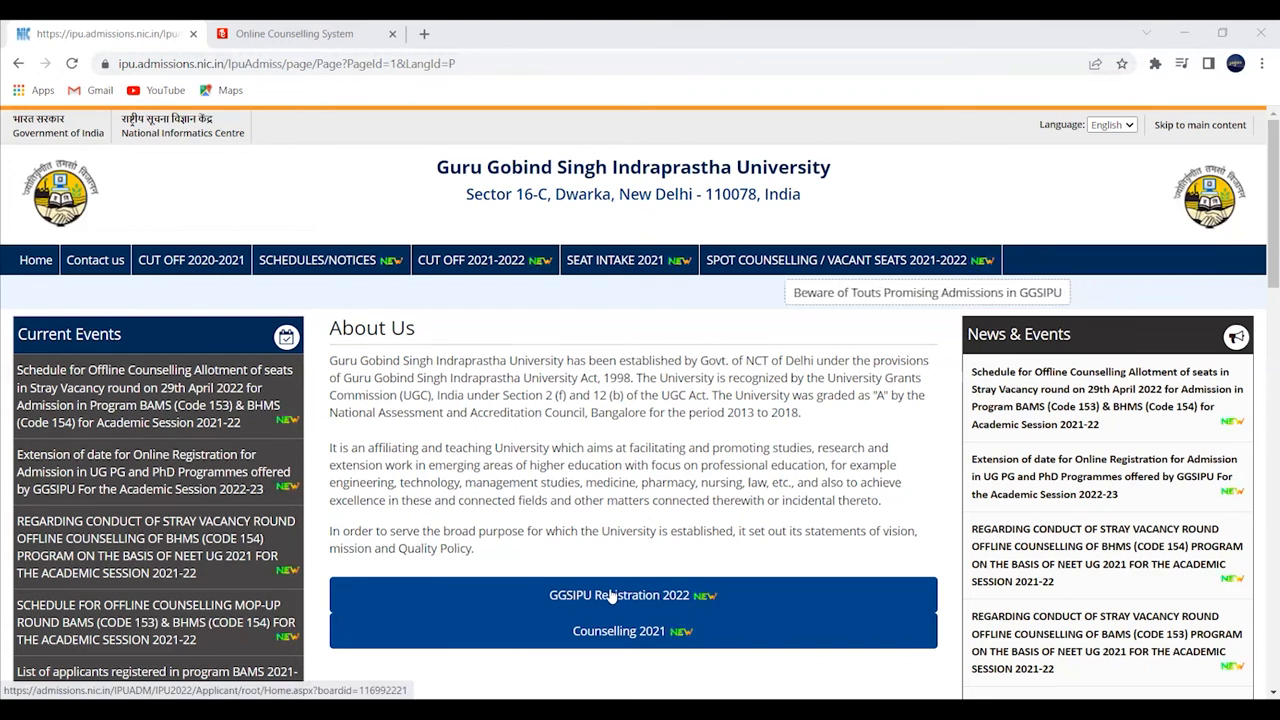
- Open the GGSIPU Registration 2022 counselling portal from the GGSIPU homepage
click(612, 596)
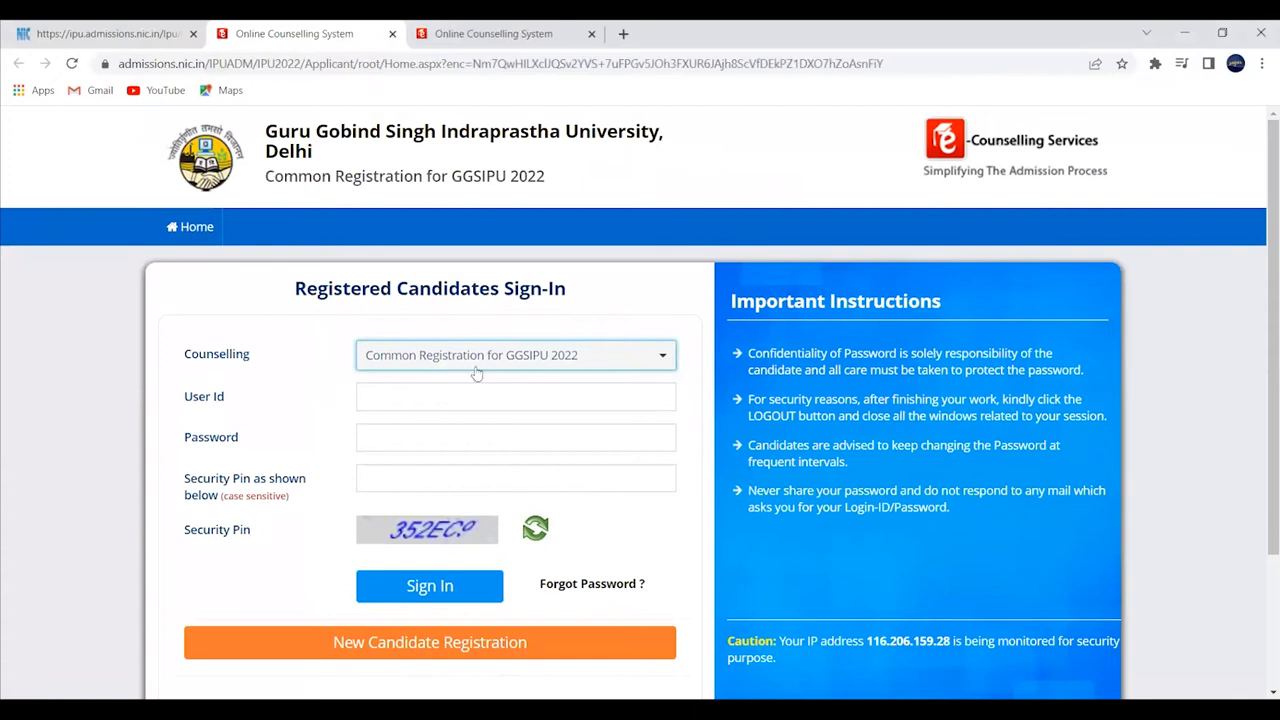
- Scroll down the sign-in page and choose New Candidate Registration
scroll(495, 500, down, 2)
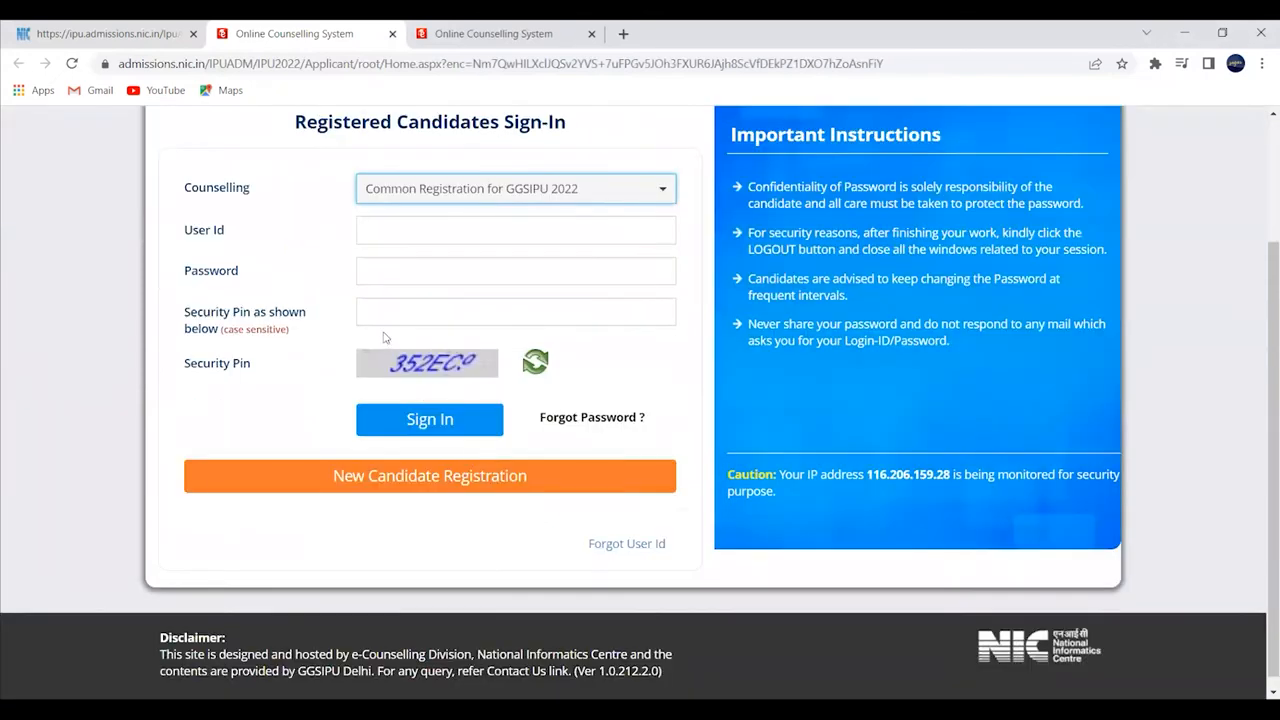
click(407, 229)
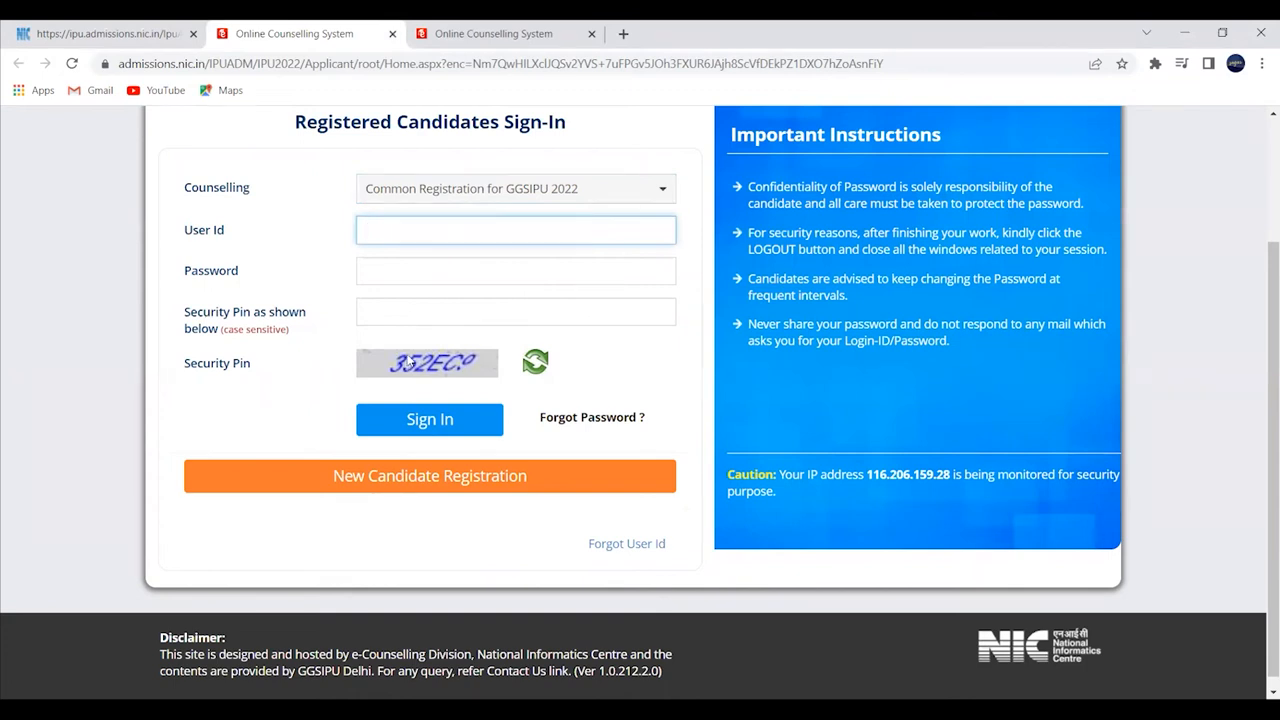
click(398, 477)
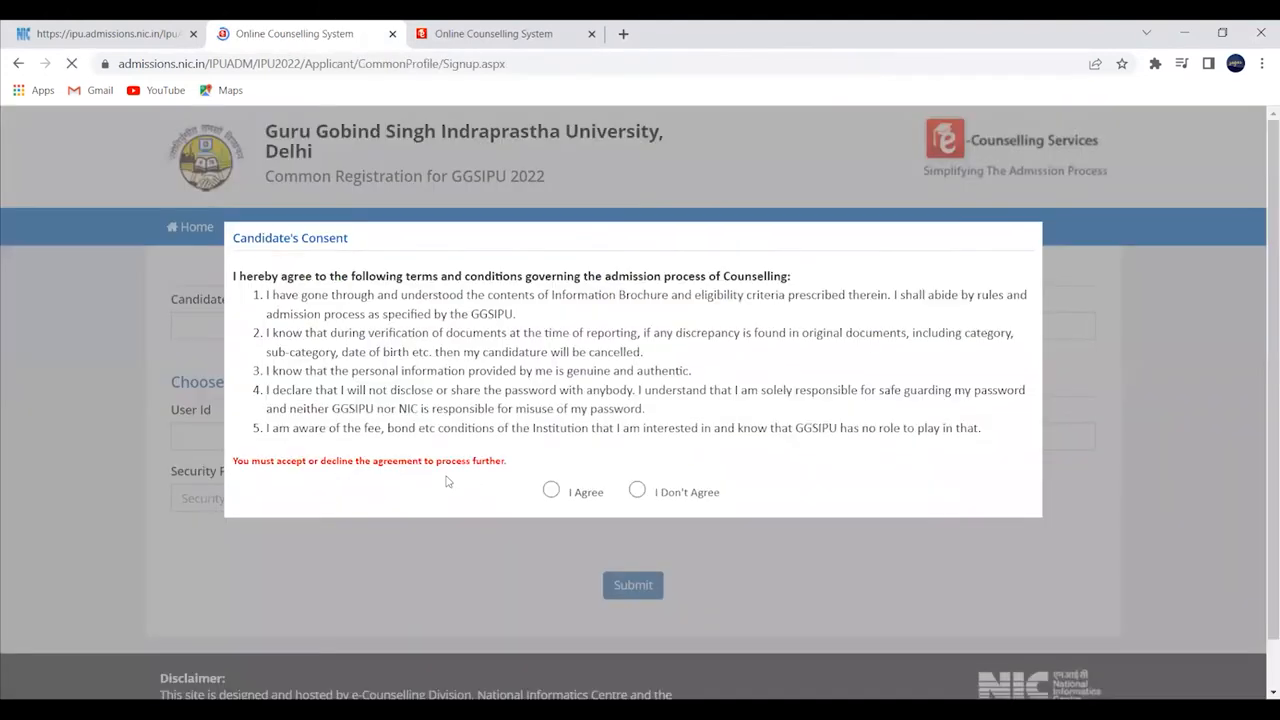
- Accept the candidate consent terms and enter the candidate's name
click(552, 491)
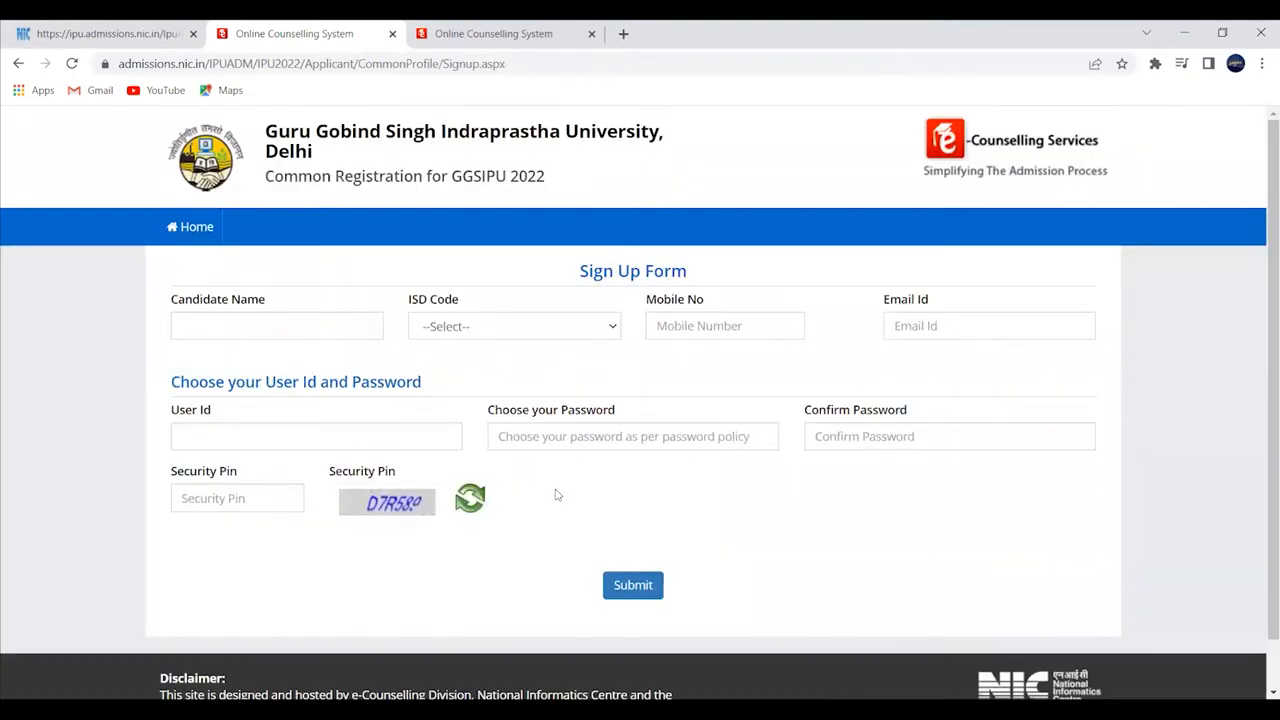
click(295, 338)
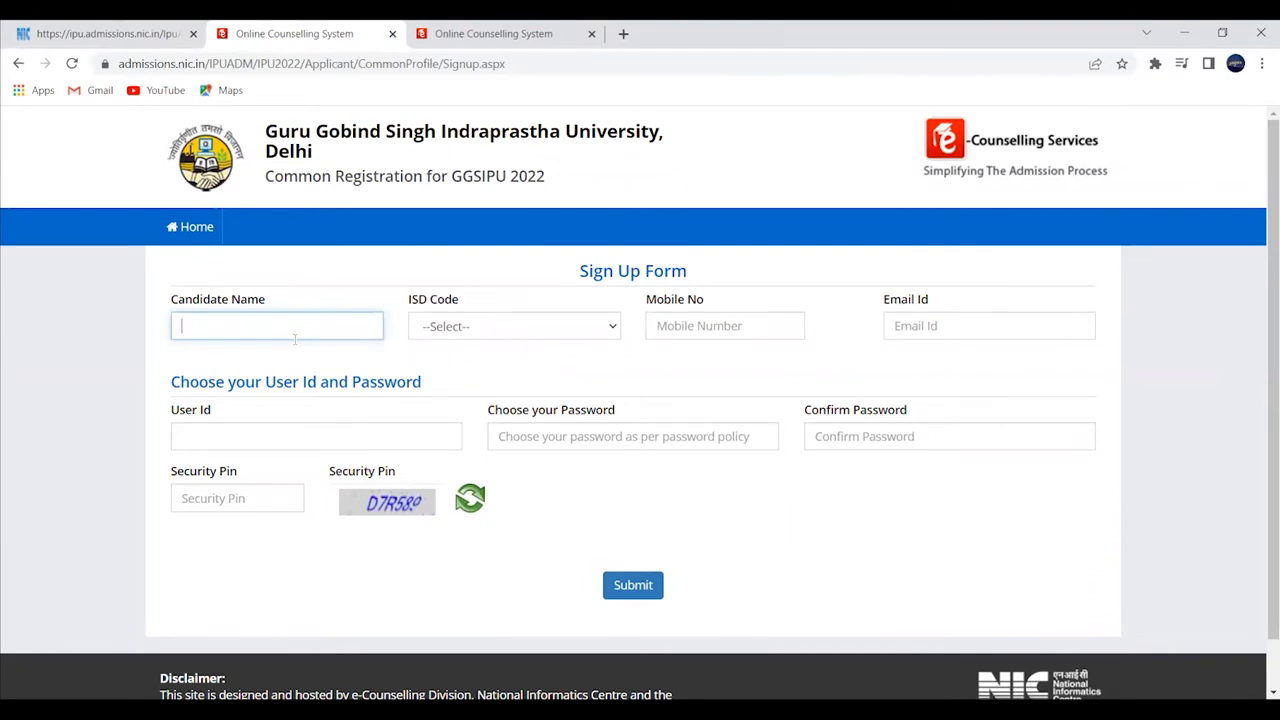
text(nobita)
- Choose India (91) as ISD code, then enter the candidate's mobile number and e-mail address
click(478, 338)
click(469, 366)
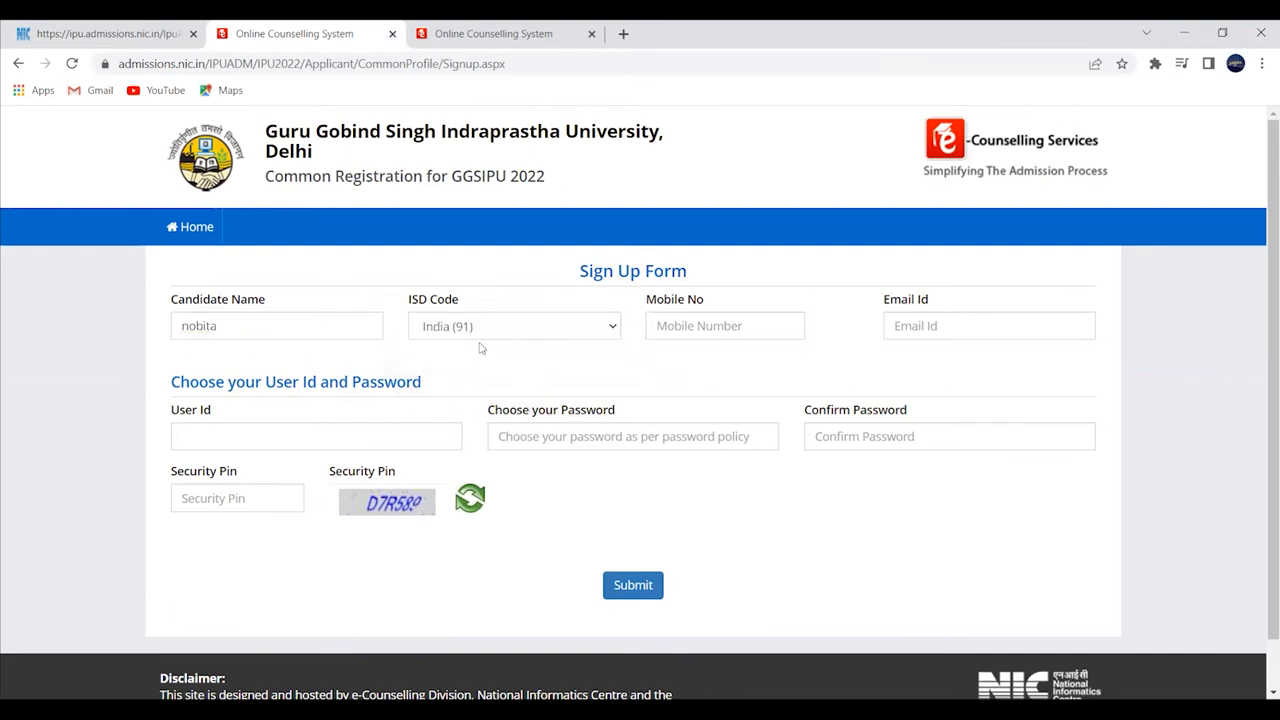
click(671, 331)
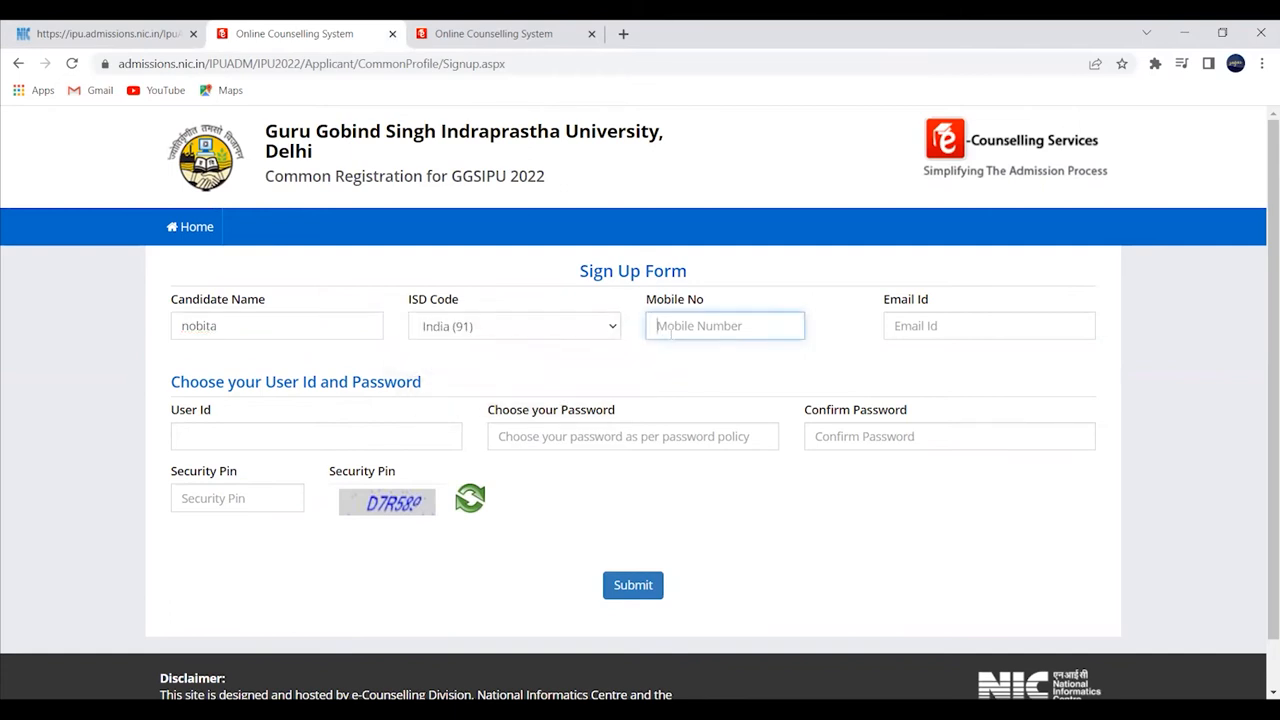
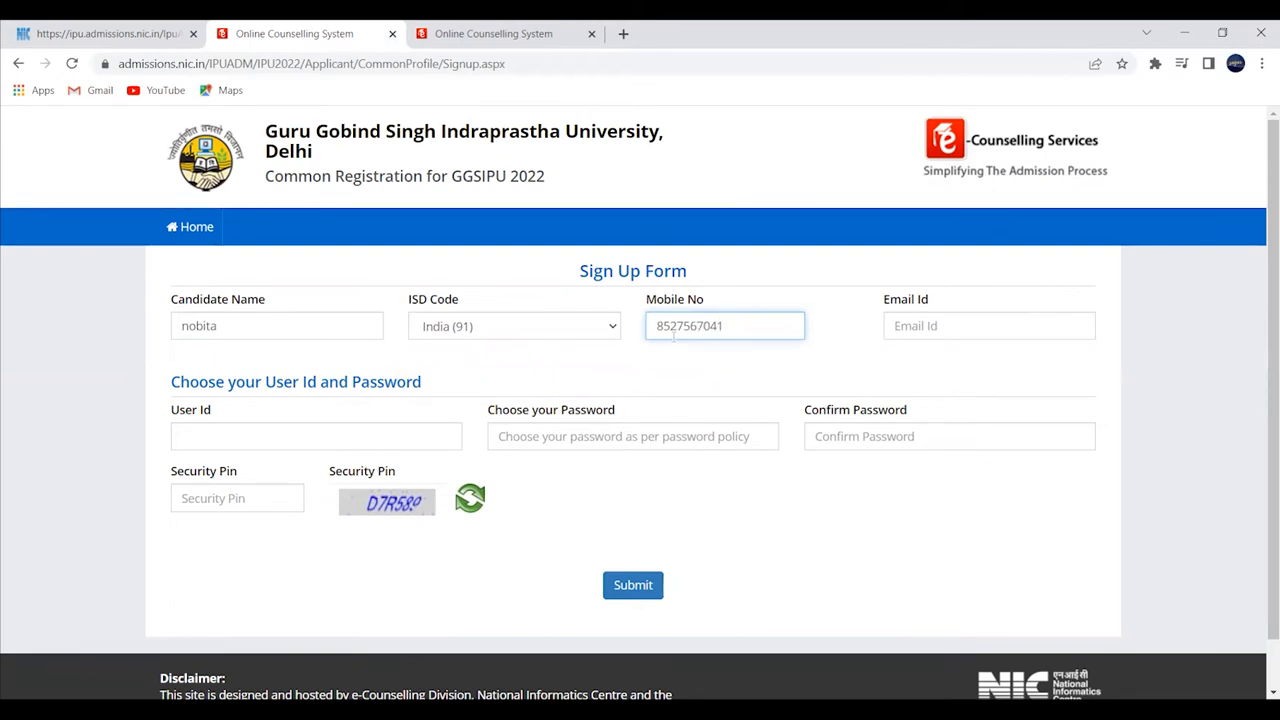
click(725, 358)
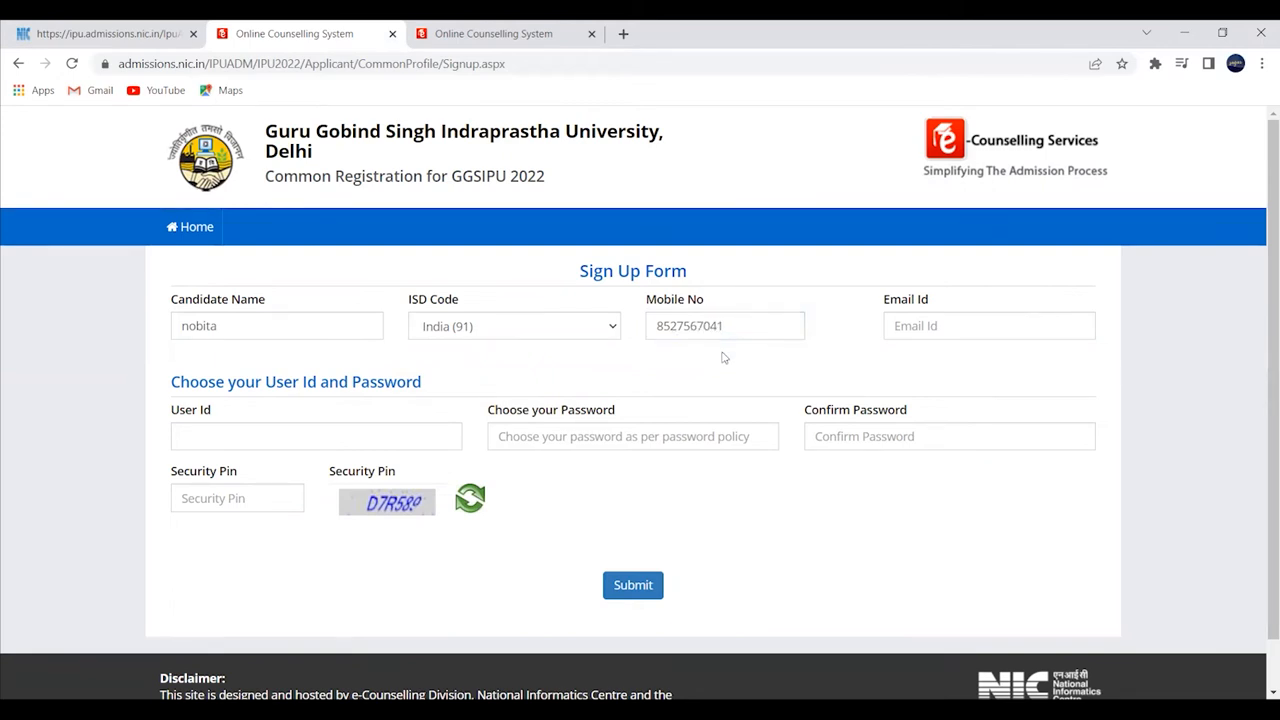
click(906, 322)
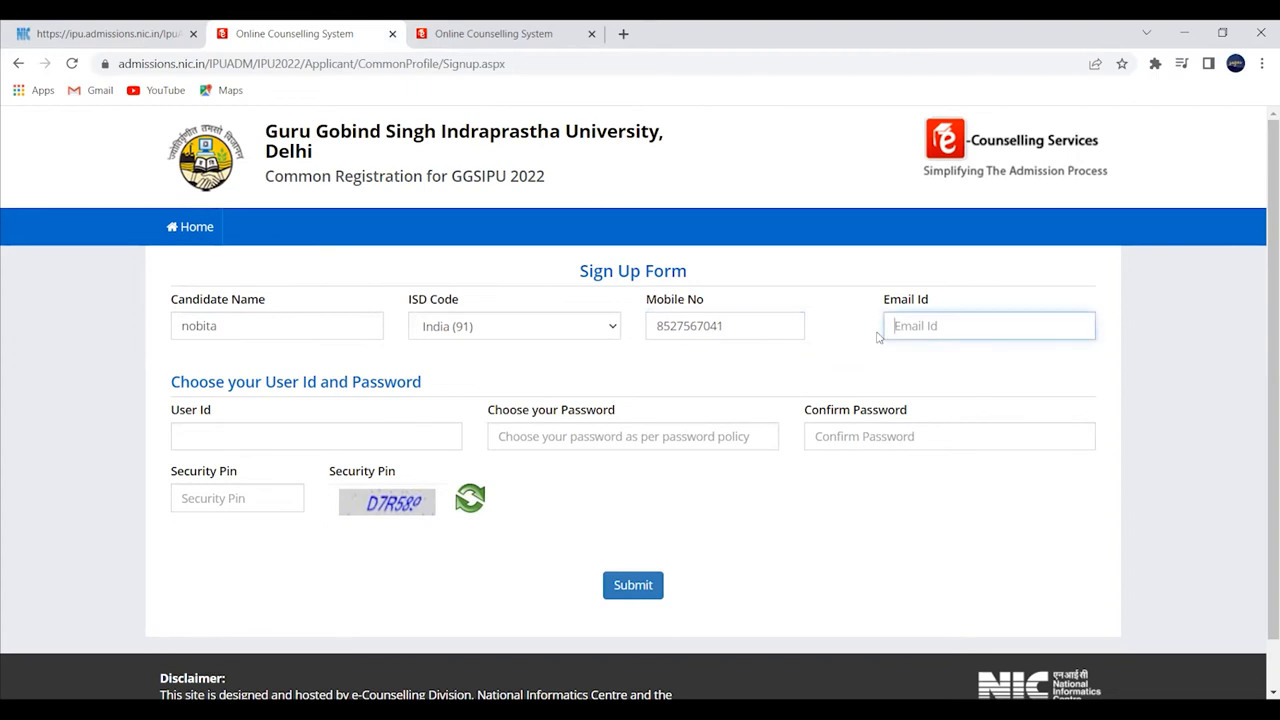
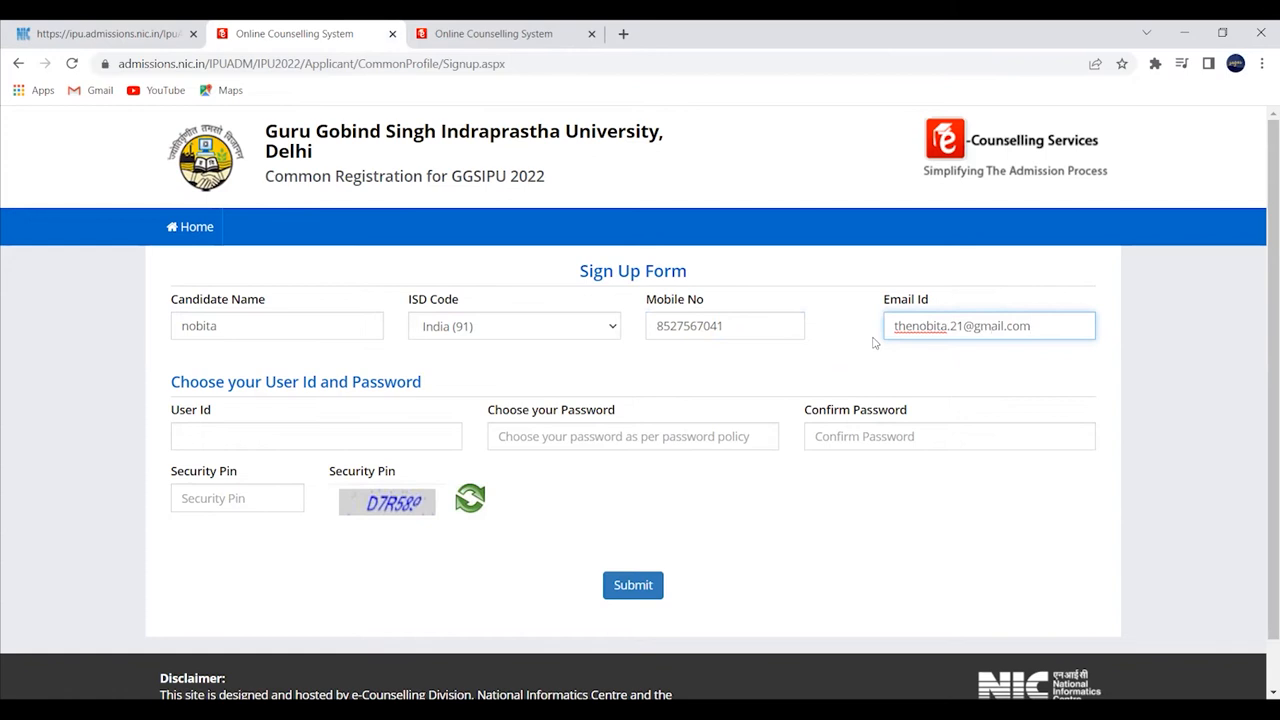
- Set the User Id to the e-mail address with its domain part removed
click(873, 343)
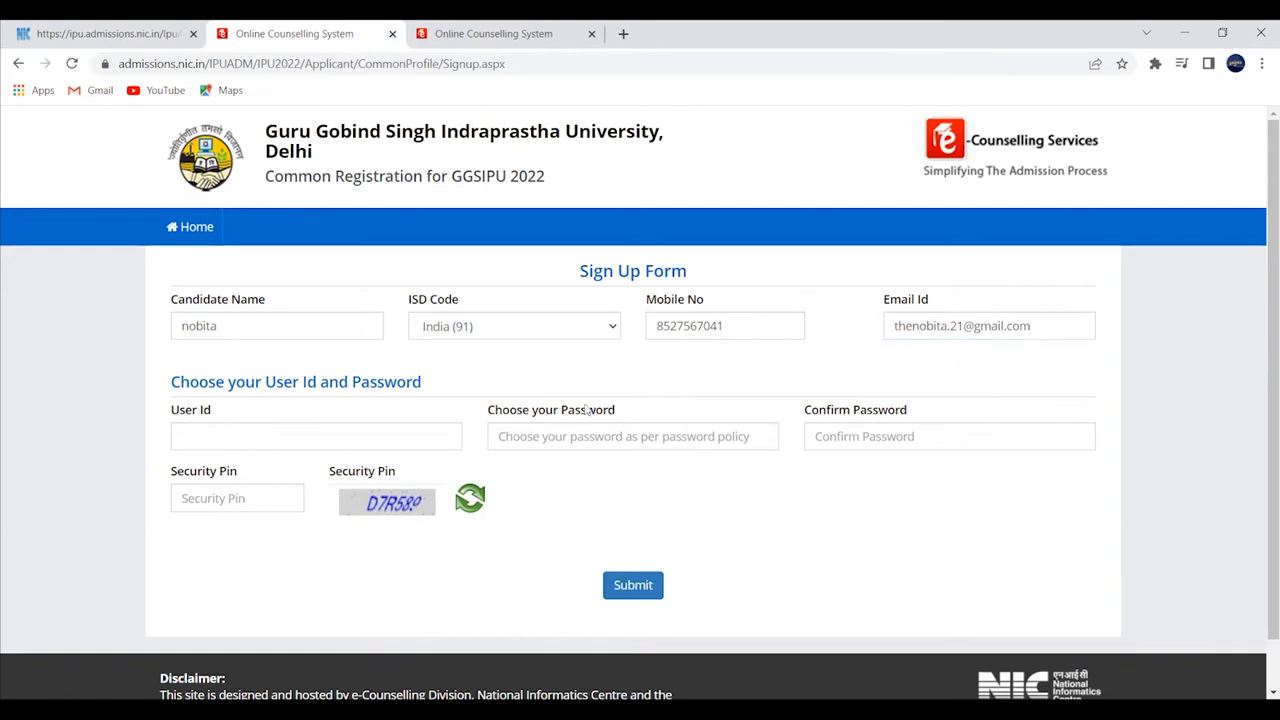
scroll(406, 444, down, 1)
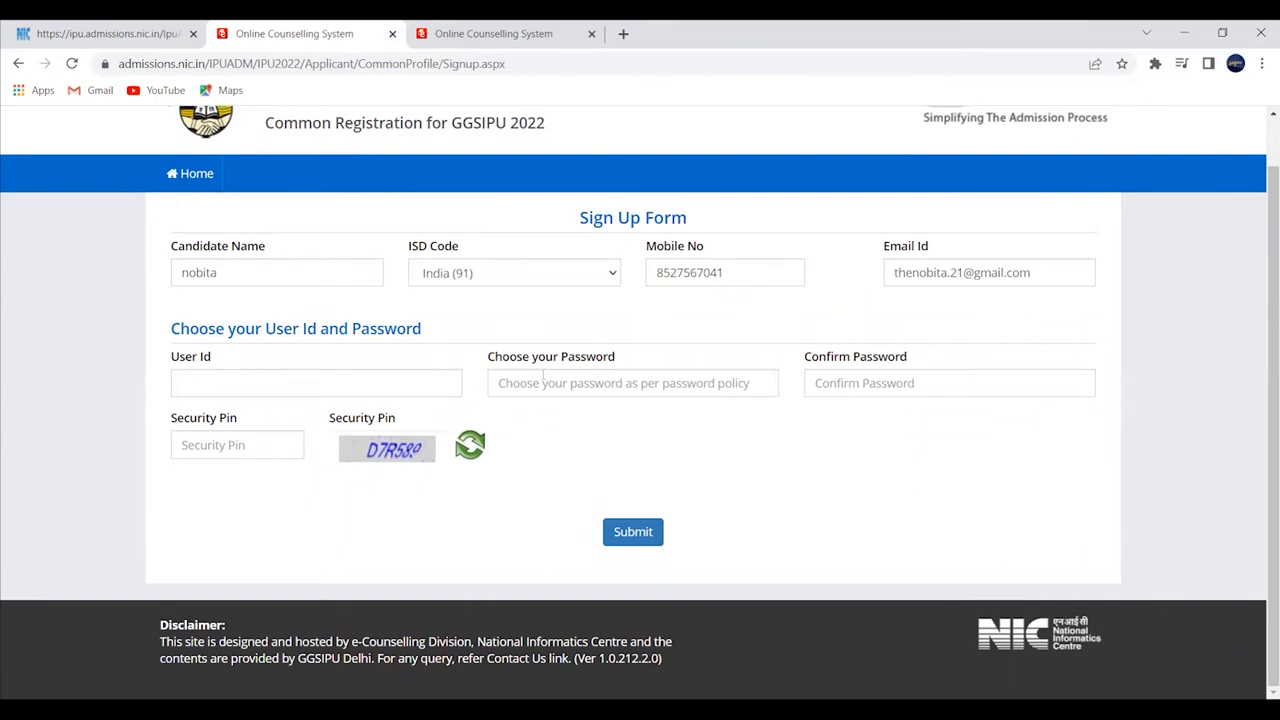
drag(892, 273, 1042, 280)
key(ctrl+c)
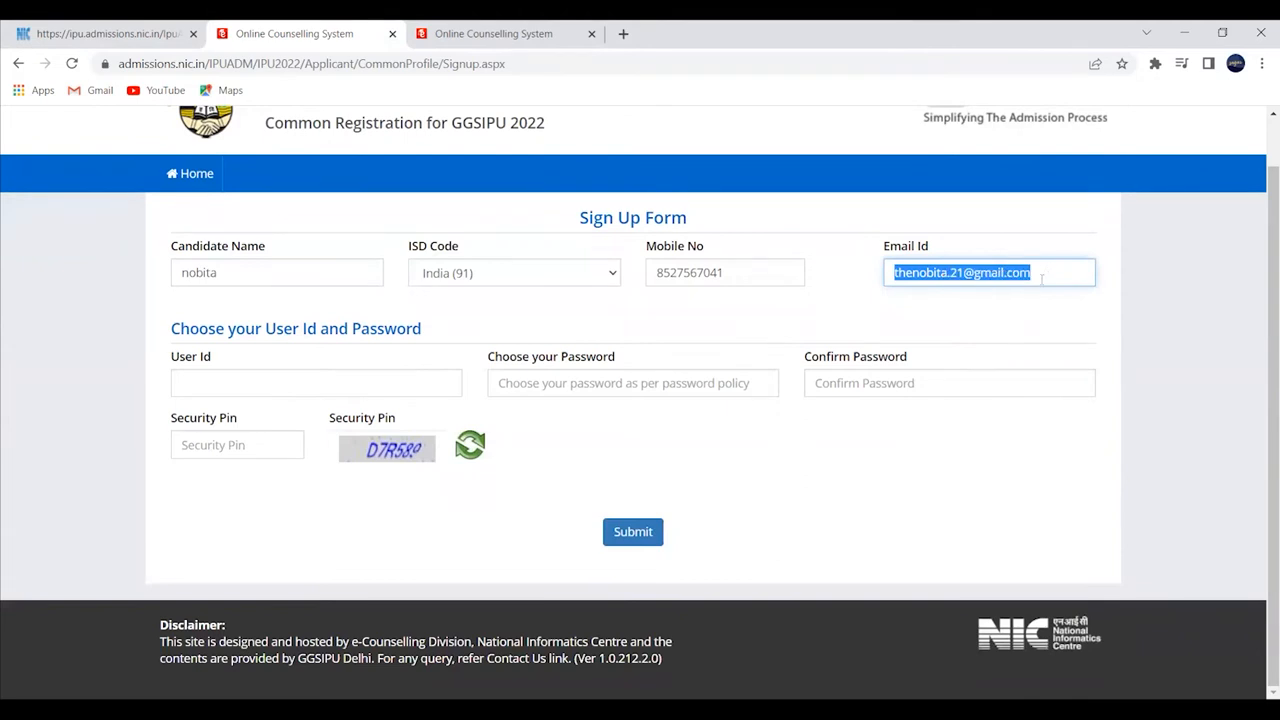
click(363, 388)
key(ctrl+v)
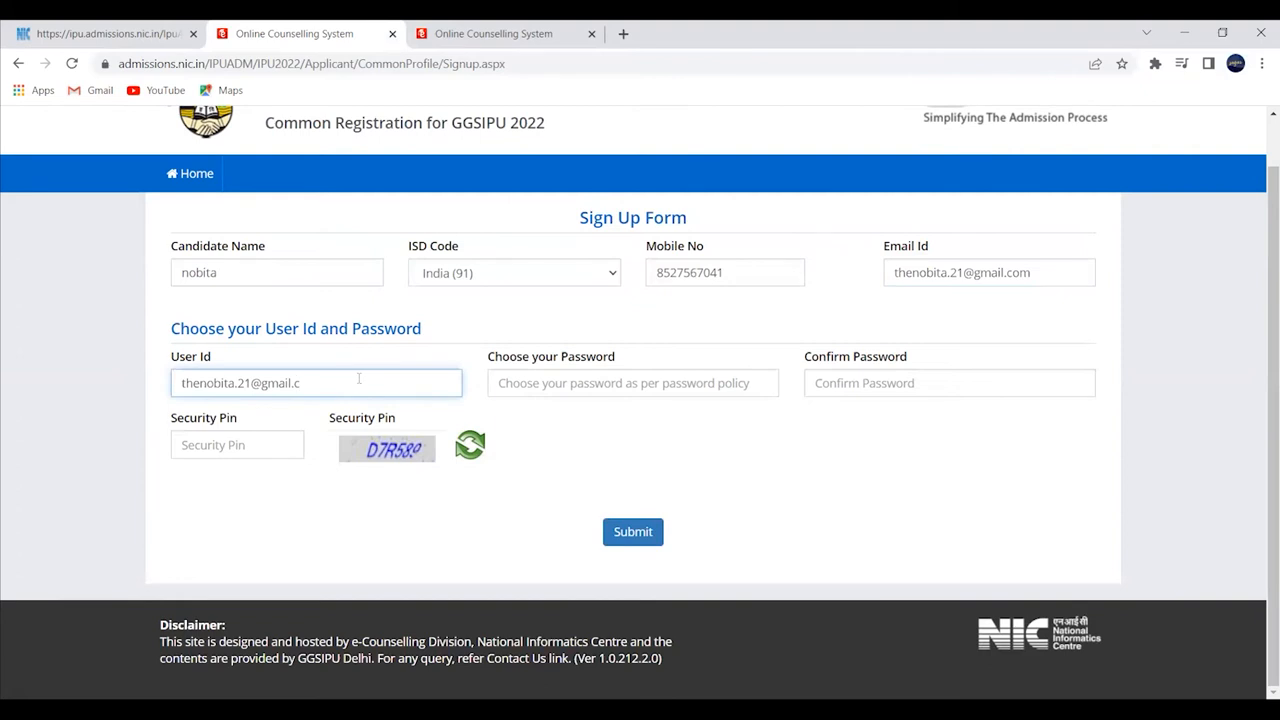
drag(331, 386, 235, 395)
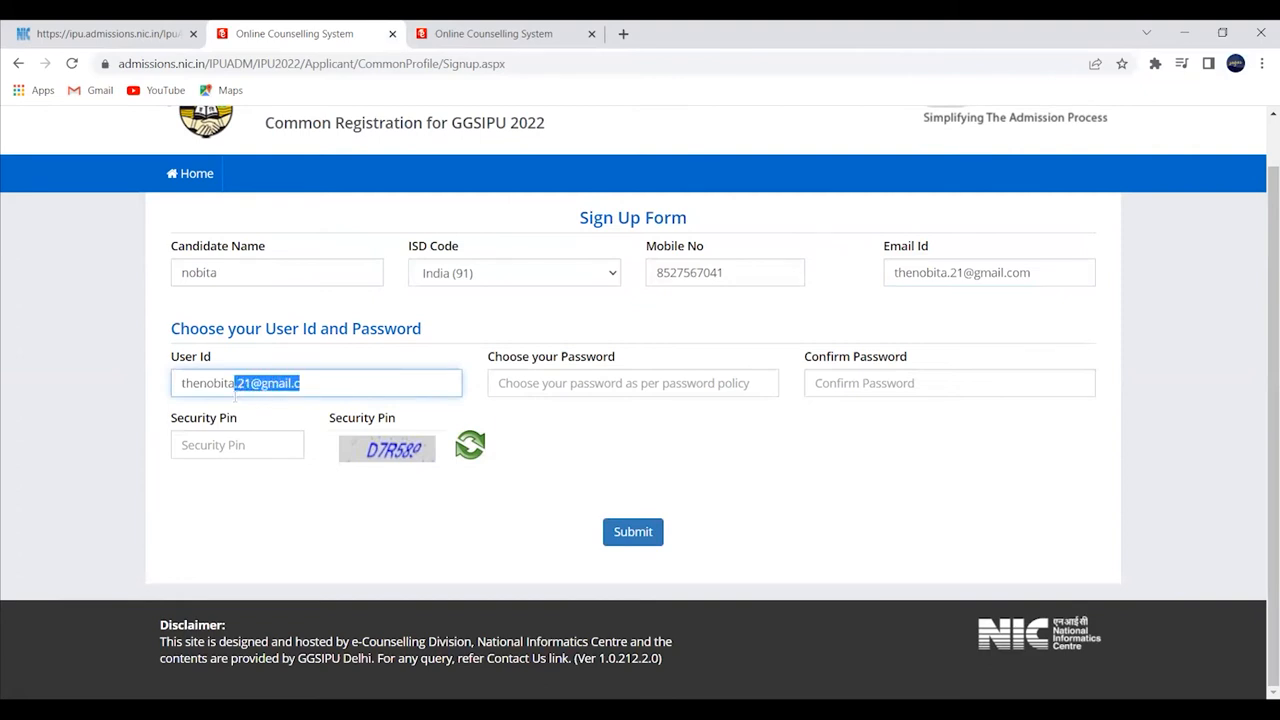
key(BackSpace)
click(271, 409)
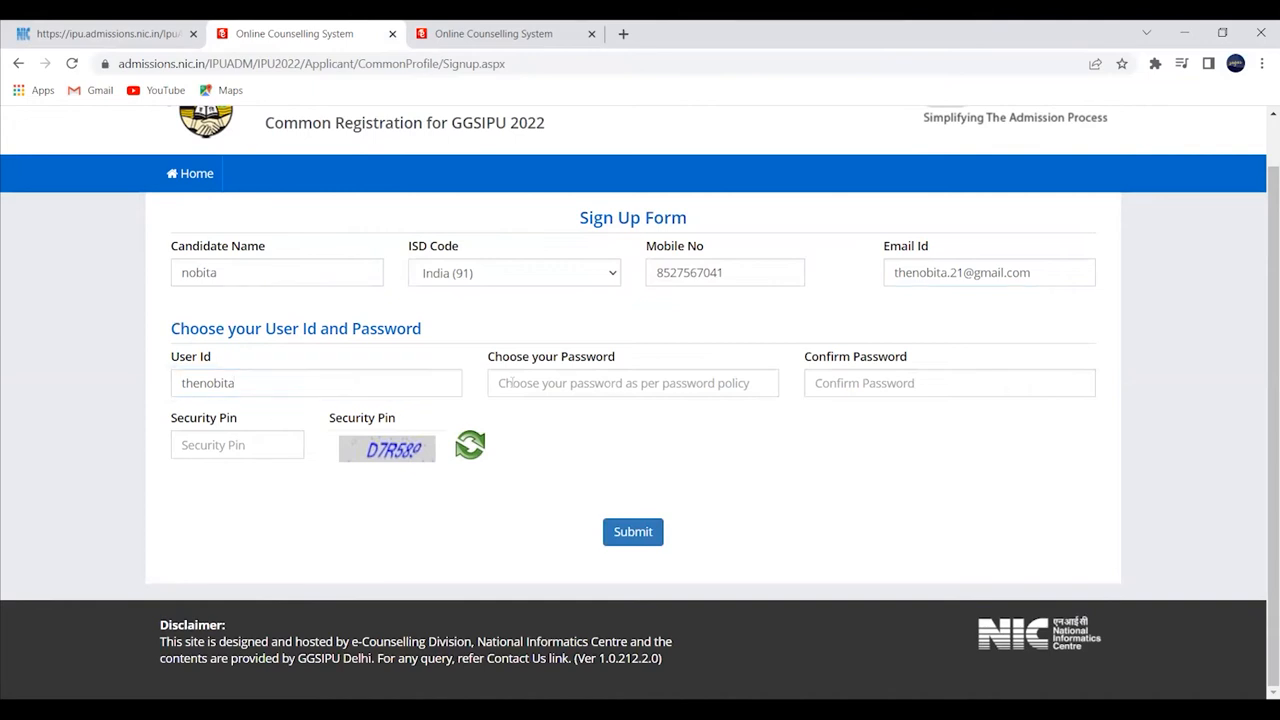
- Enter the account password, confirm it, and type the displayed security pin
click(503, 383)
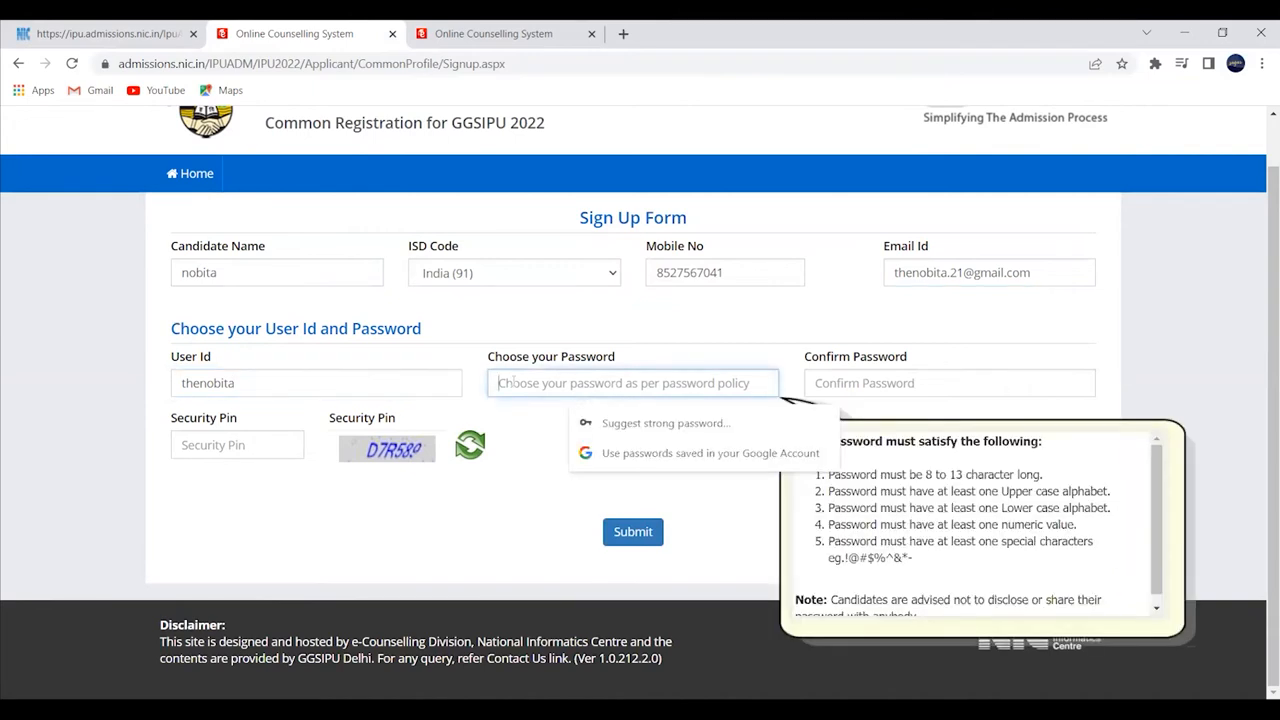
text(N)
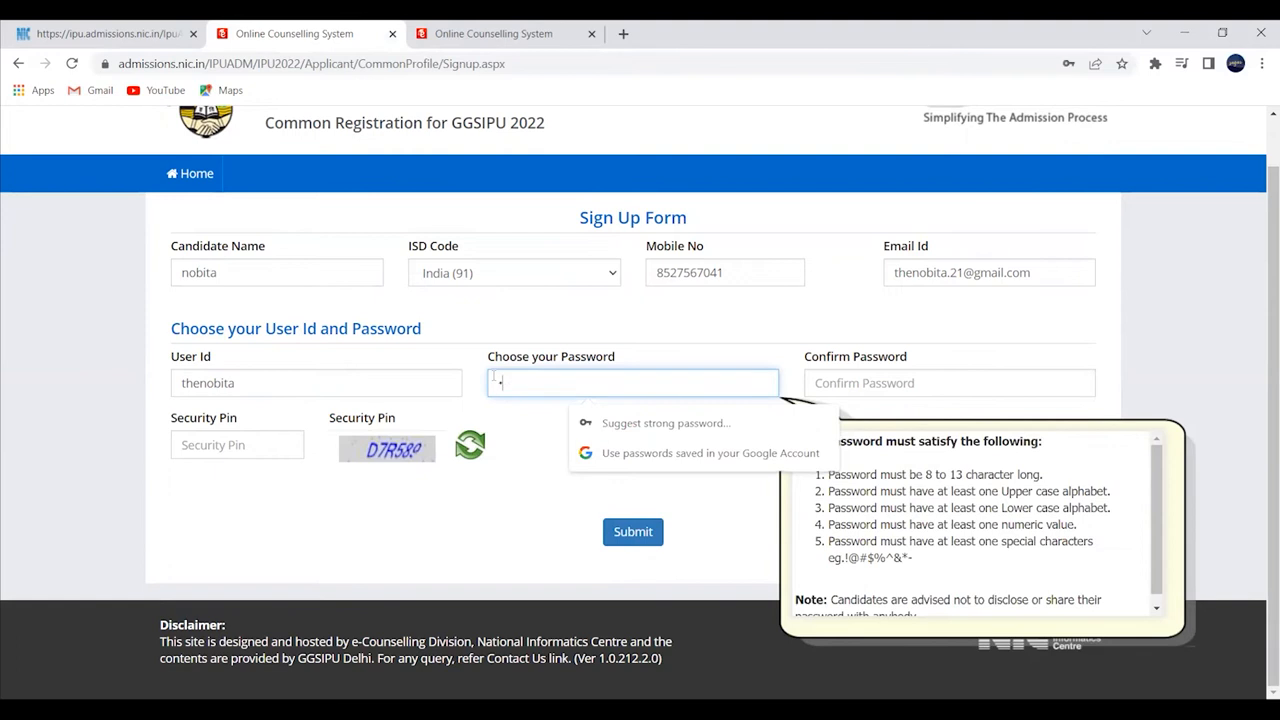
text(••••••••)
click(806, 389)
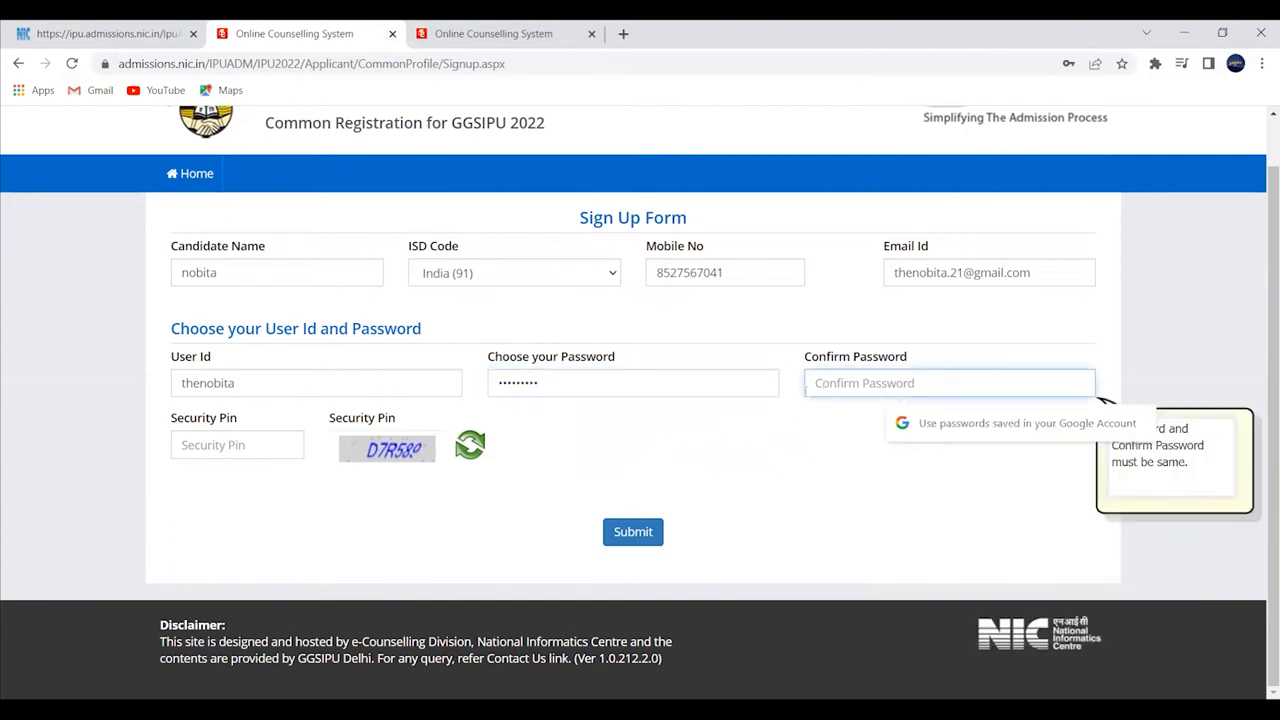
text(•••••)
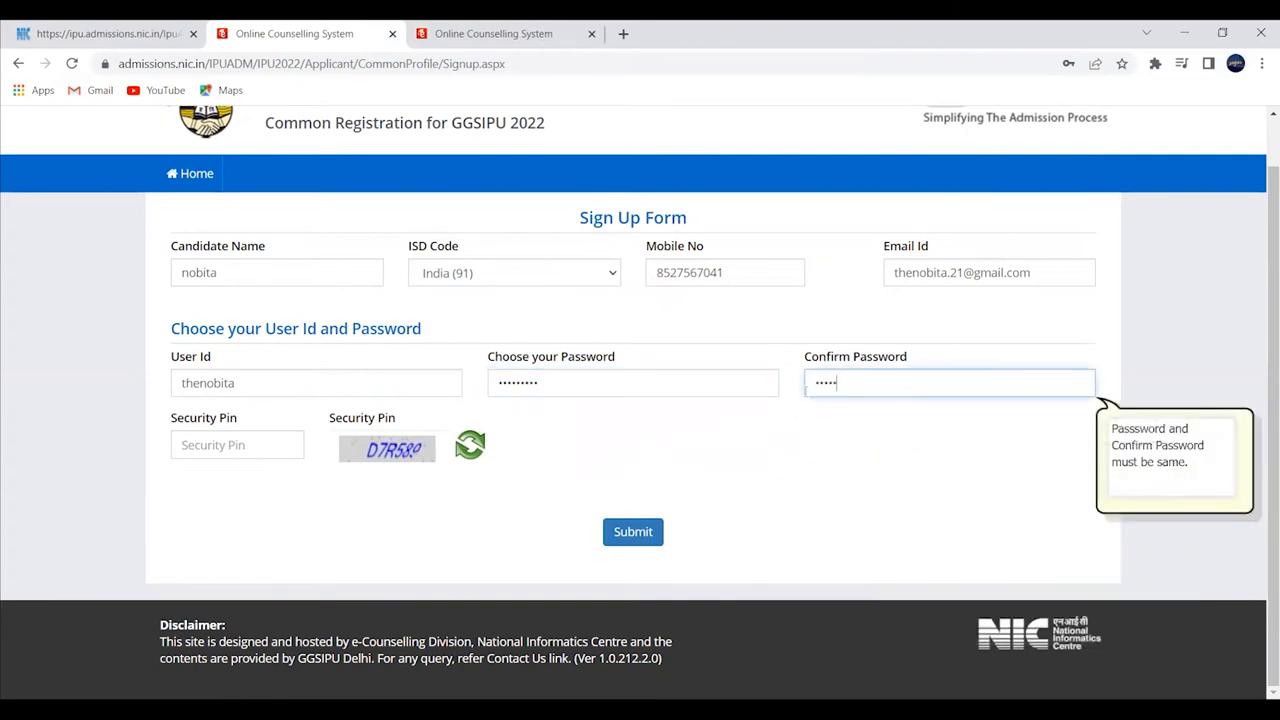
text(••••)
click(794, 432)
click(270, 447)
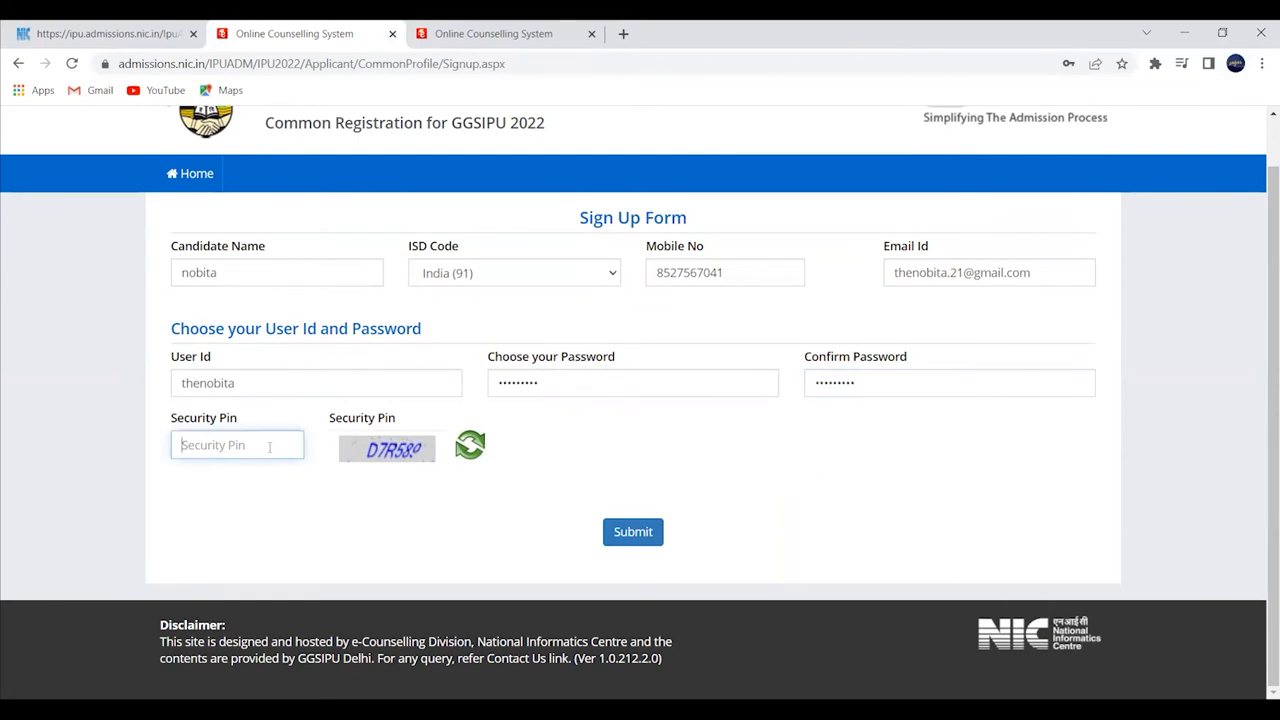
text(D7R589)
- Submit the sign-up form, confirm with Yes, and Final Submit the reviewed details
click(630, 531)
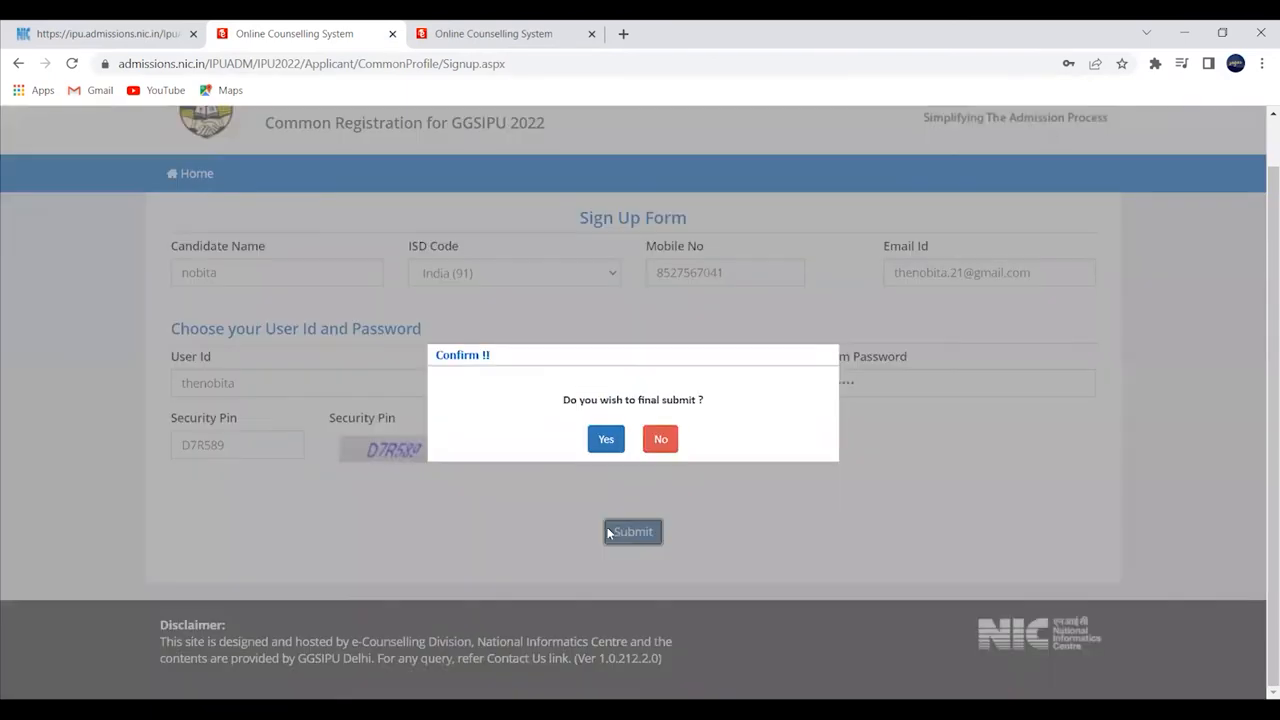
click(604, 443)
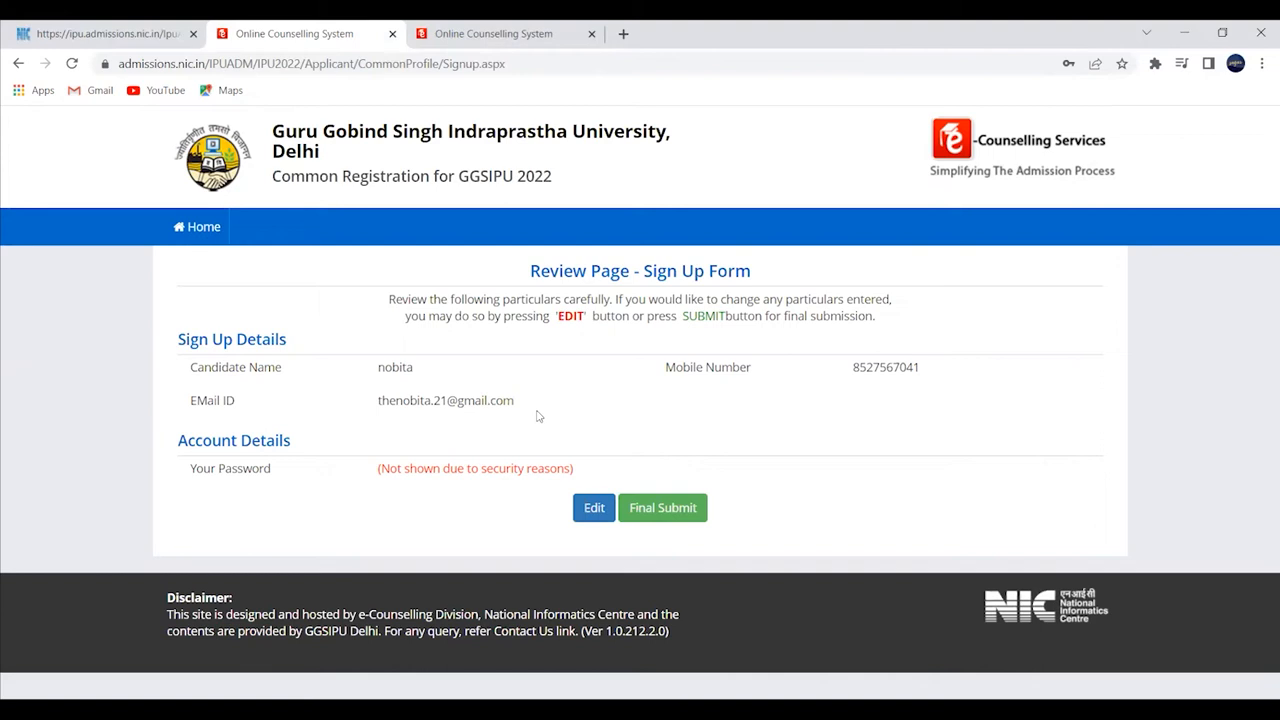
click(674, 514)
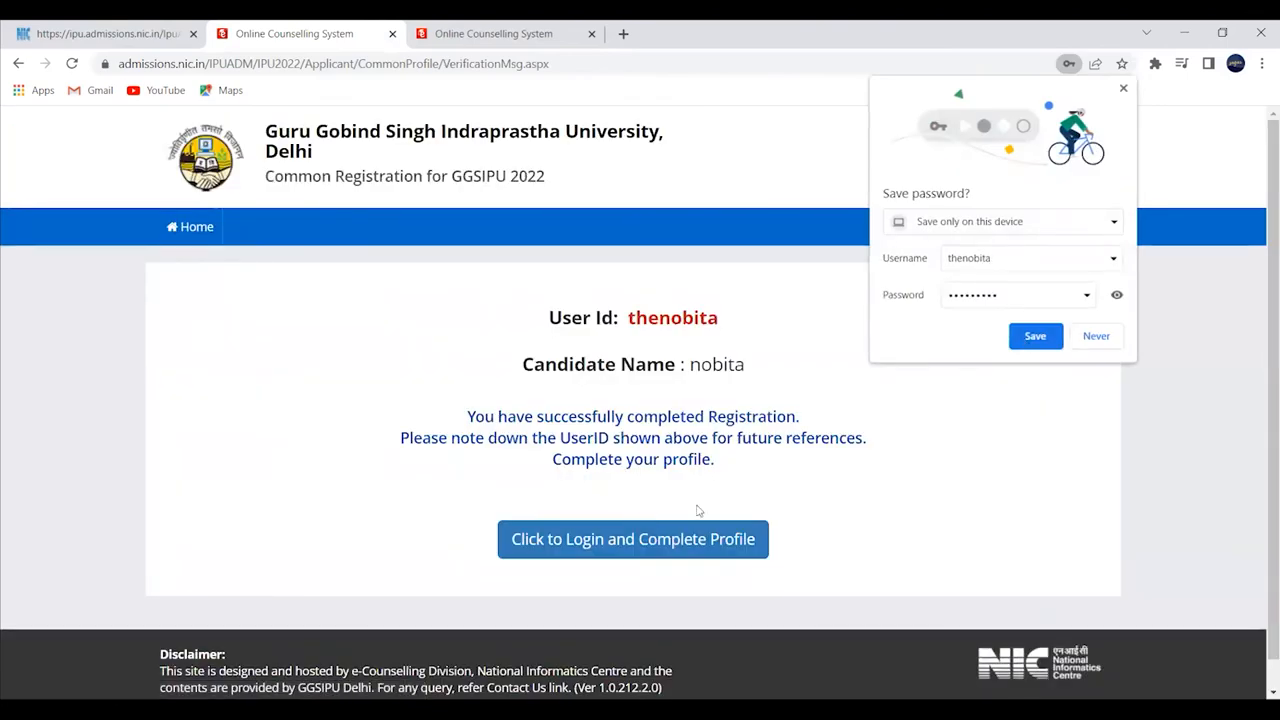
- Dismiss Chrome's save-password offer, note the new user id, and proceed to log in
click(589, 541)
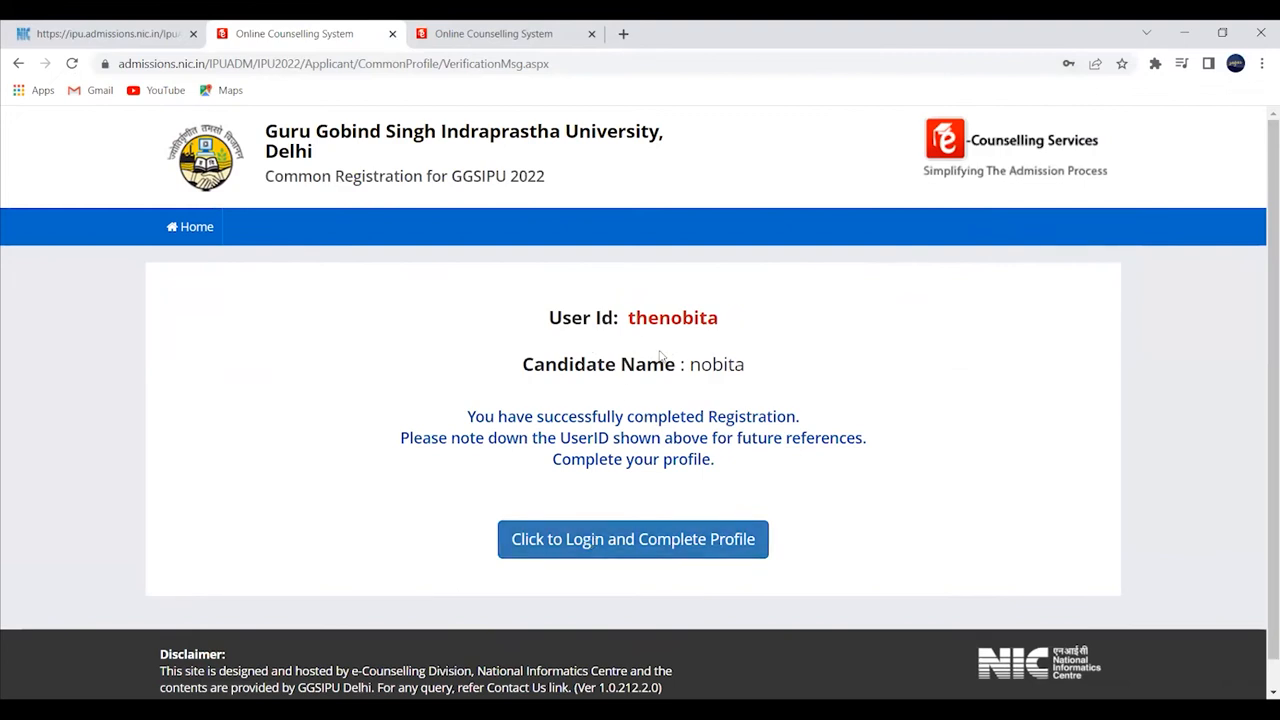
drag(625, 320, 755, 316)
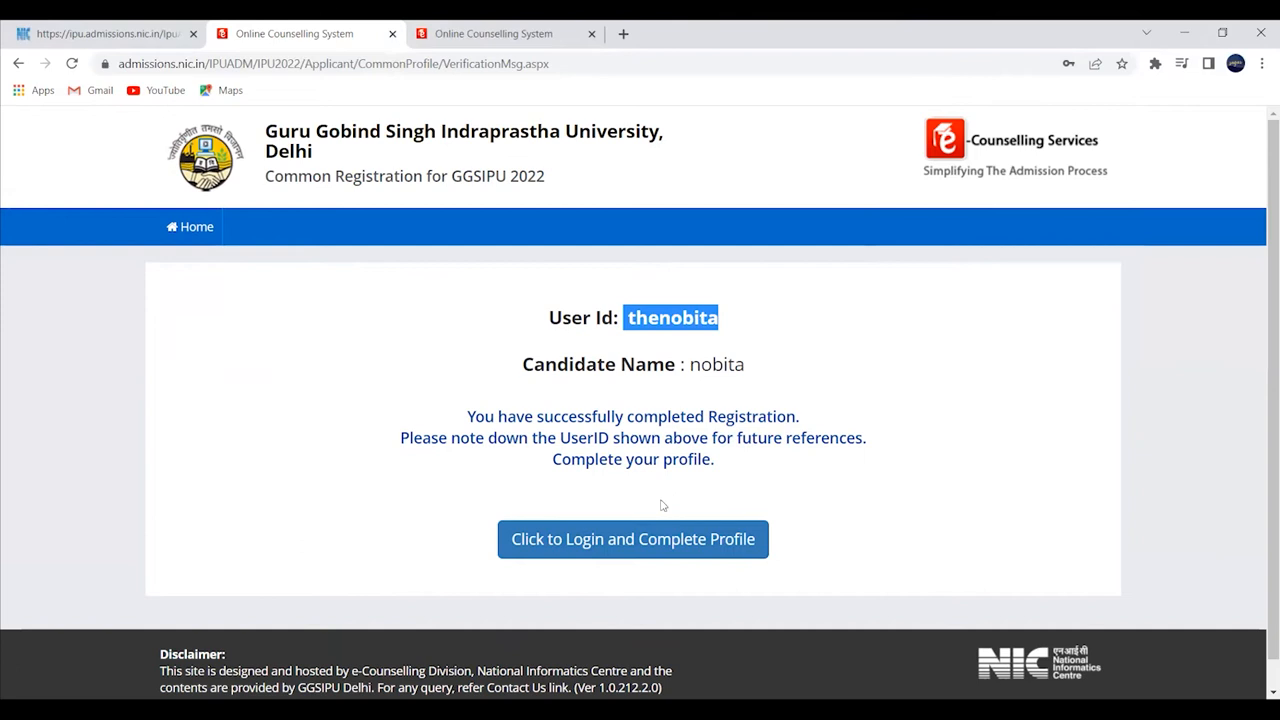
click(655, 550)
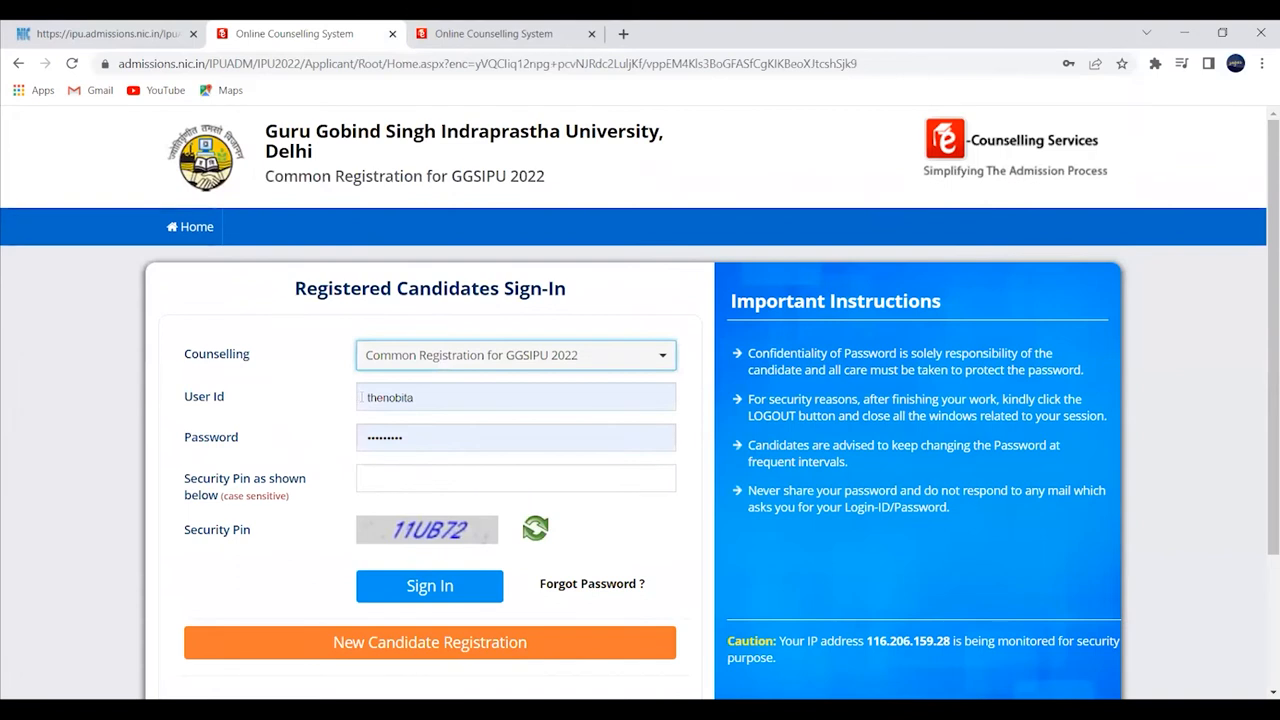
- Enter the security pin shown in the image and sign in to the candidate dashboard
click(395, 485)
text(11U)
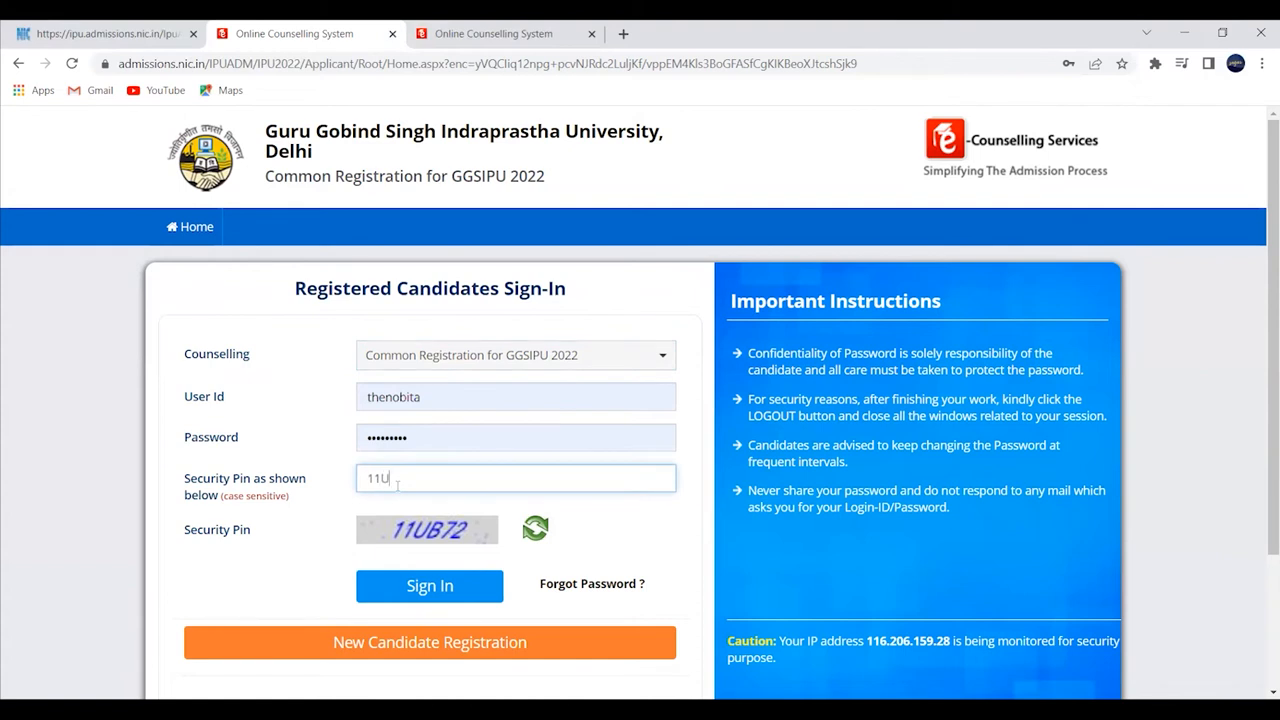
text(B72)
click(432, 583)
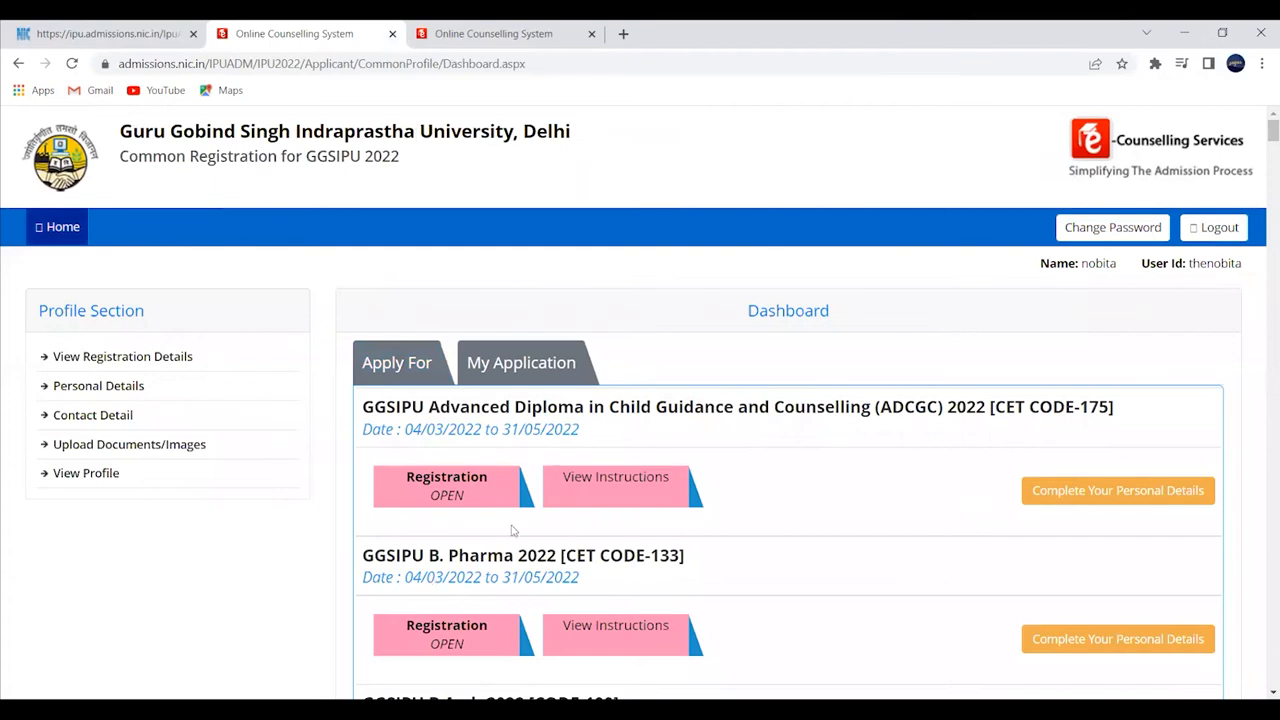
- Scroll to BBA & Allied Programmes 2022 and choose its Complete Your Personal Details button
drag(506, 432, 586, 430)
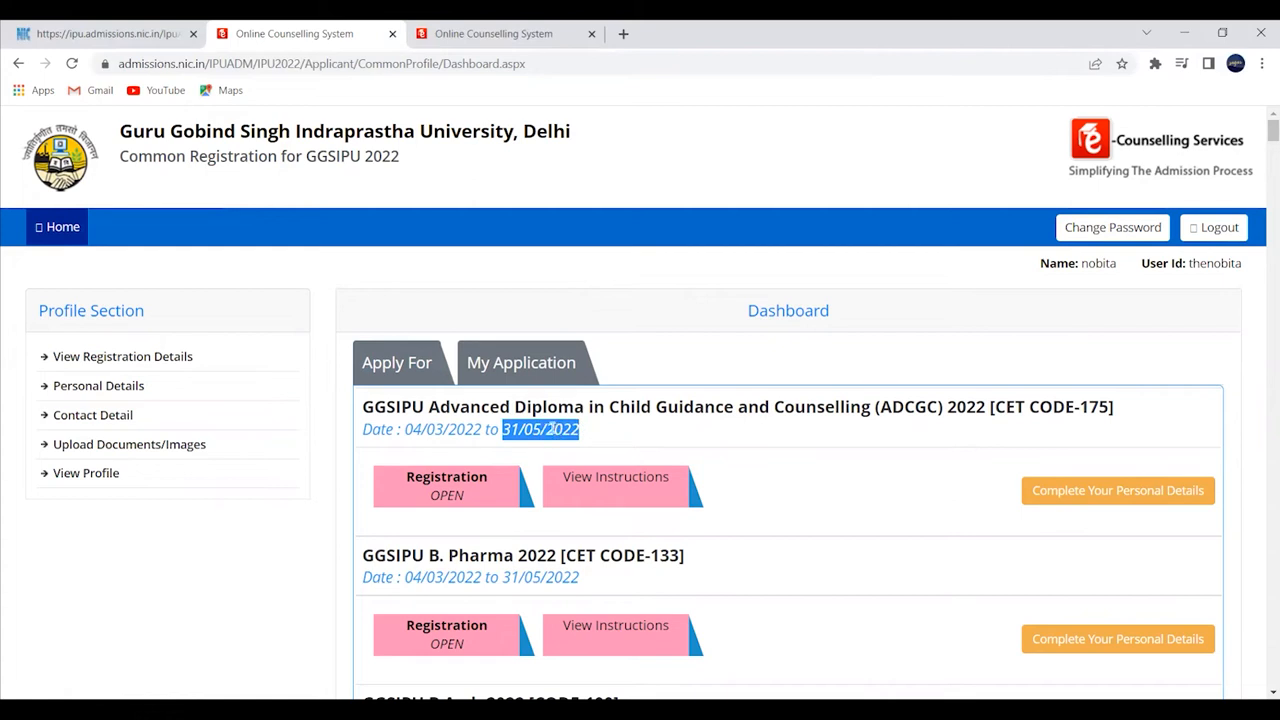
scroll(549, 428, down, 1)
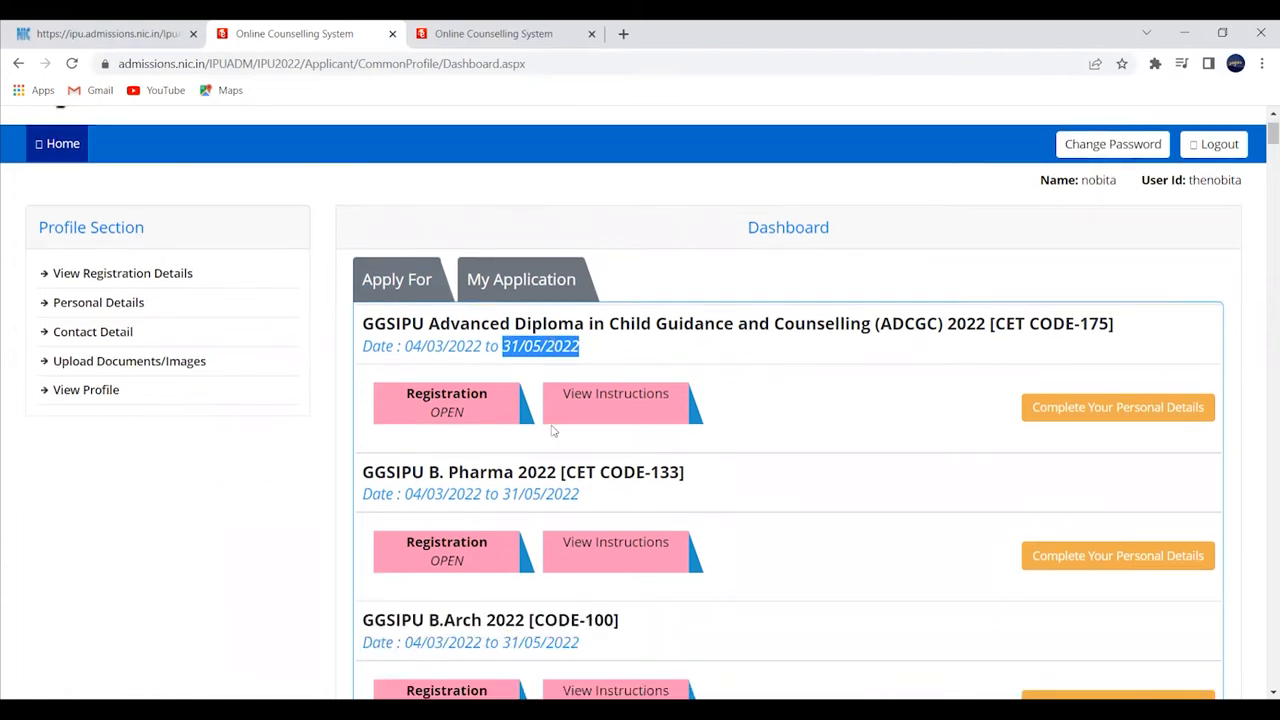
scroll(552, 428, down, 3)
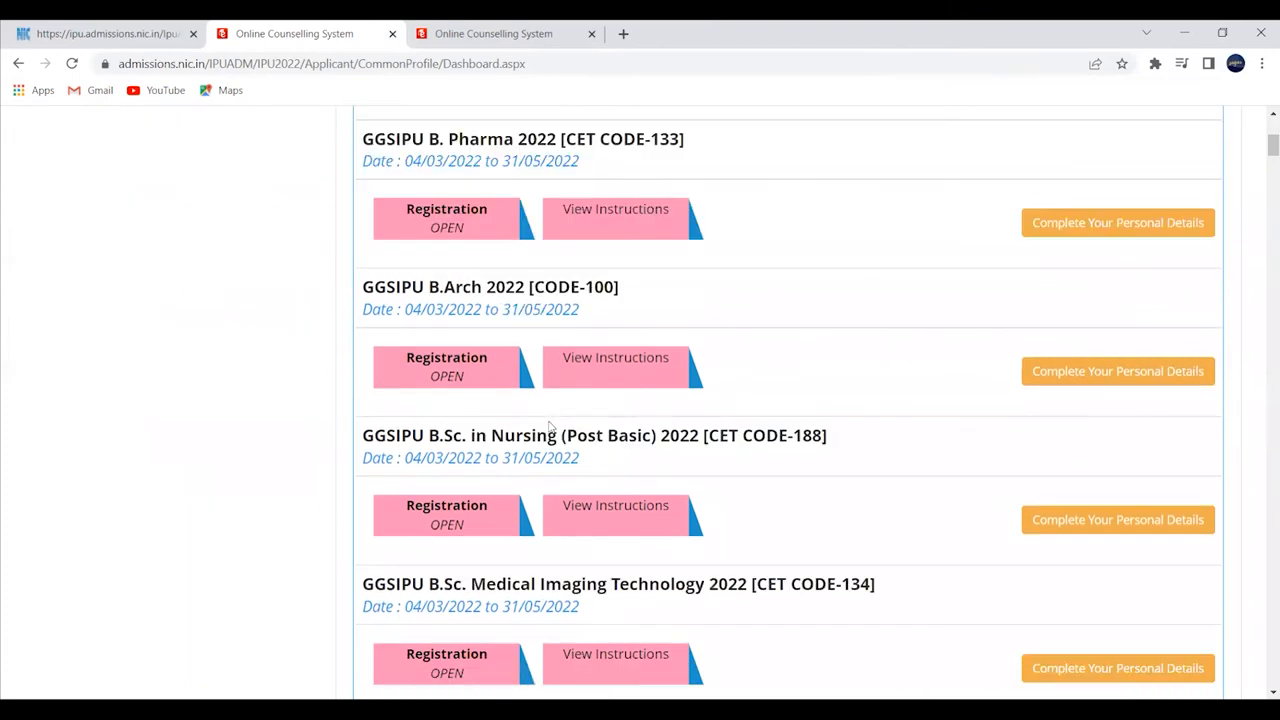
scroll(549, 428, up, 4)
scroll(533, 418, down, 3)
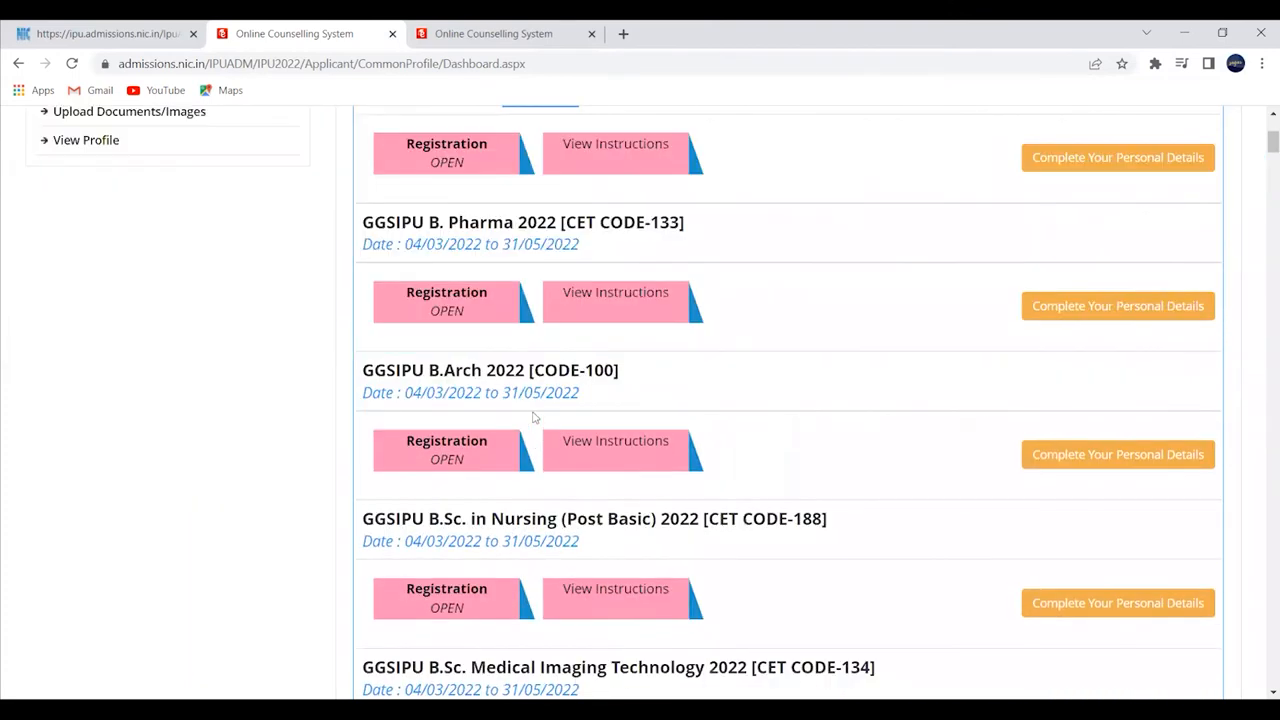
scroll(533, 418, up, 2)
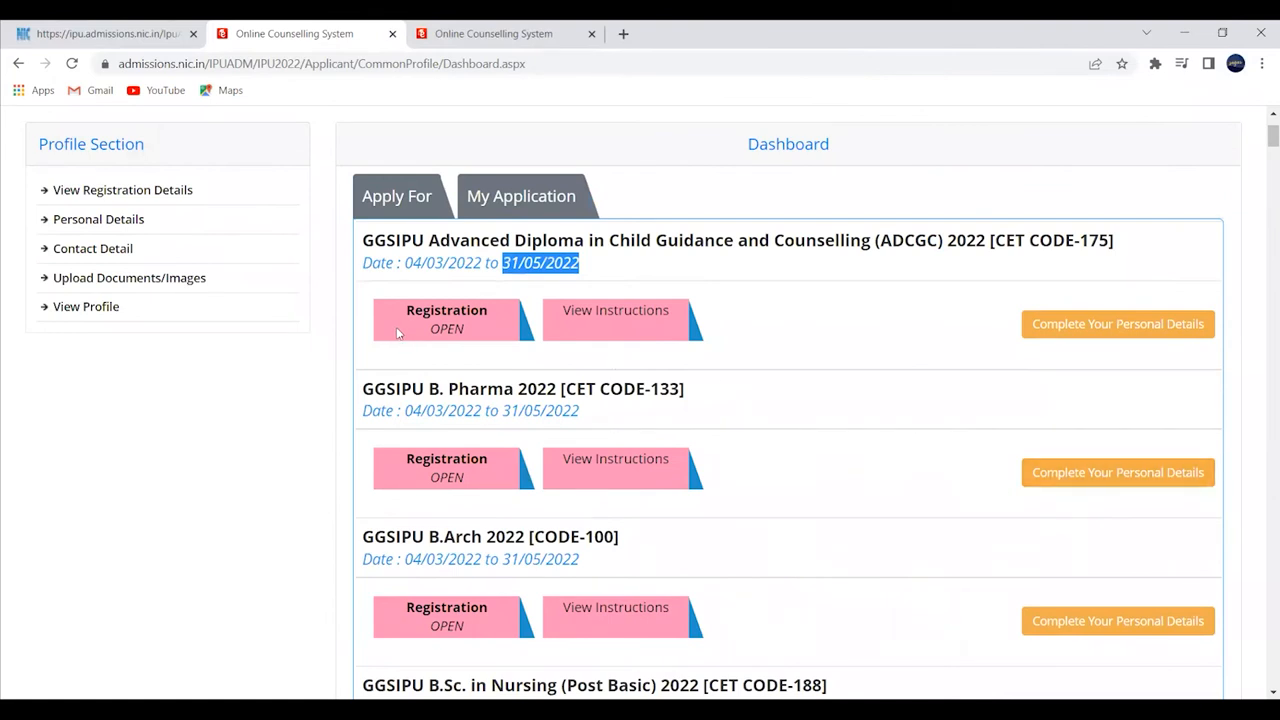
scroll(464, 320, down, 8)
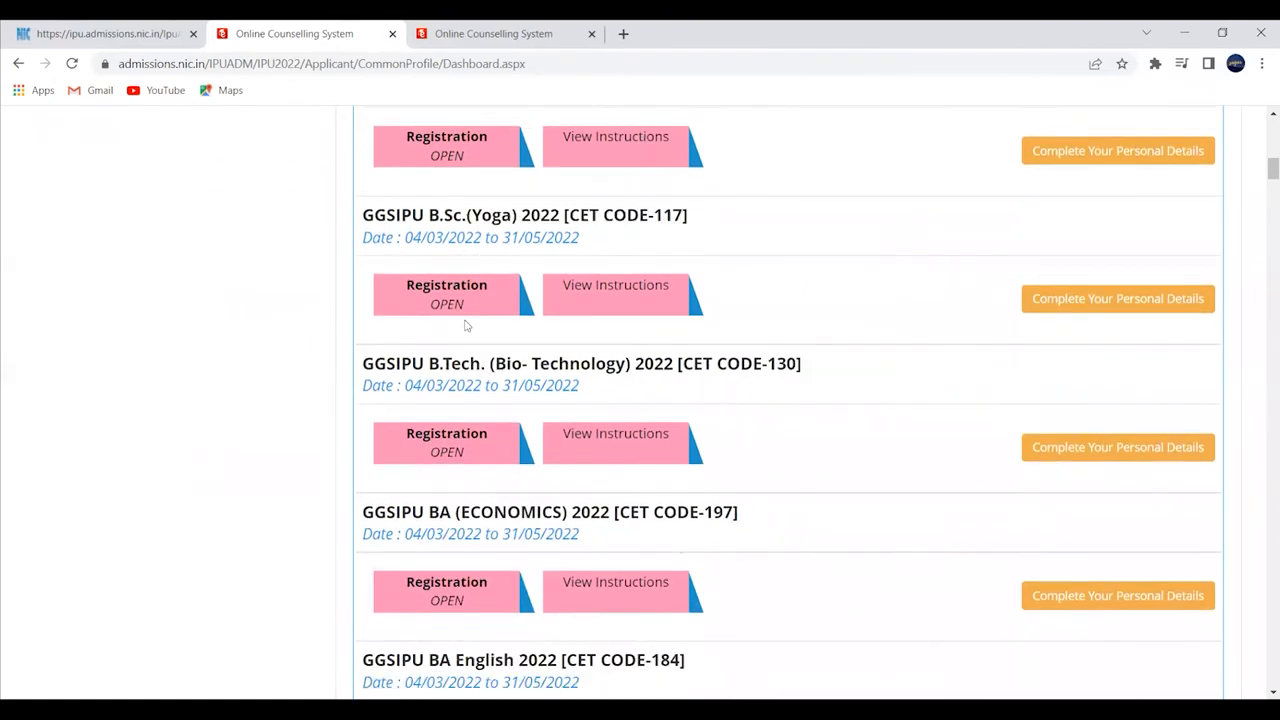
scroll(465, 325, down, 5)
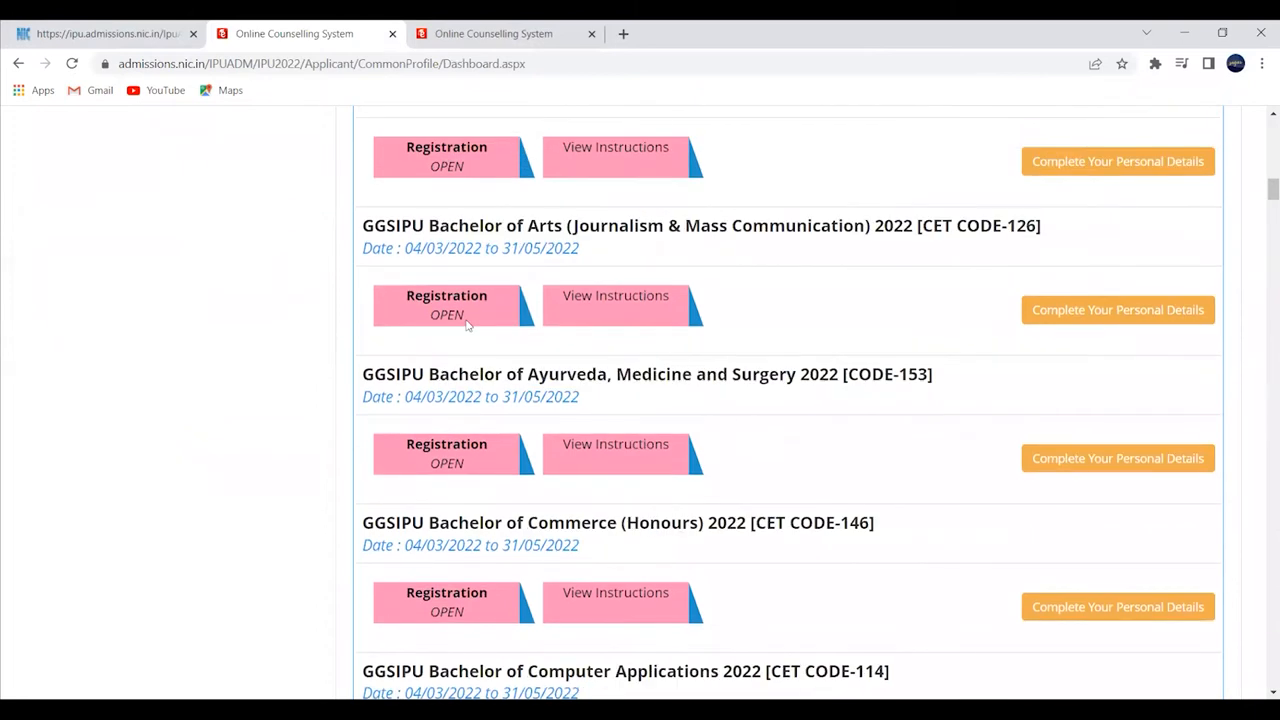
scroll(466, 320, down, 2)
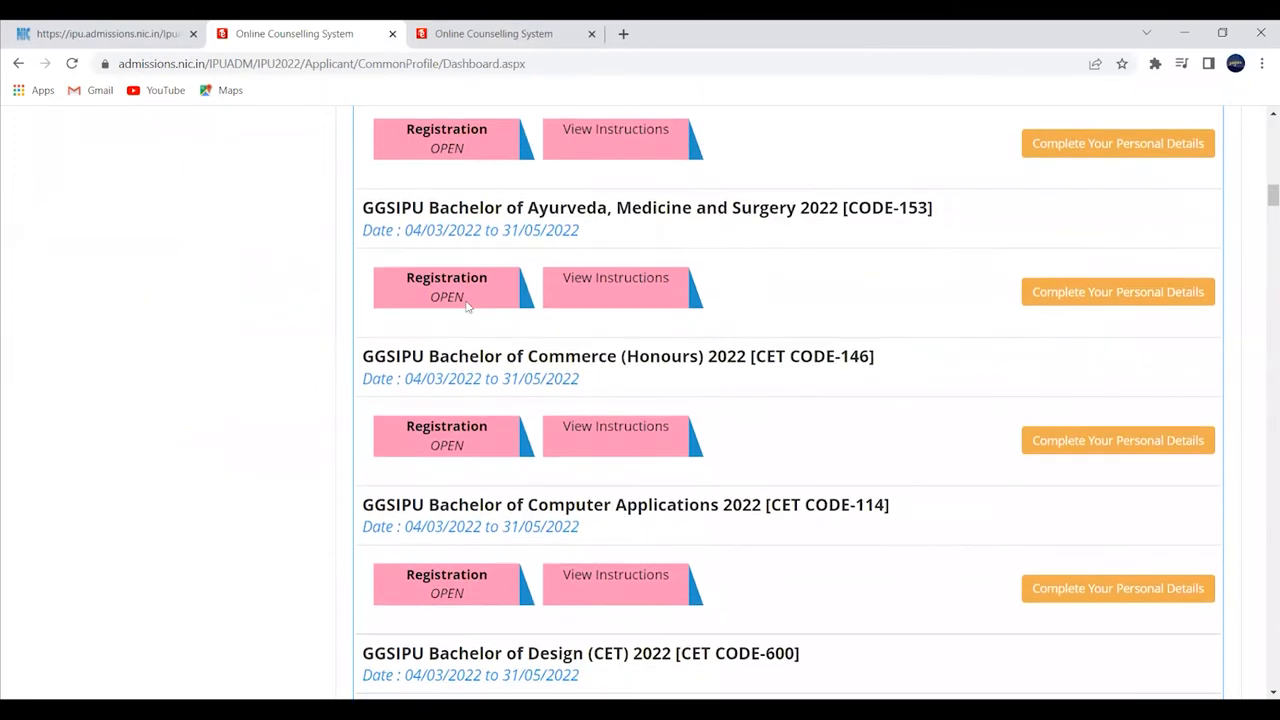
scroll(466, 296, down, 4)
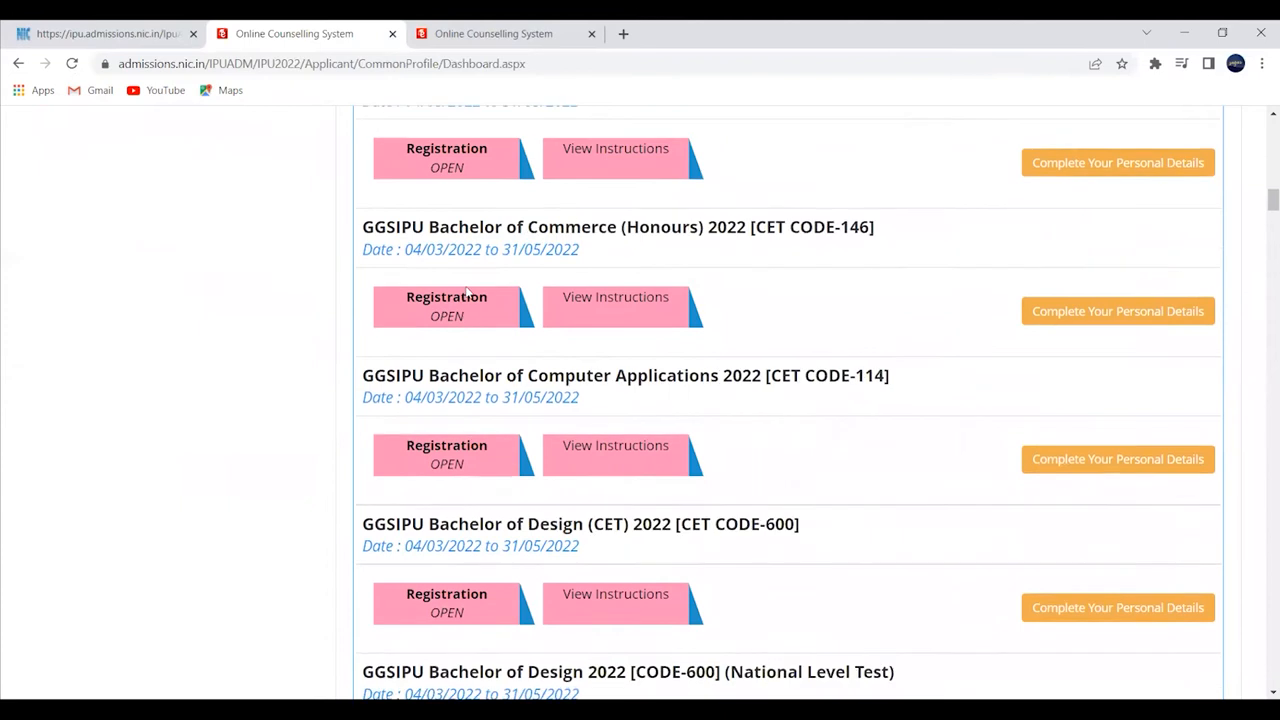
scroll(466, 290, down, 4)
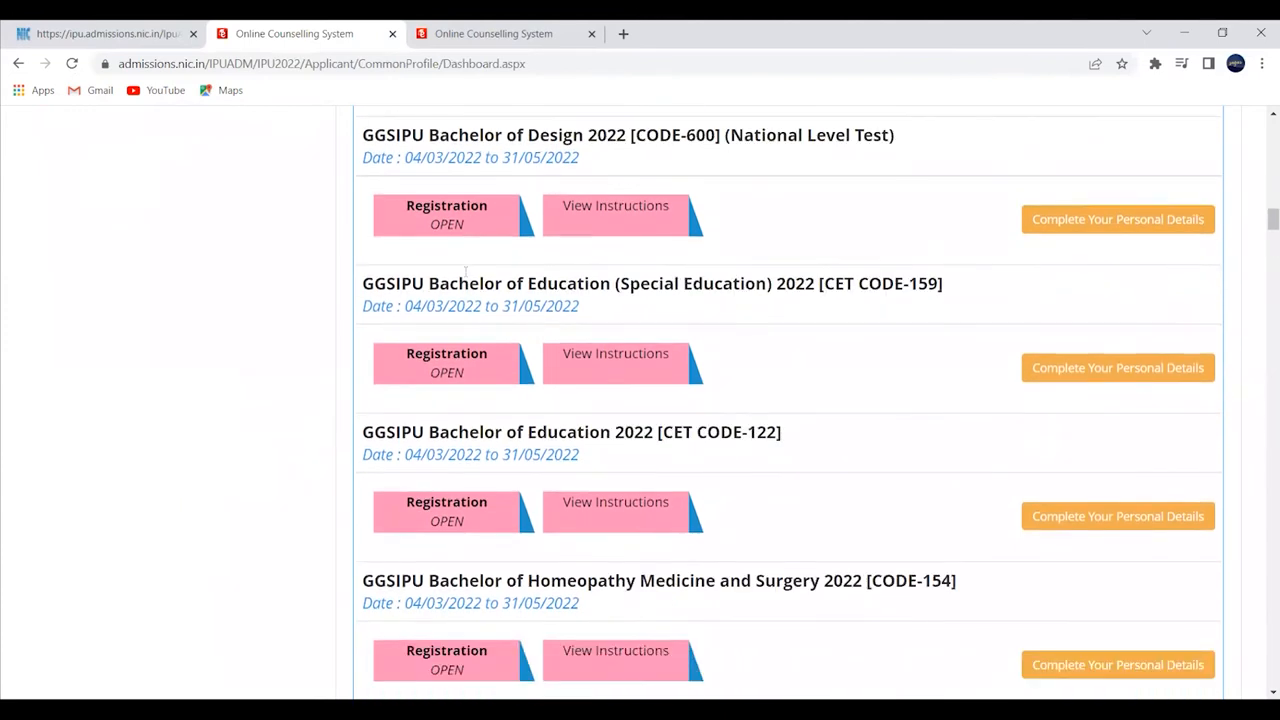
scroll(466, 272, down, 4)
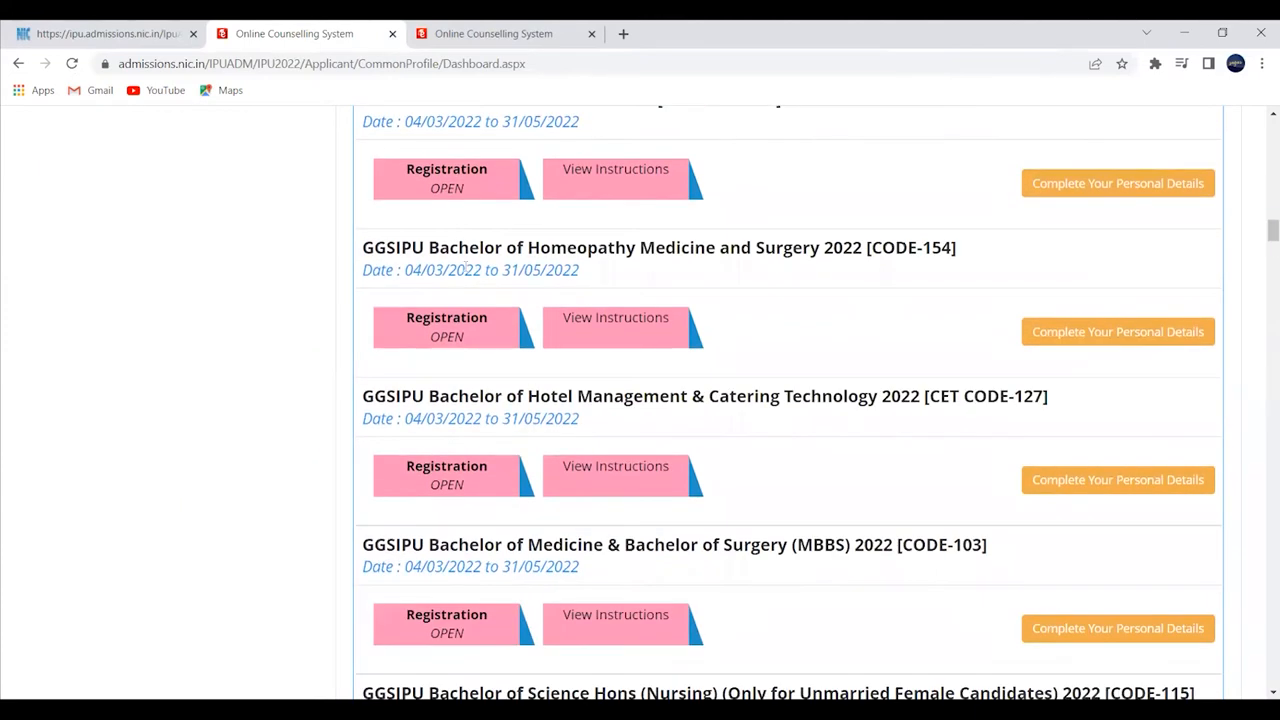
scroll(466, 265, down, 5)
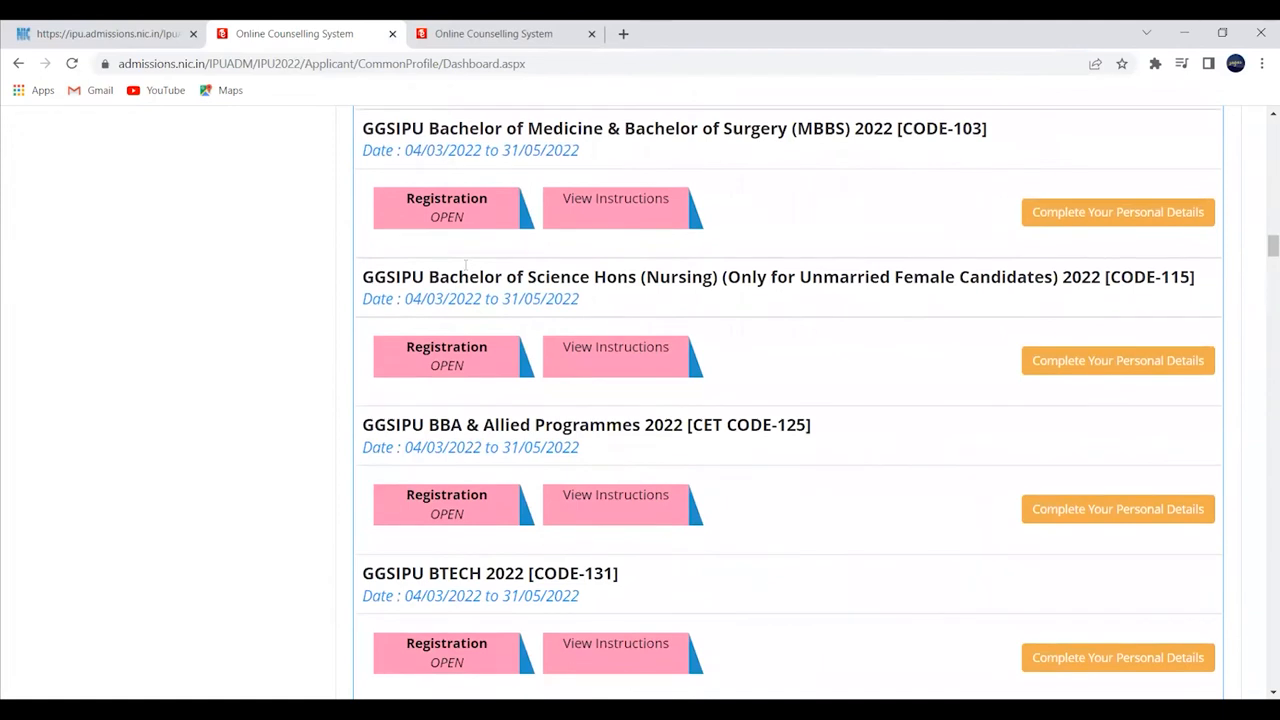
scroll(466, 265, down, 5)
scroll(466, 270, up, 3)
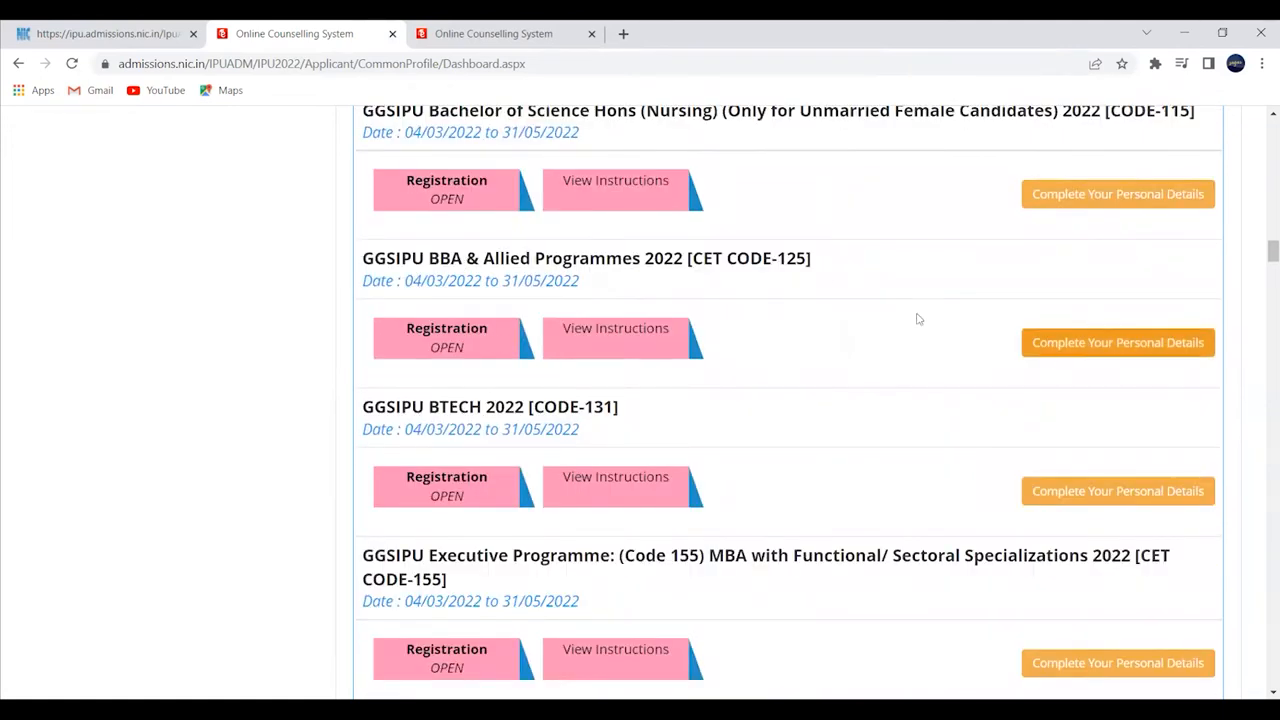
click(1042, 345)
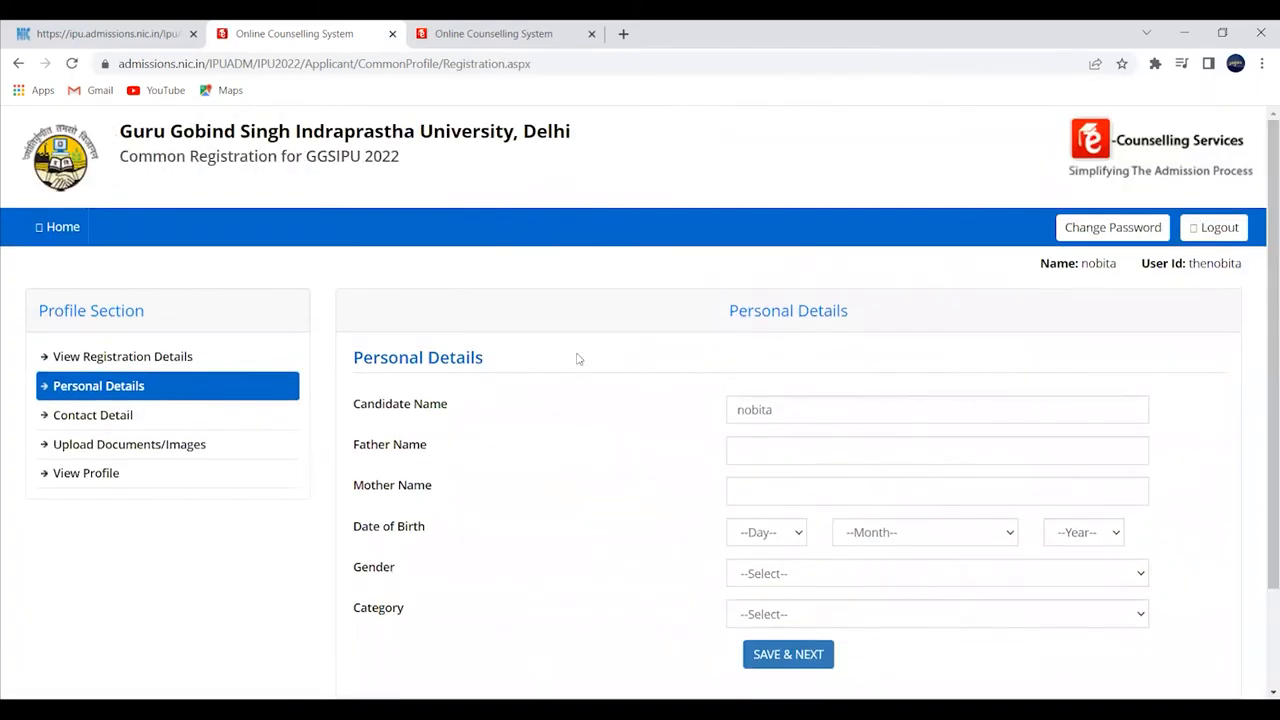
- Enter the father's and mother's names, fixing the stray Y in the mother's name to T
scroll(690, 400, down, 2)
click(784, 322)
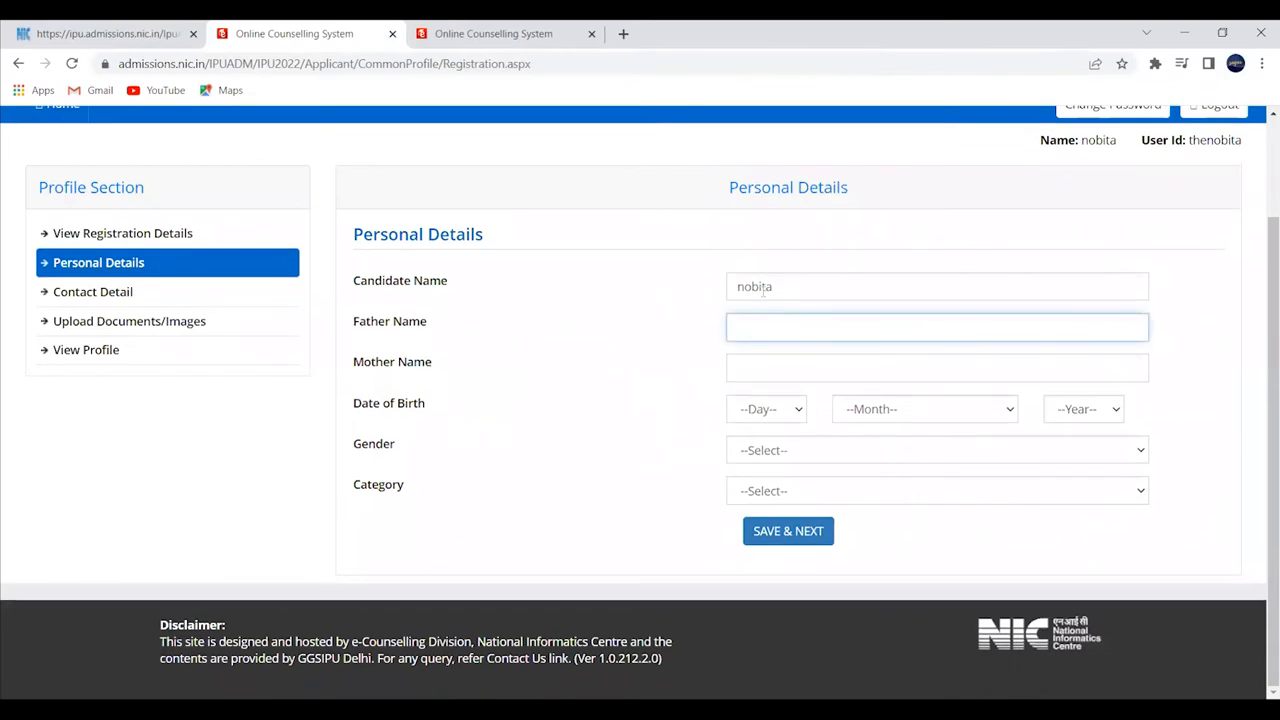
text(NOBITA FATHER)
click(752, 362)
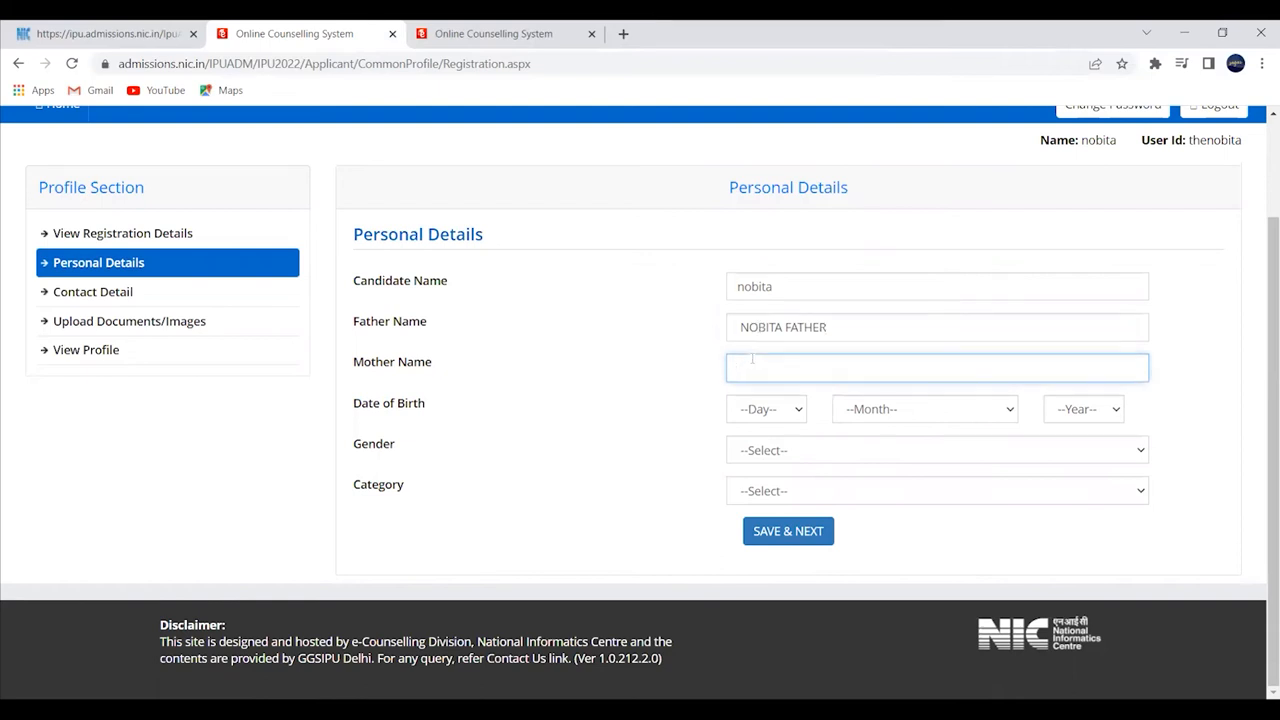
text(NOBITA MOYHER)
click(812, 369)
key(BackSpace)
text(T)
click(713, 383)
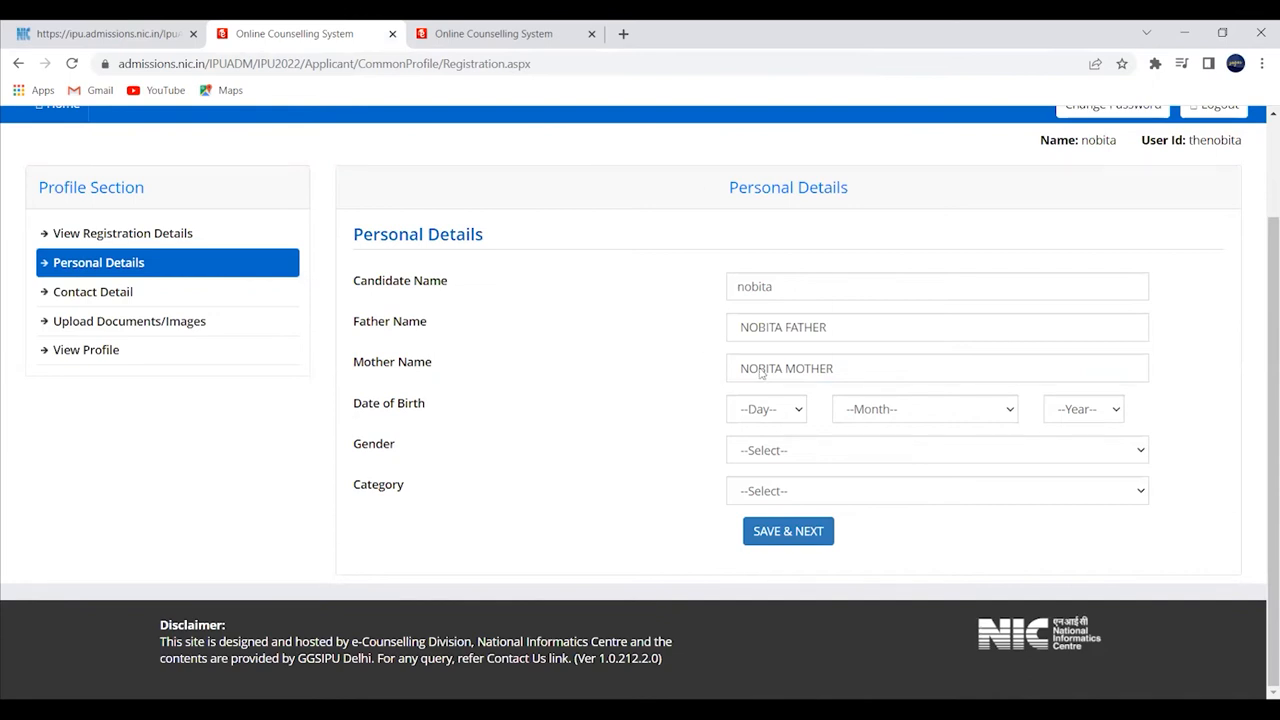
- Set the date of birth to 25 July (07) 2003
click(789, 417)
scroll(760, 345, down, 2)
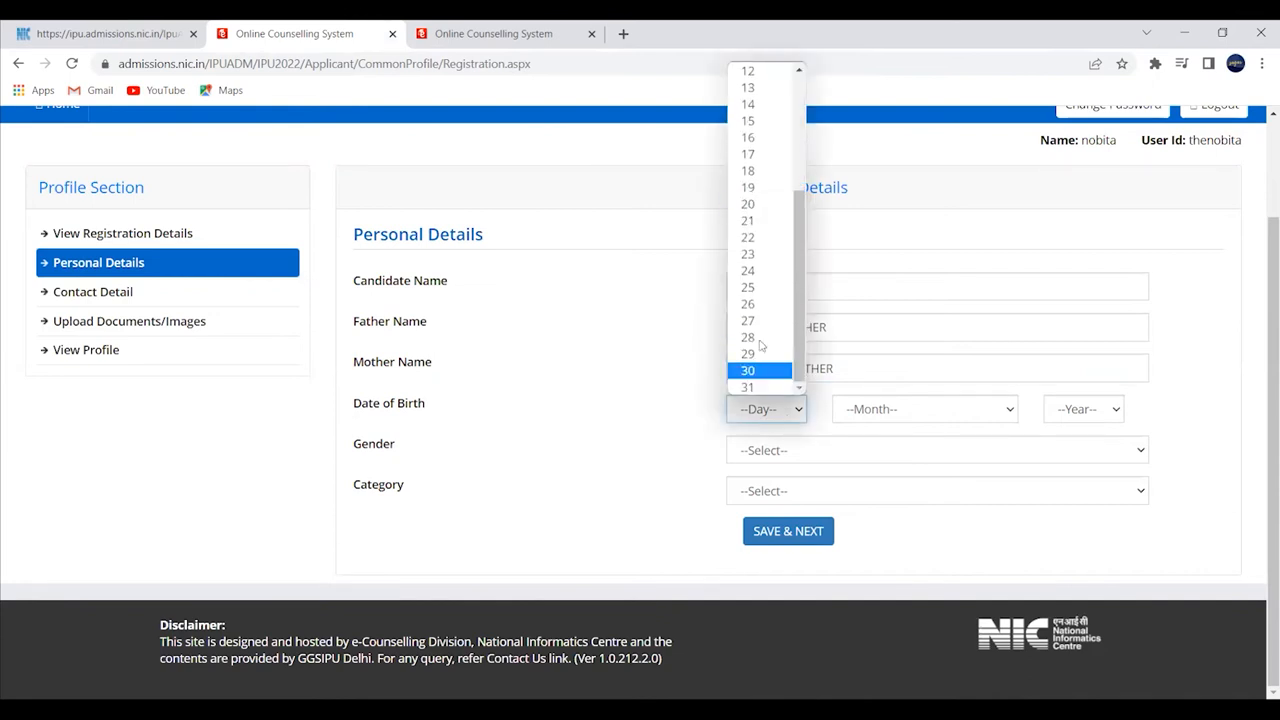
click(751, 287)
click(886, 411)
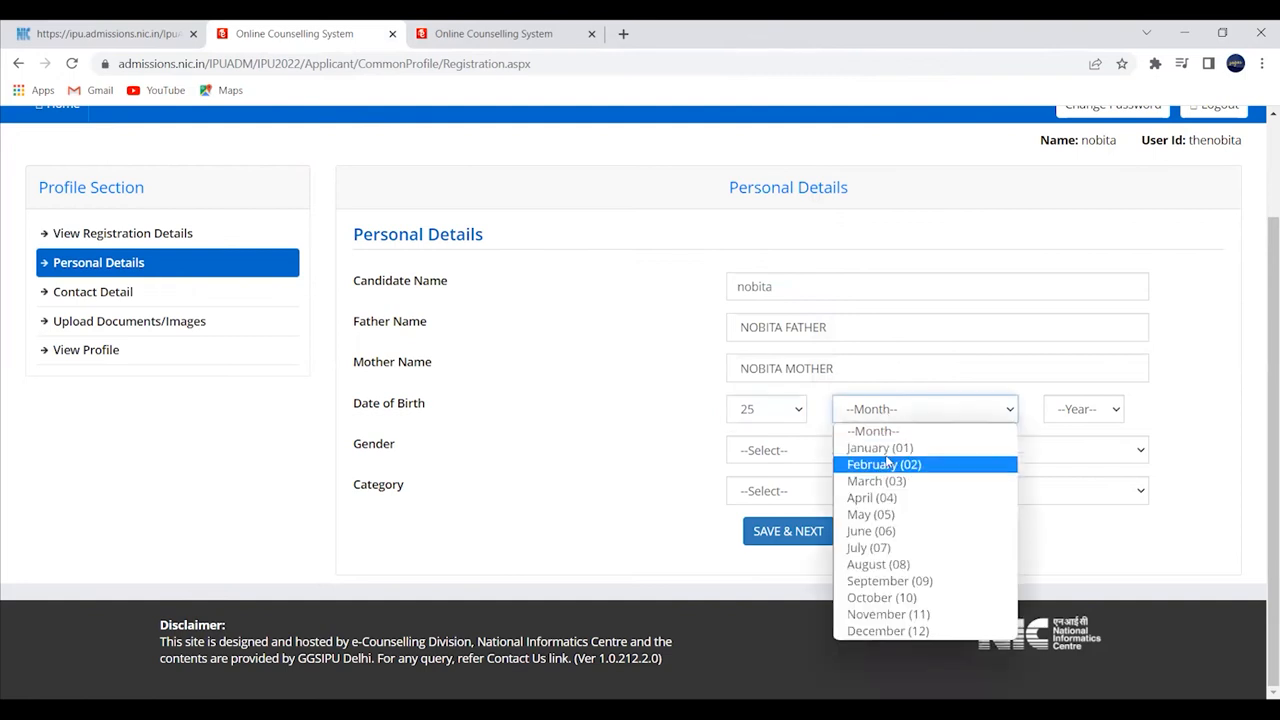
click(868, 547)
click(1083, 409)
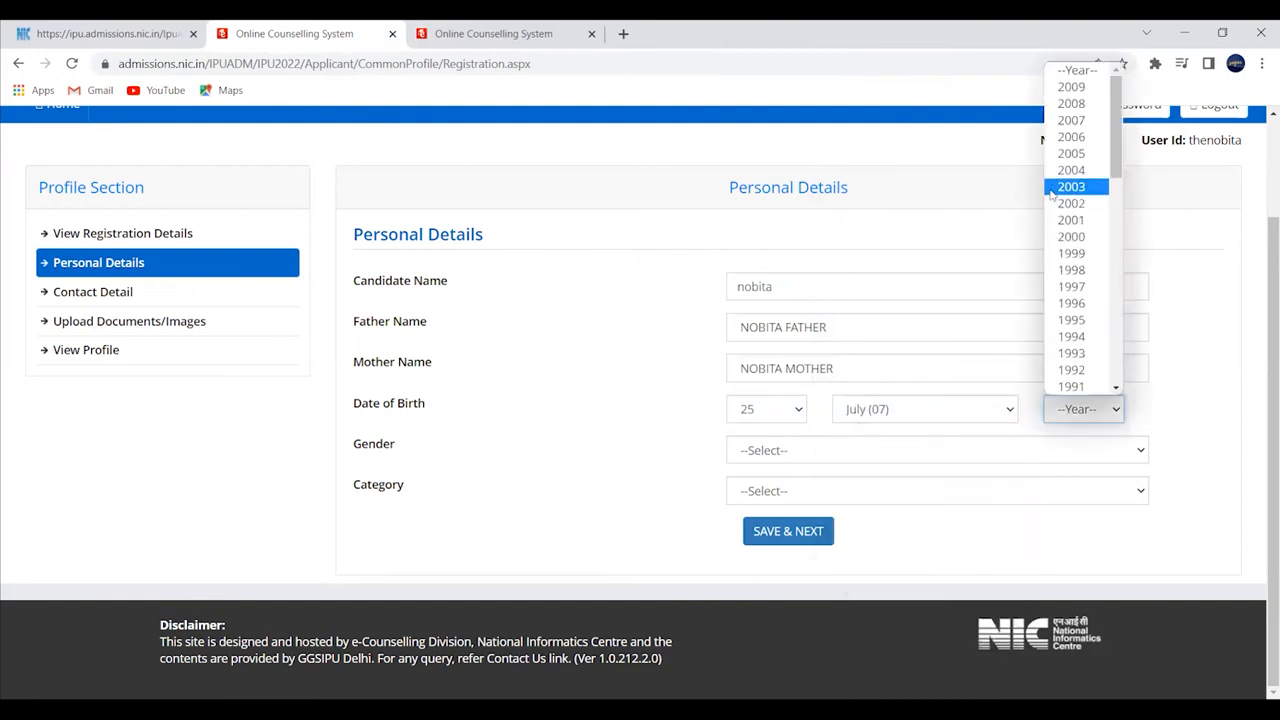
click(1068, 187)
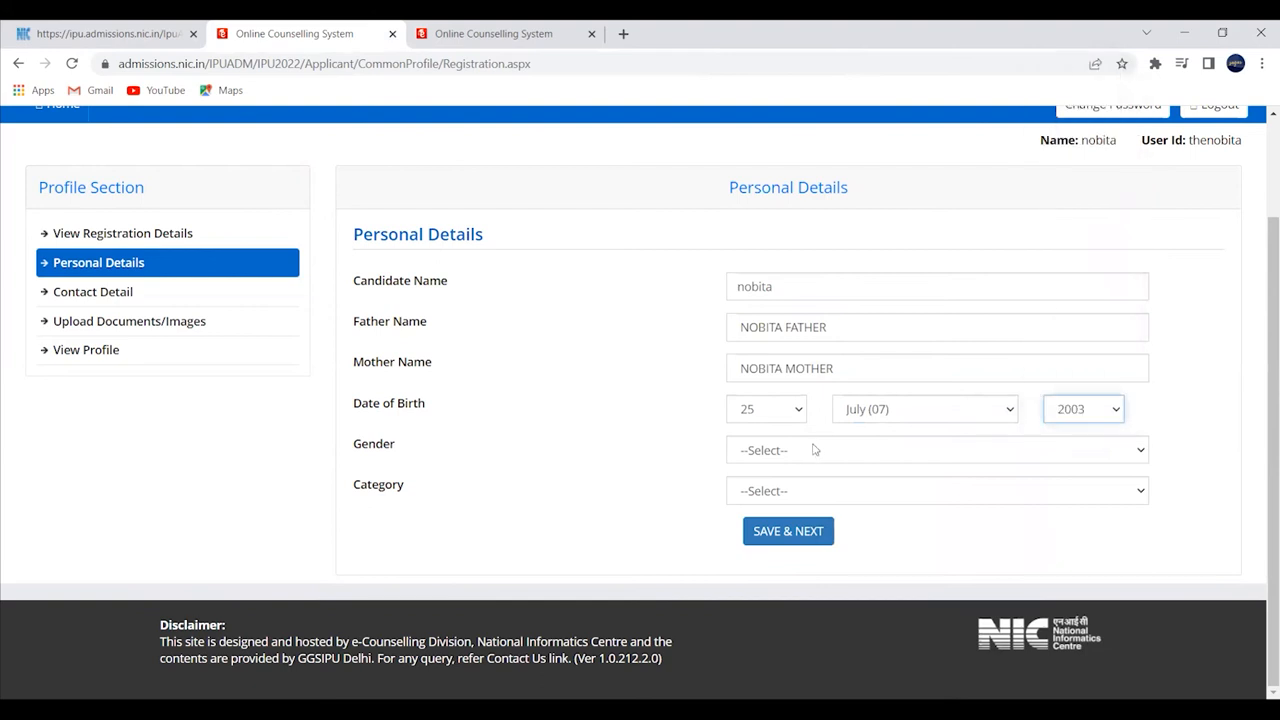
- Set the category to General and save the personal details, confirming with Yes
click(770, 493)
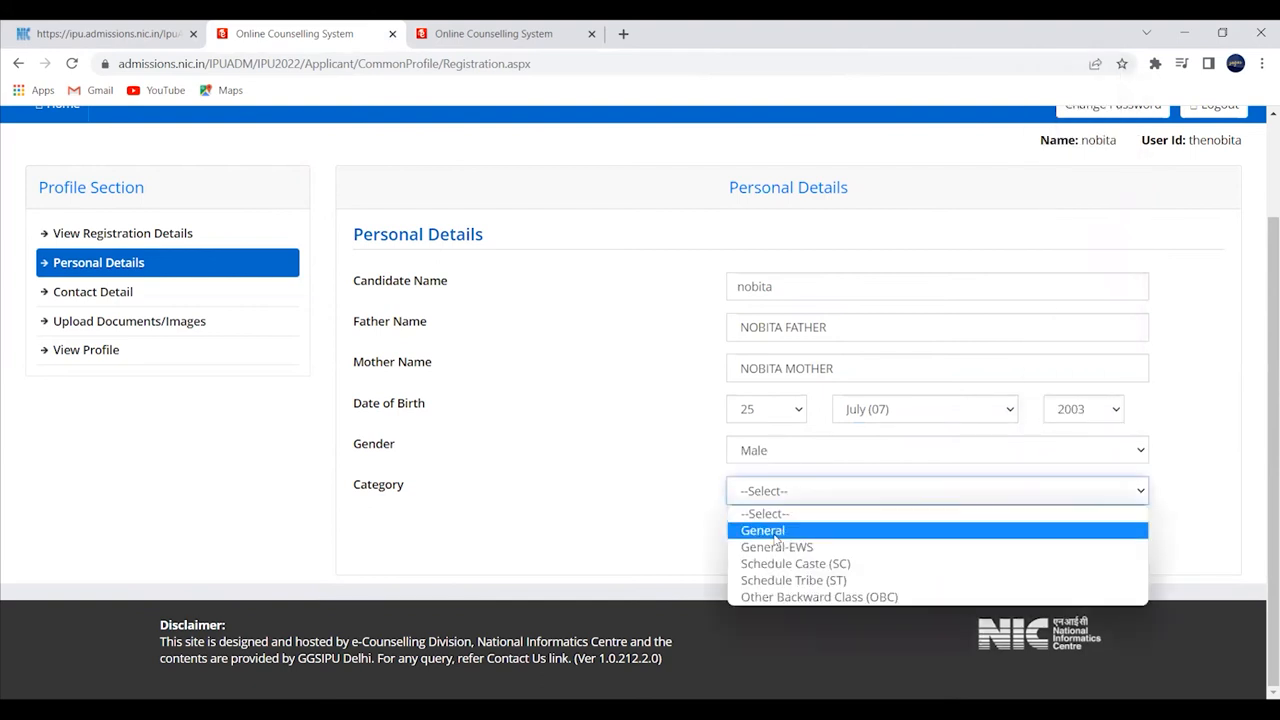
click(776, 531)
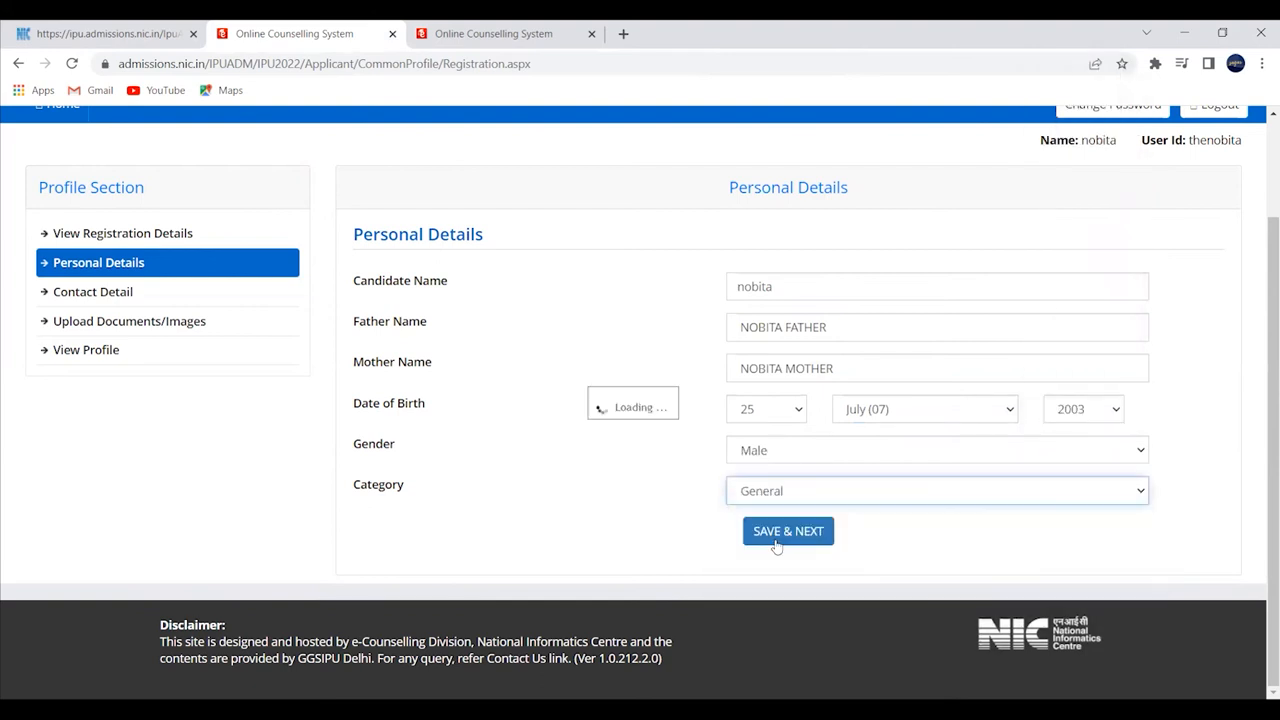
click(762, 502)
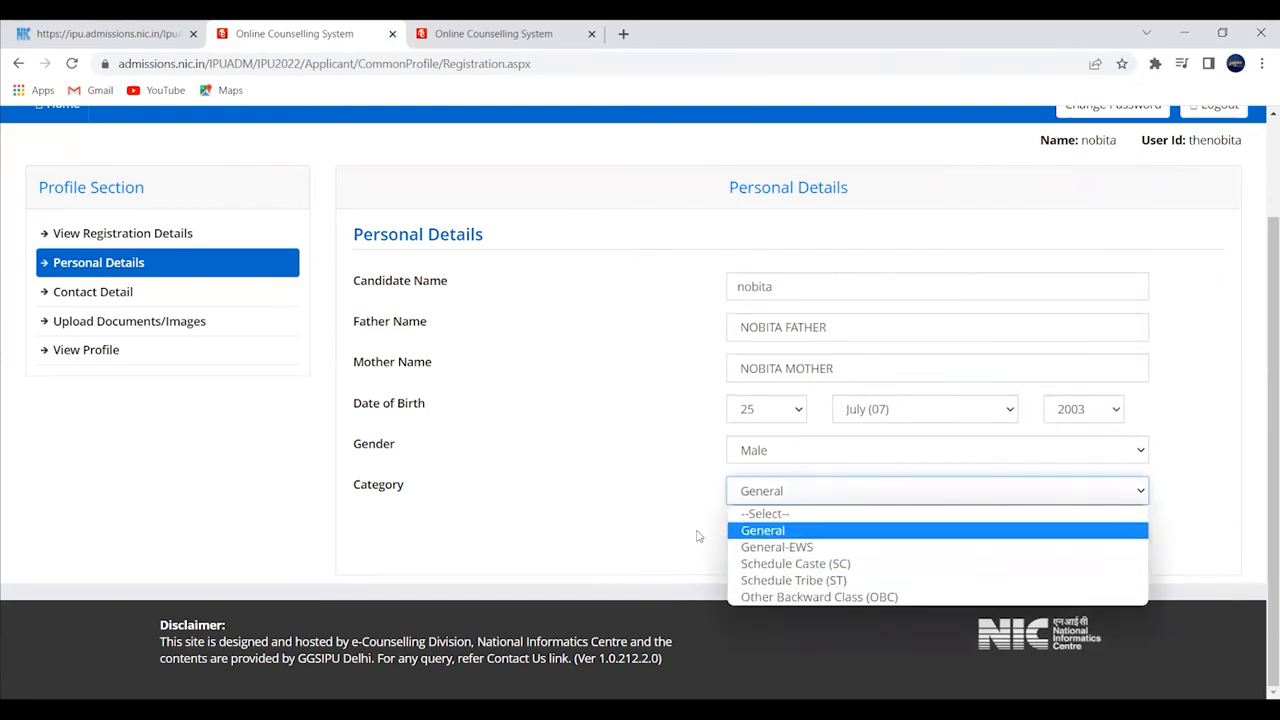
click(760, 531)
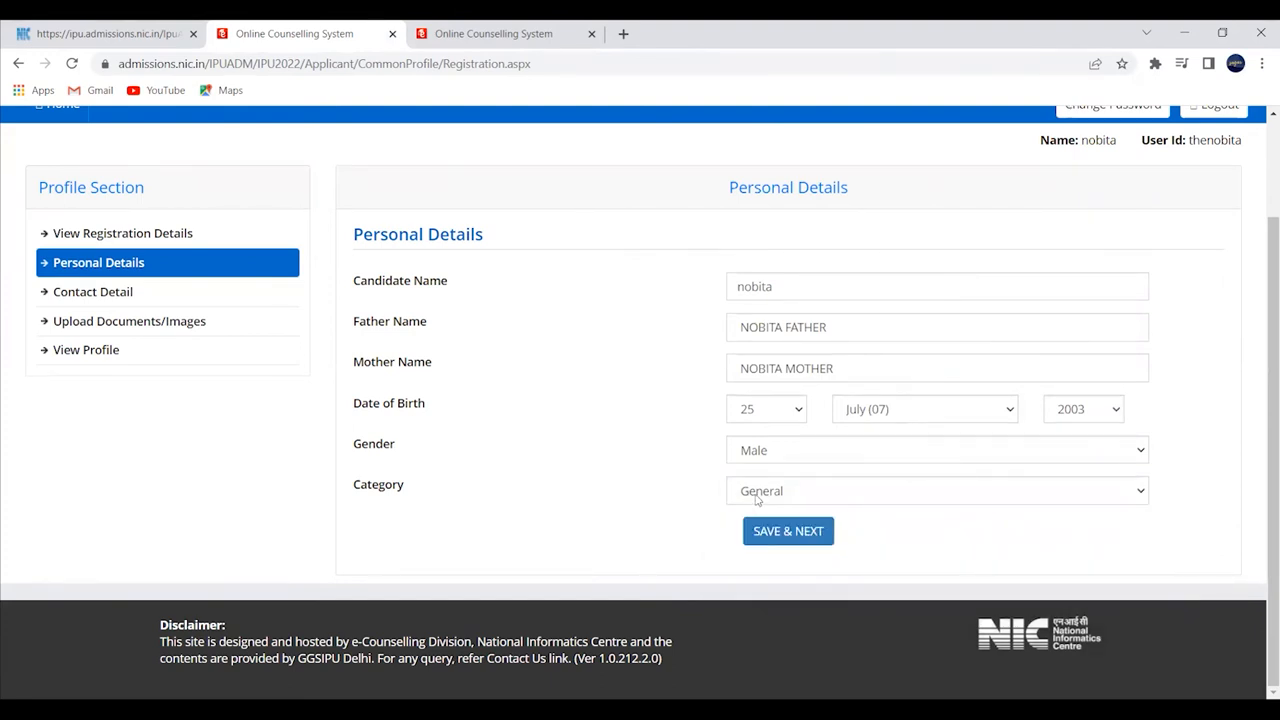
click(755, 531)
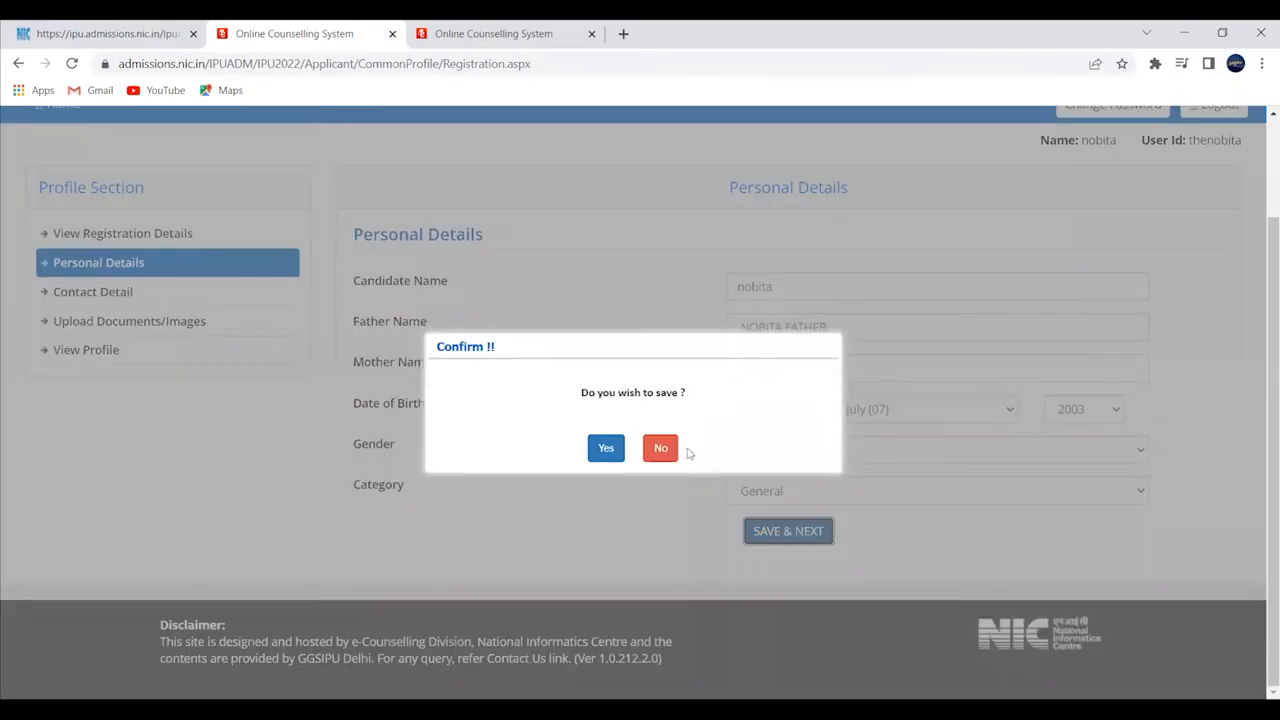
click(619, 450)
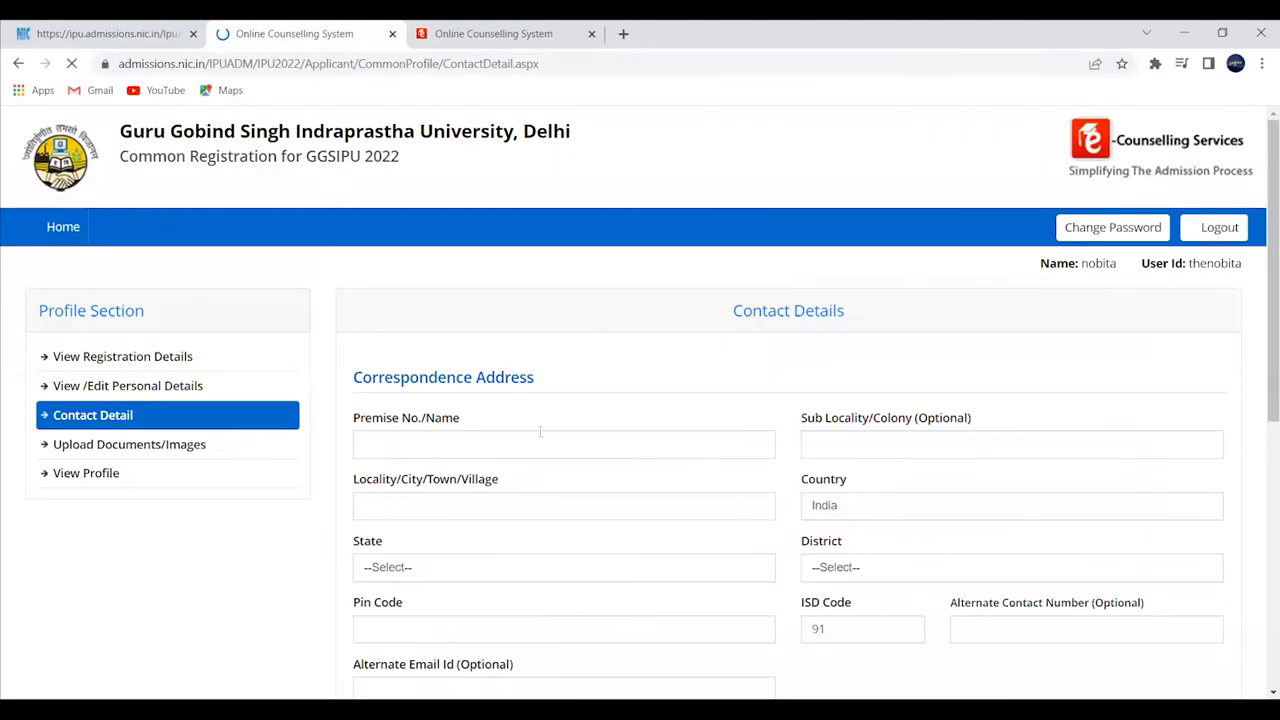
scroll(522, 408, down, 3)
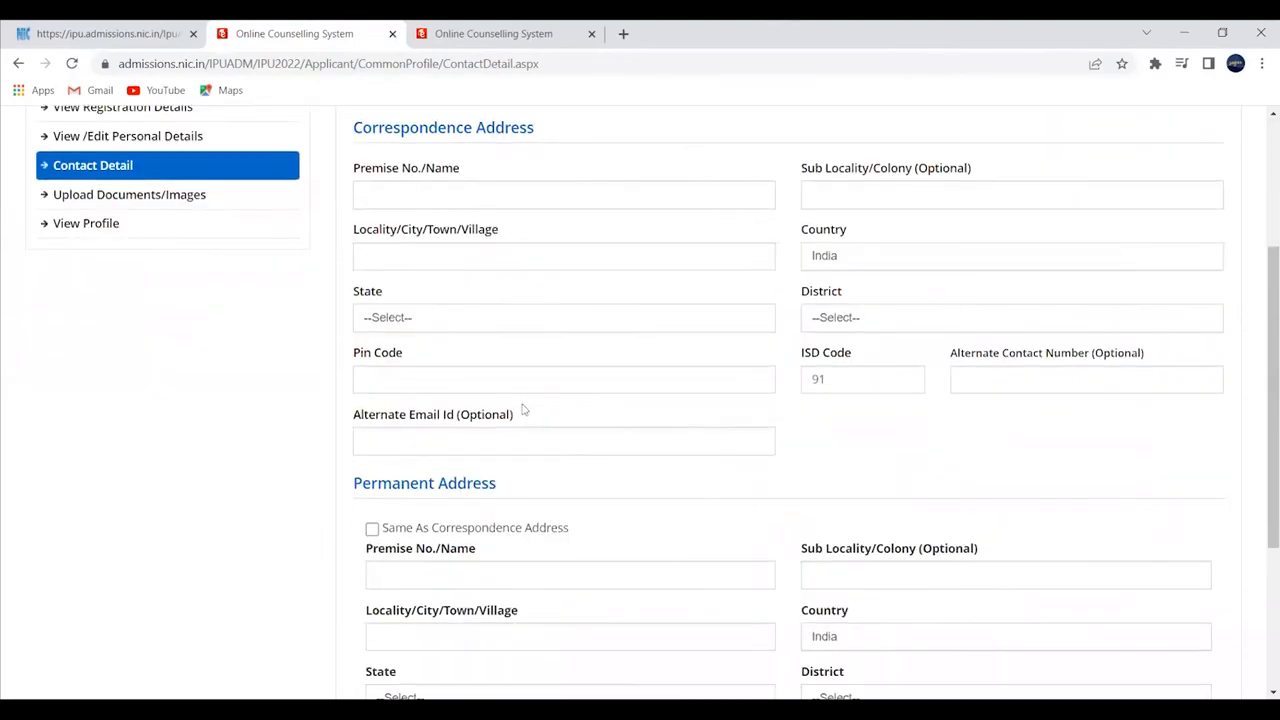
scroll(522, 408, down, 3)
scroll(522, 409, up, 4)
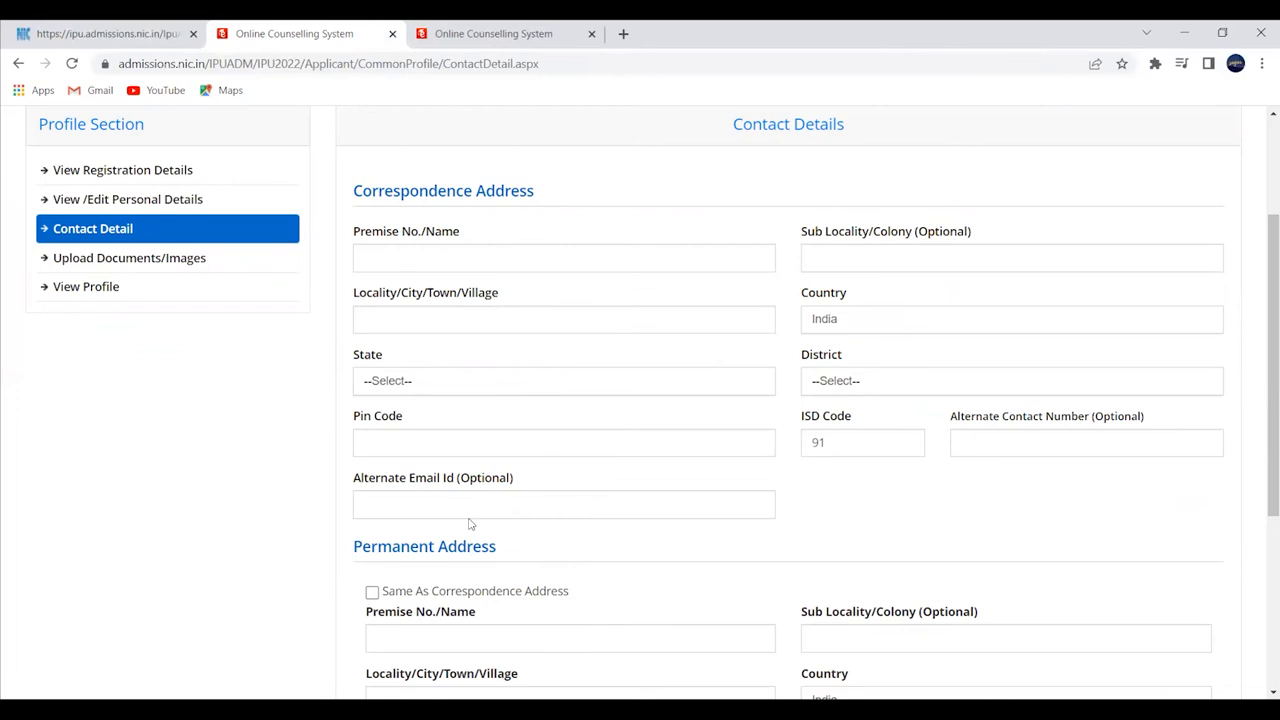
scroll(470, 523, down, 2)
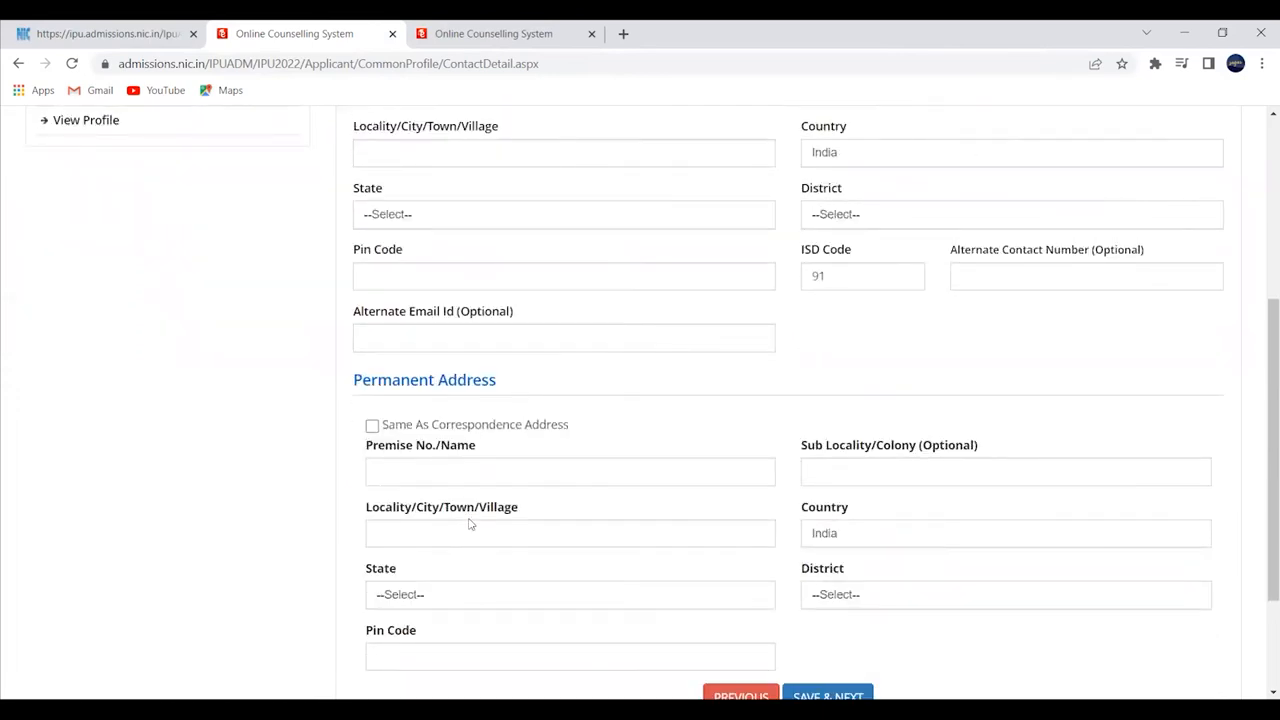
scroll(445, 470, up, 4)
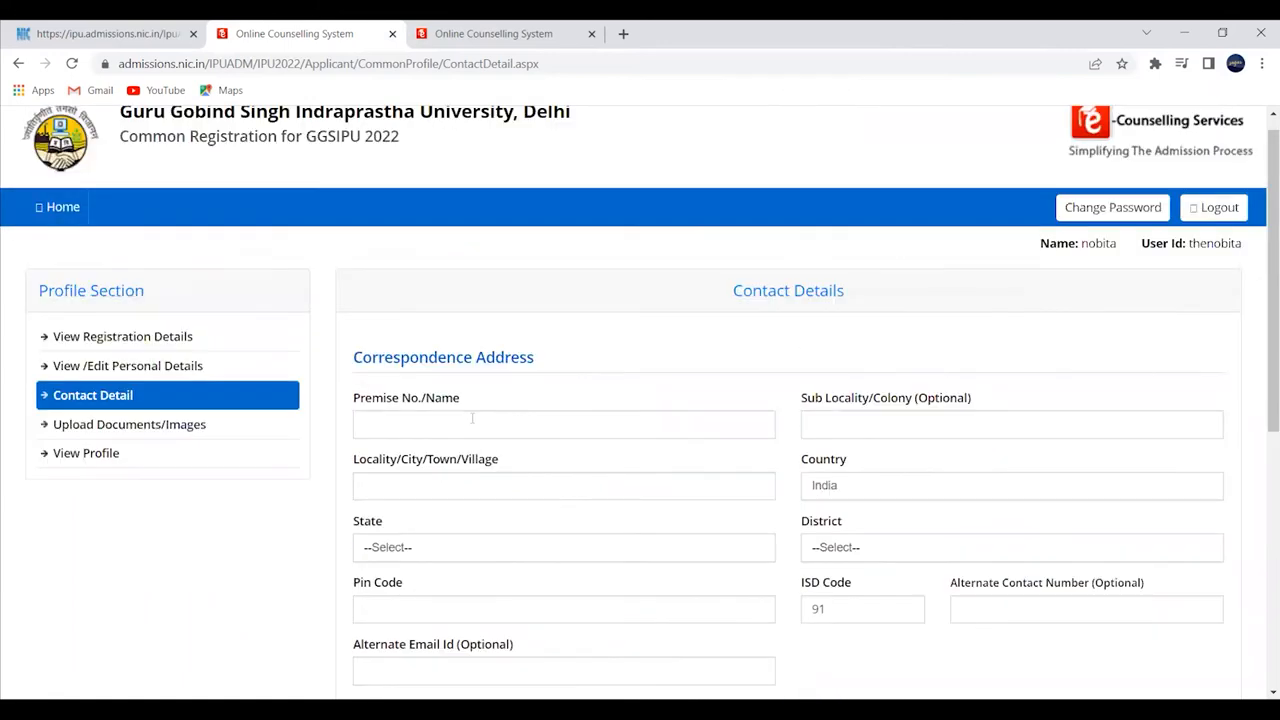
scroll(450, 434, down, 1)
scroll(466, 414, down, 1)
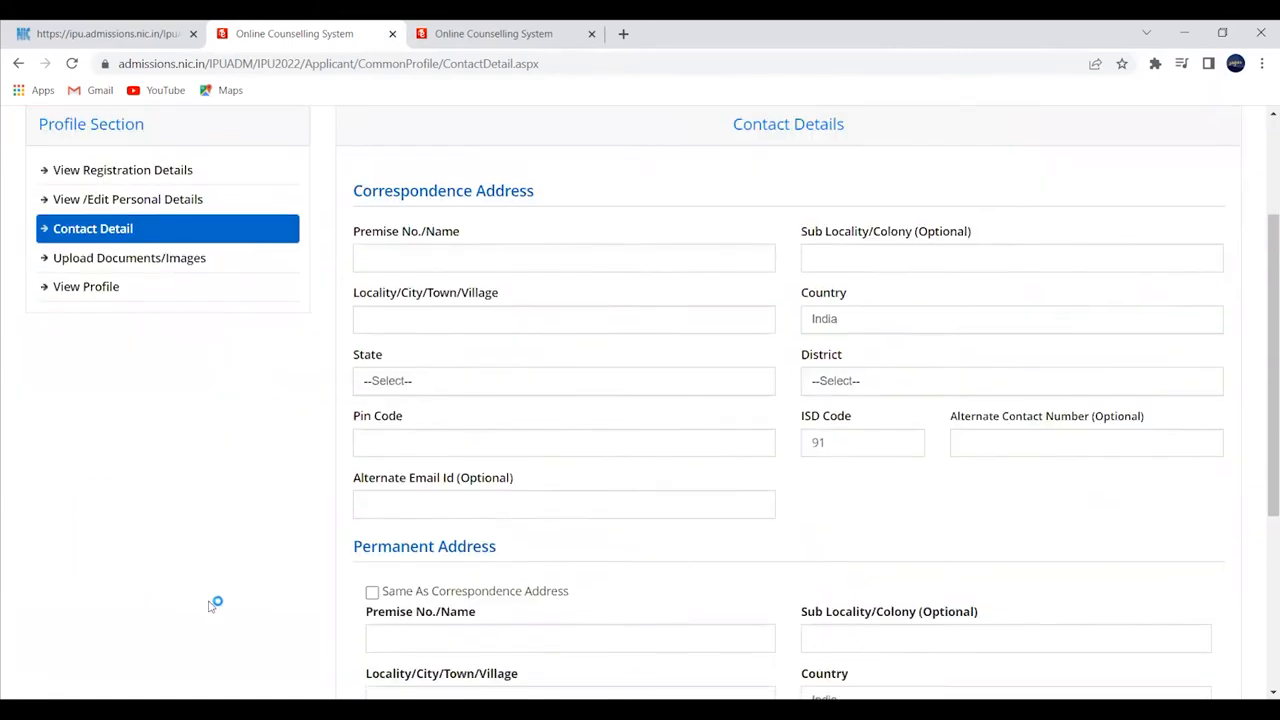
scroll(370, 592, up, 1)
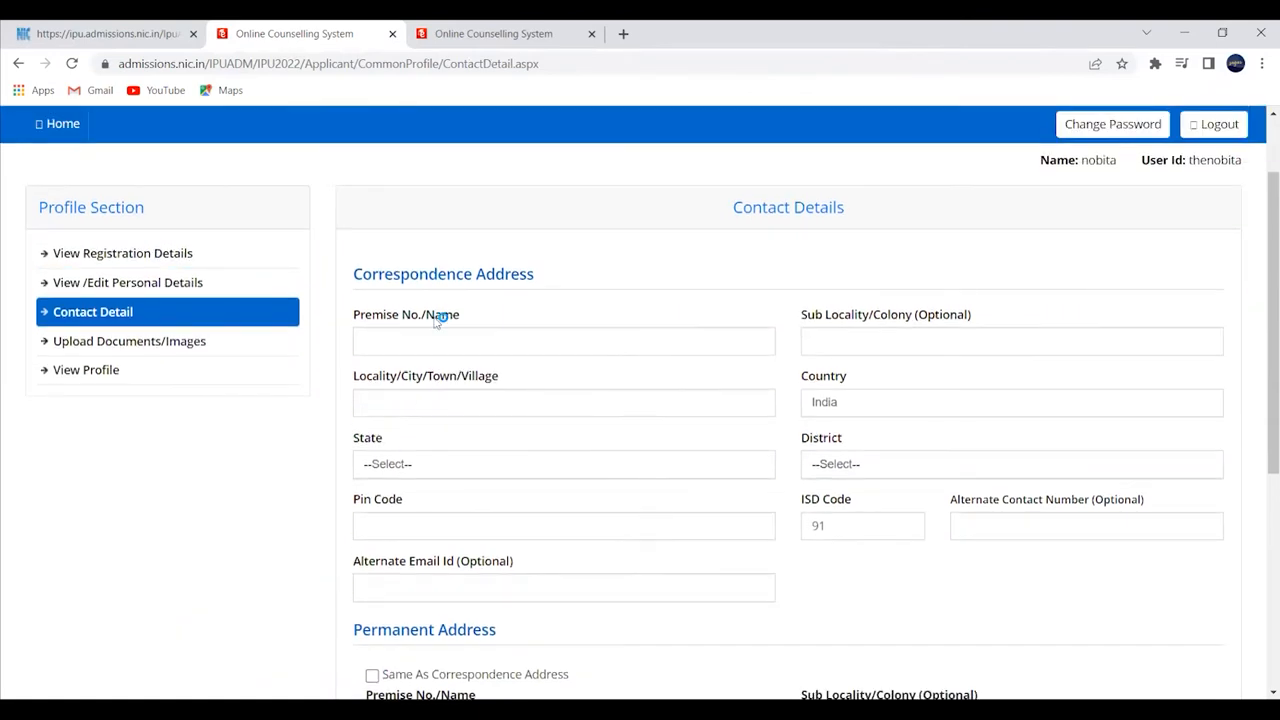
- Enter the premise number and locality of the correspondence address
click(428, 339)
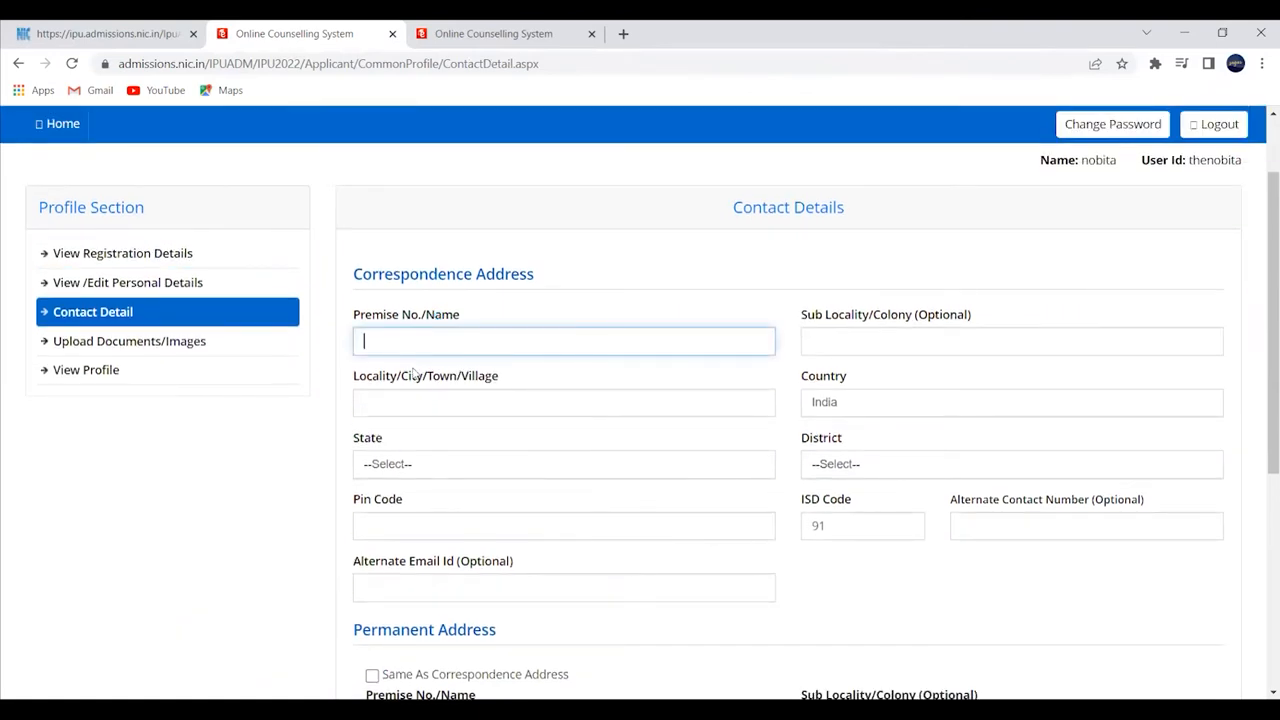
click(859, 350)
click(563, 408)
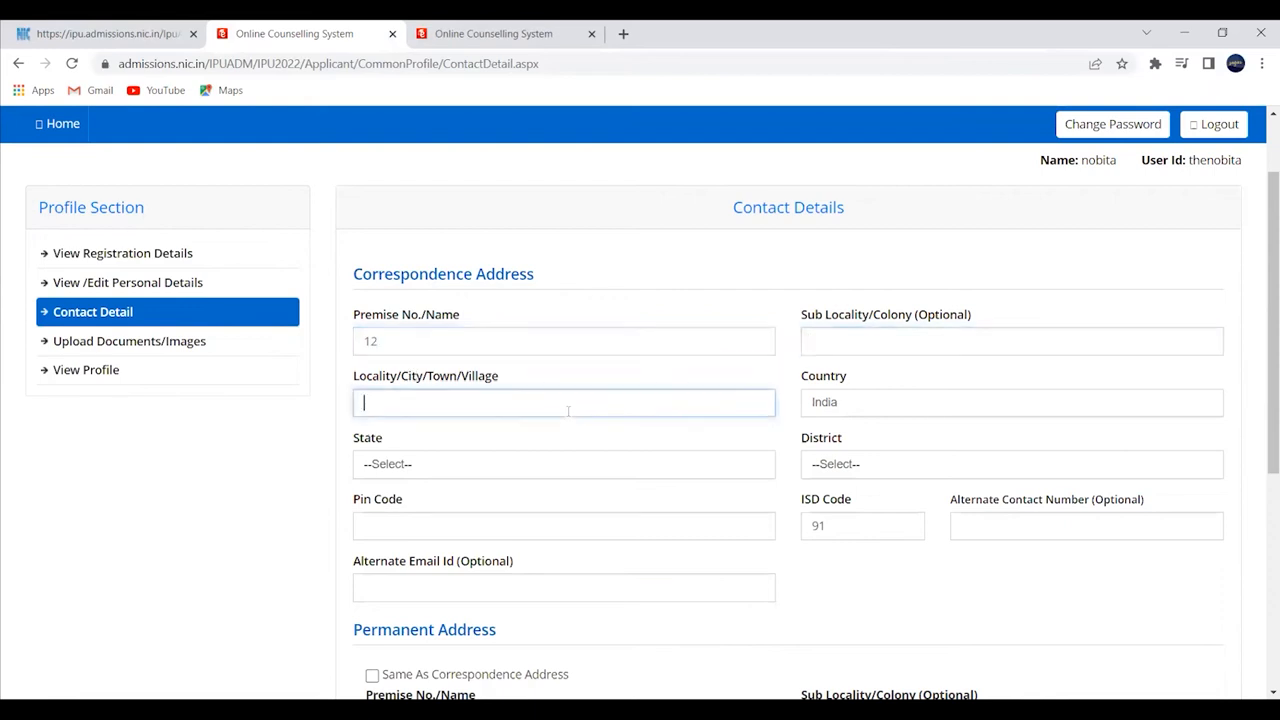
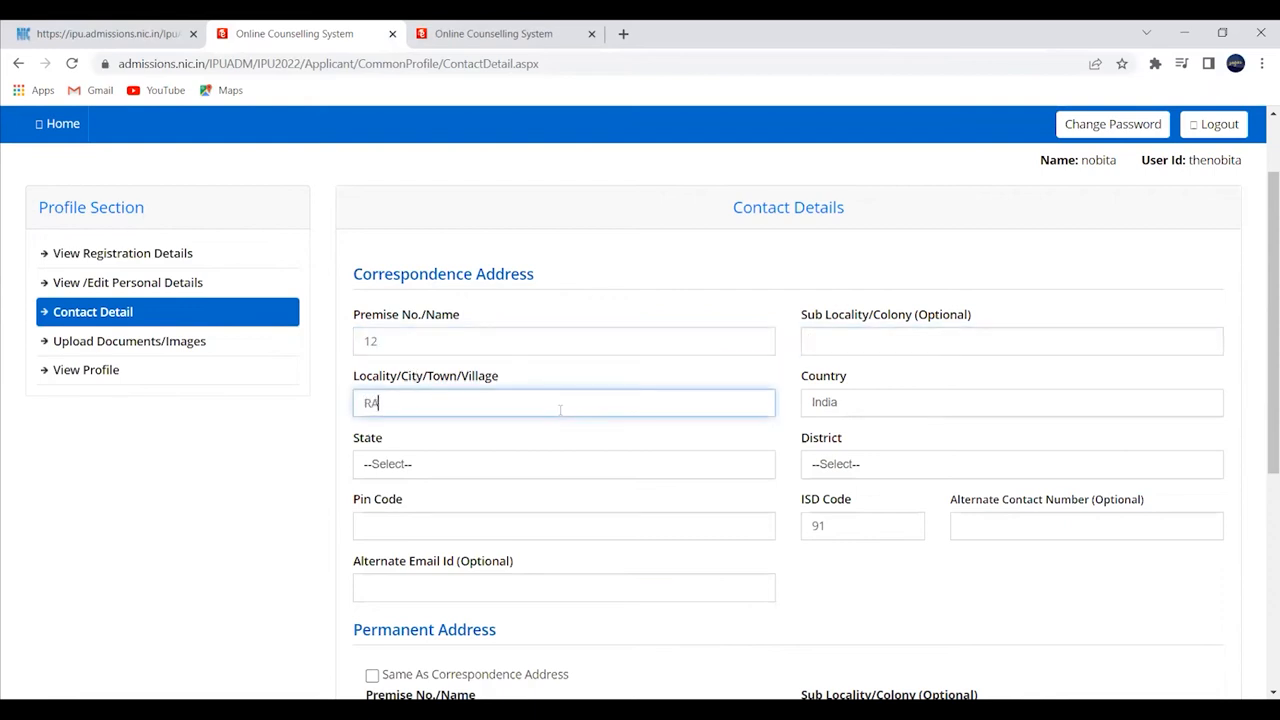
- Choose the state and district from their dropdowns and enter the pin code
click(633, 477)
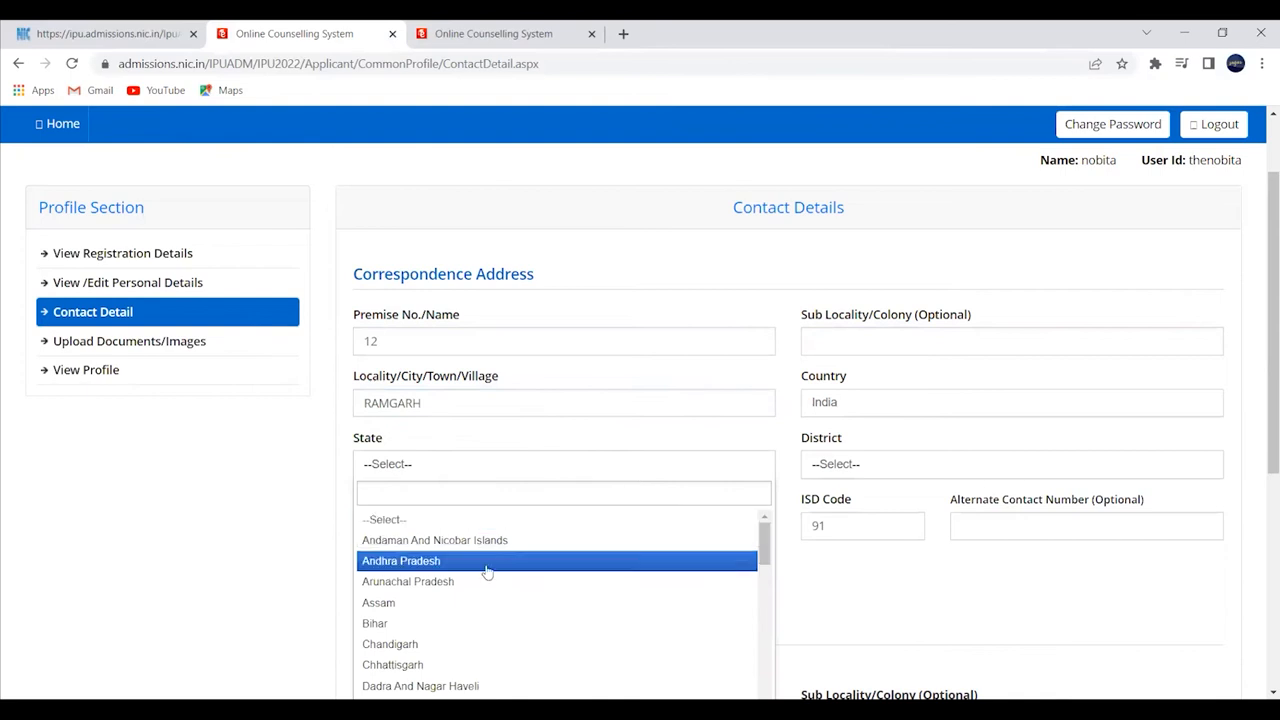
scroll(449, 666, down, 3)
scroll(443, 617, down, 3)
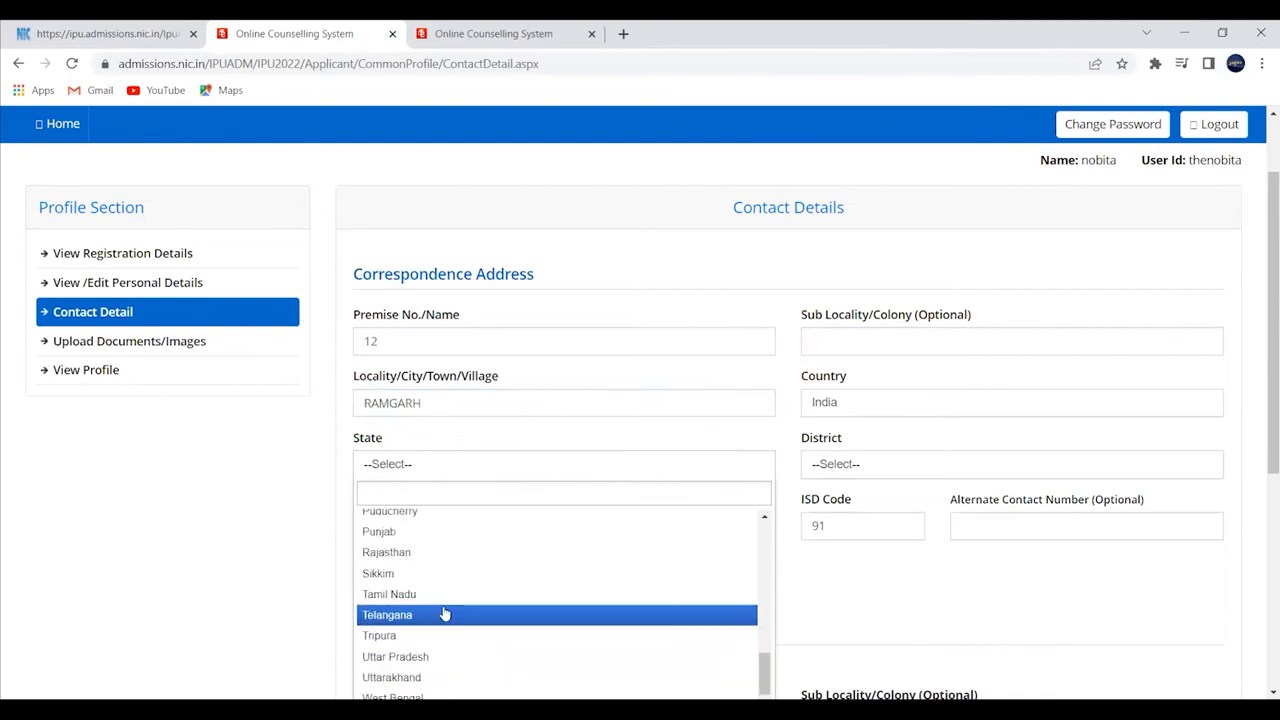
scroll(443, 611, up, 5)
click(425, 603)
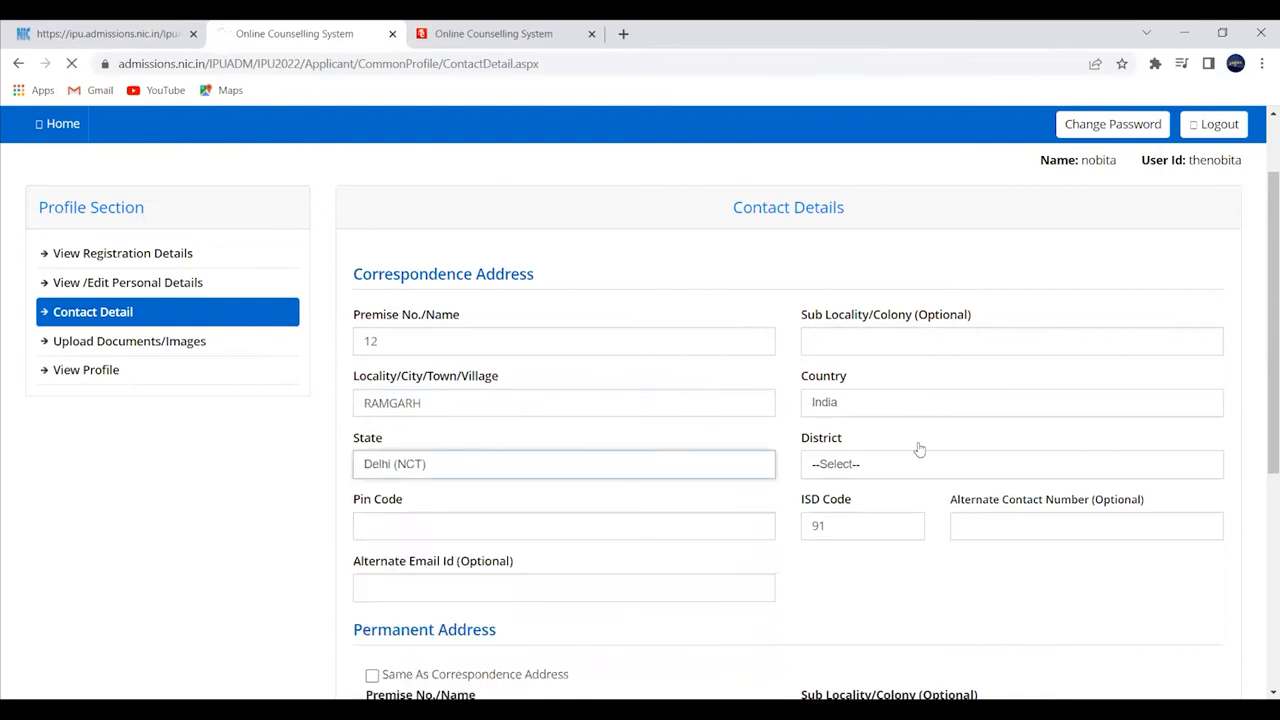
click(871, 572)
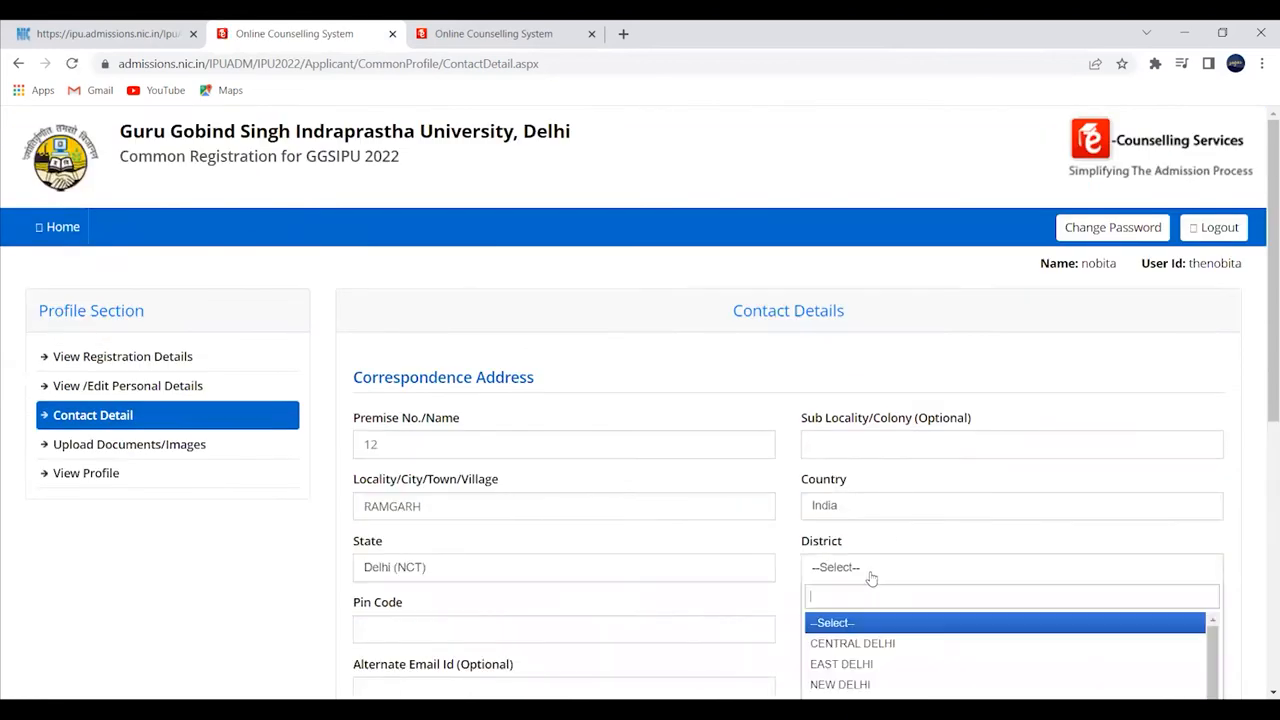
click(850, 663)
click(578, 640)
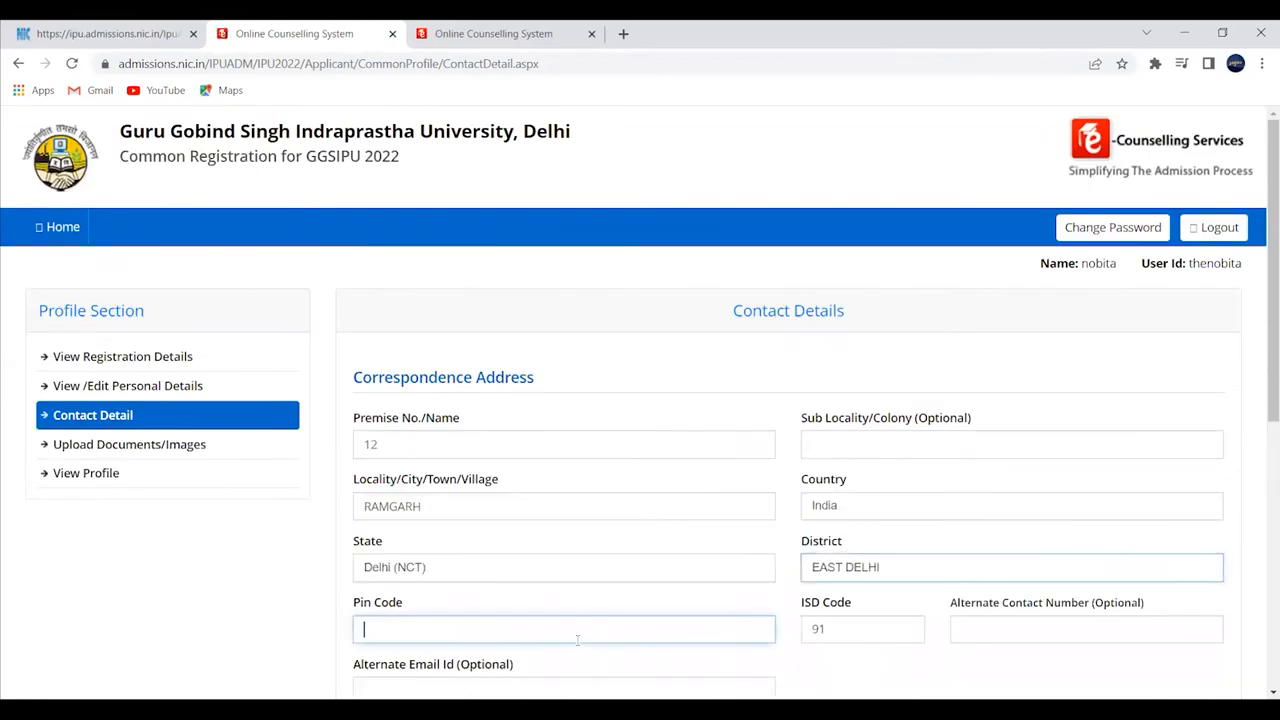
text(110031)
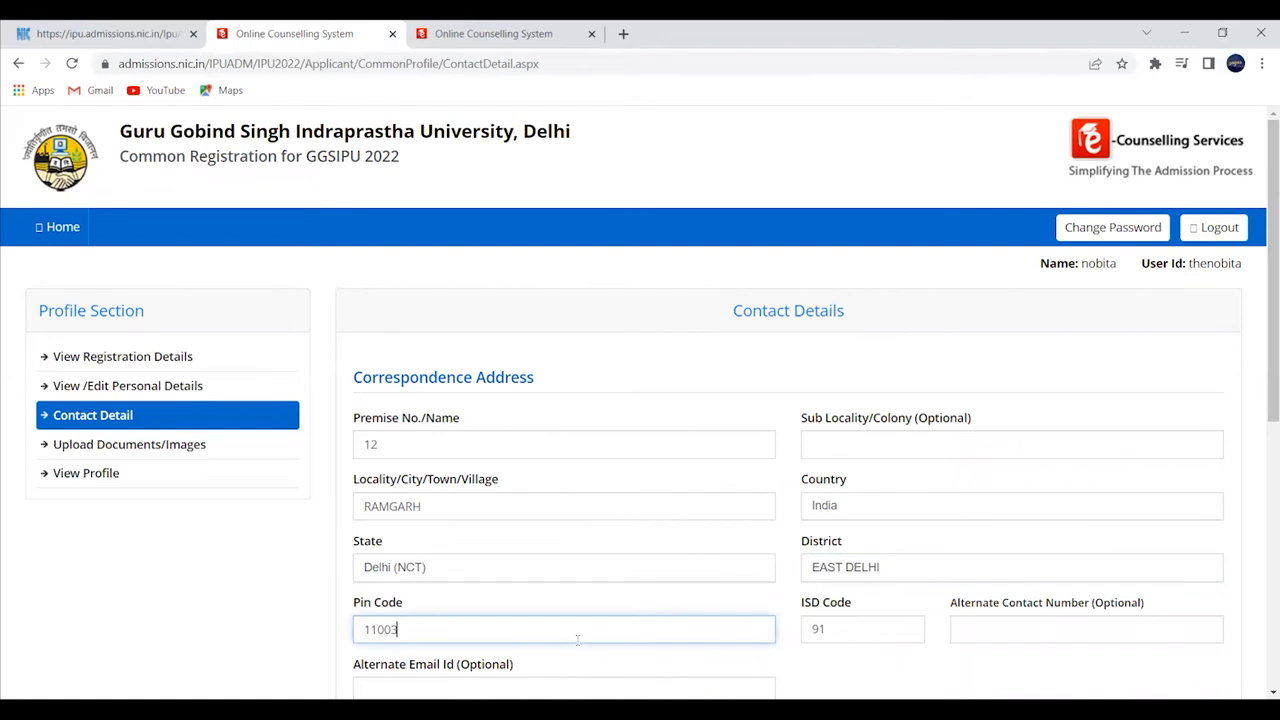
scroll(592, 636, down, 2)
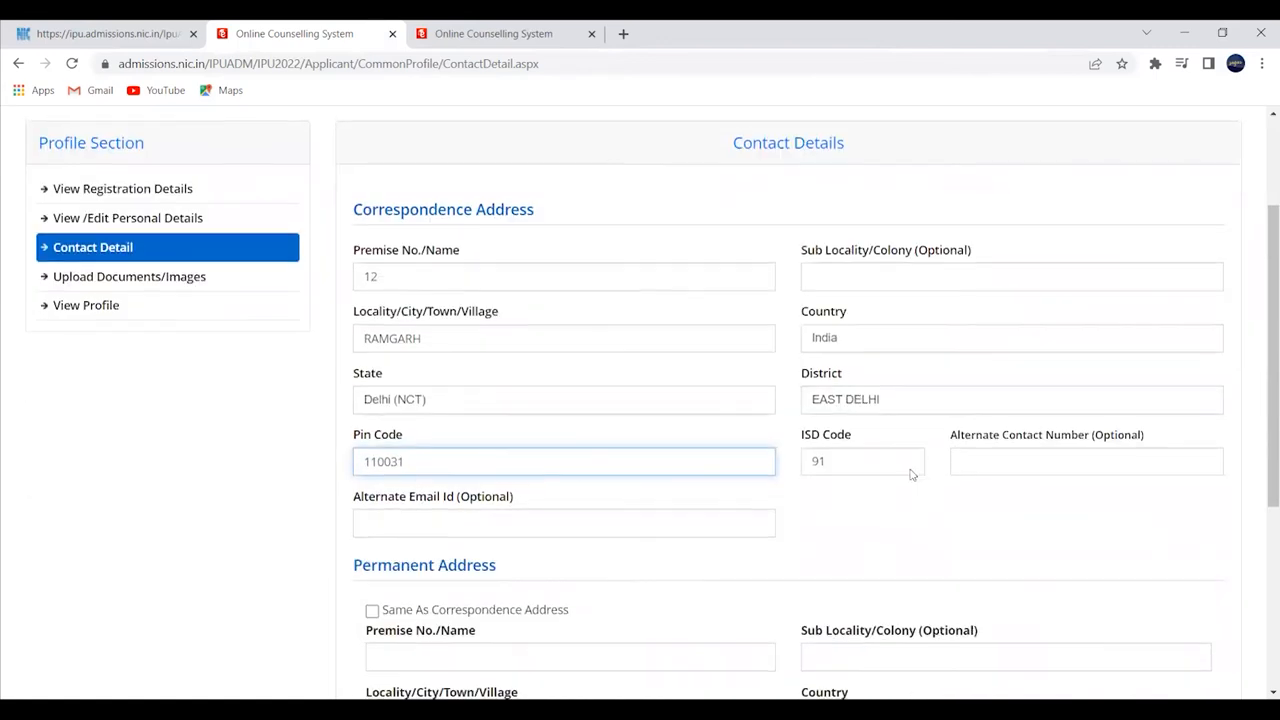
scroll(880, 480, down, 1)
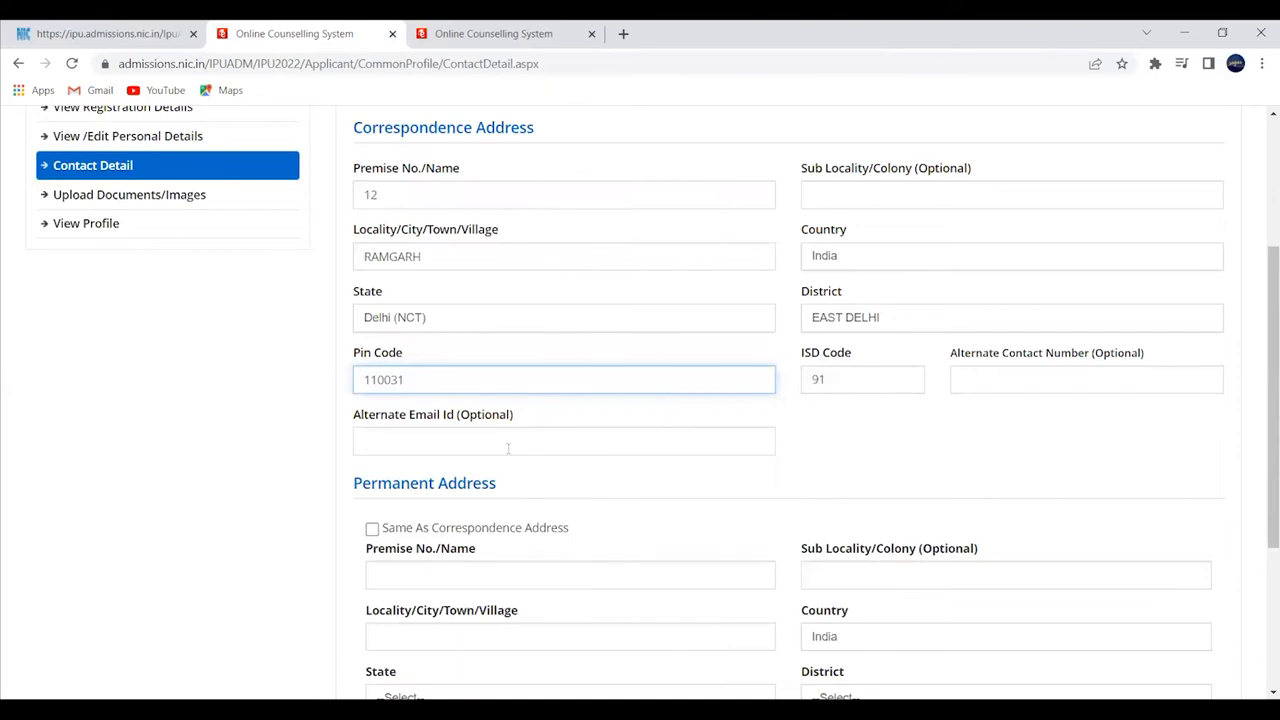
scroll(494, 480, down, 1)
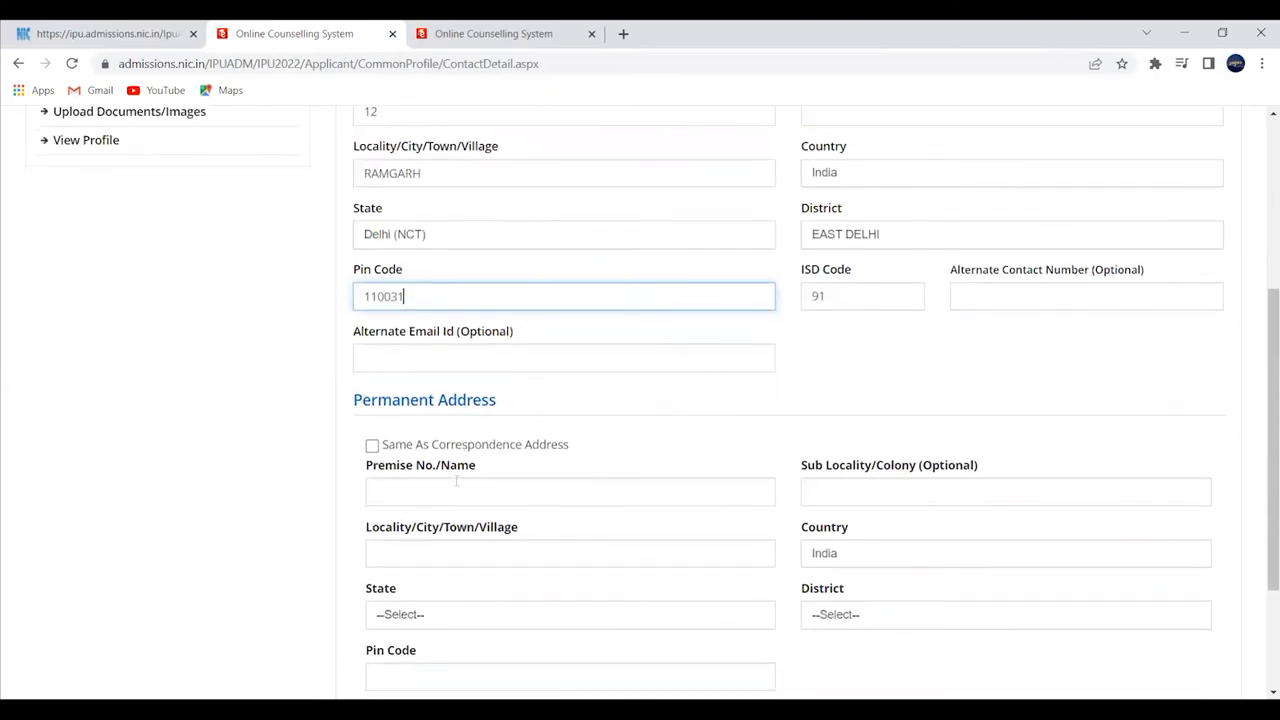
- Tick 'Same As Correspondence Address' for the permanent address, then save and confirm the contact details
click(371, 446)
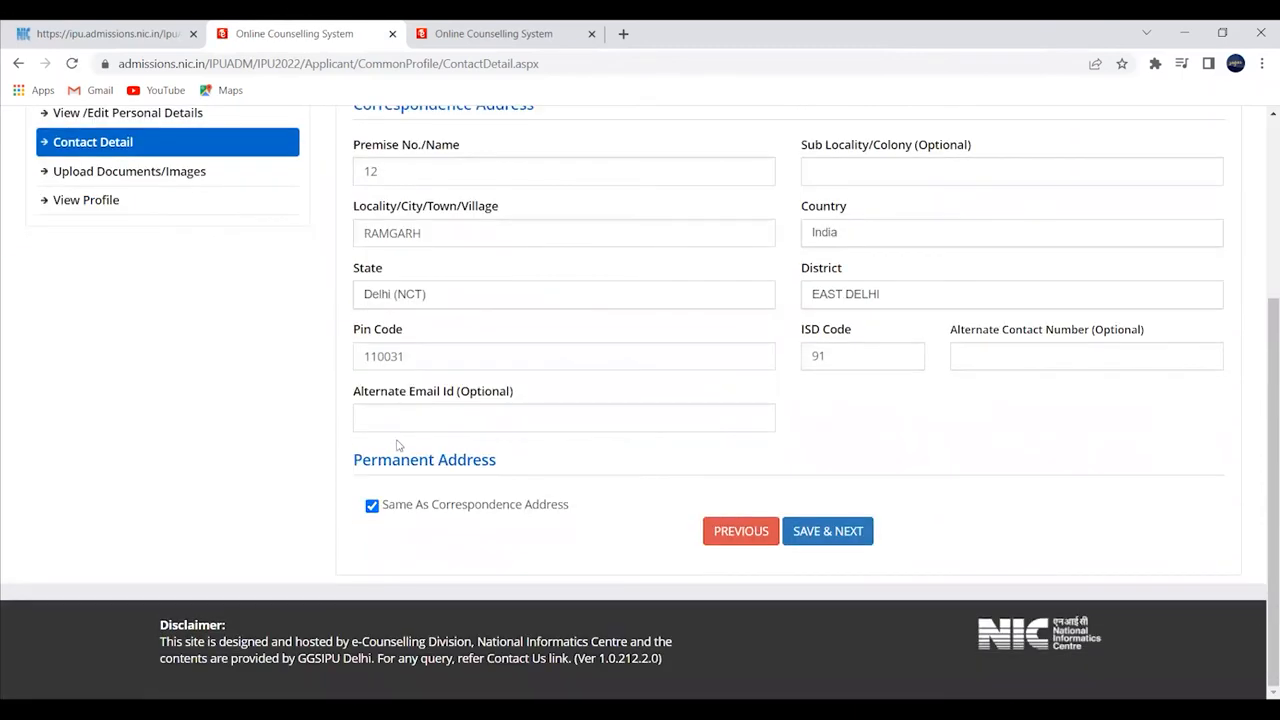
scroll(527, 462, up, 1)
scroll(527, 462, up, 3)
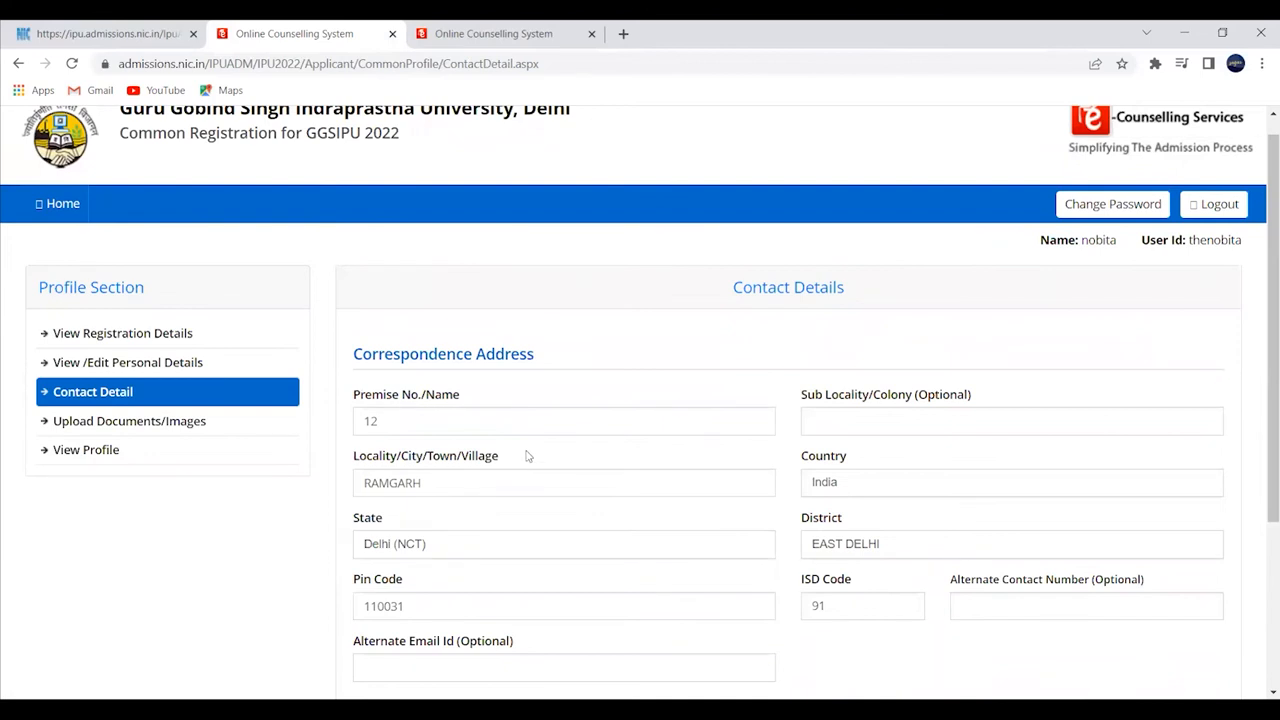
scroll(534, 437, down, 2)
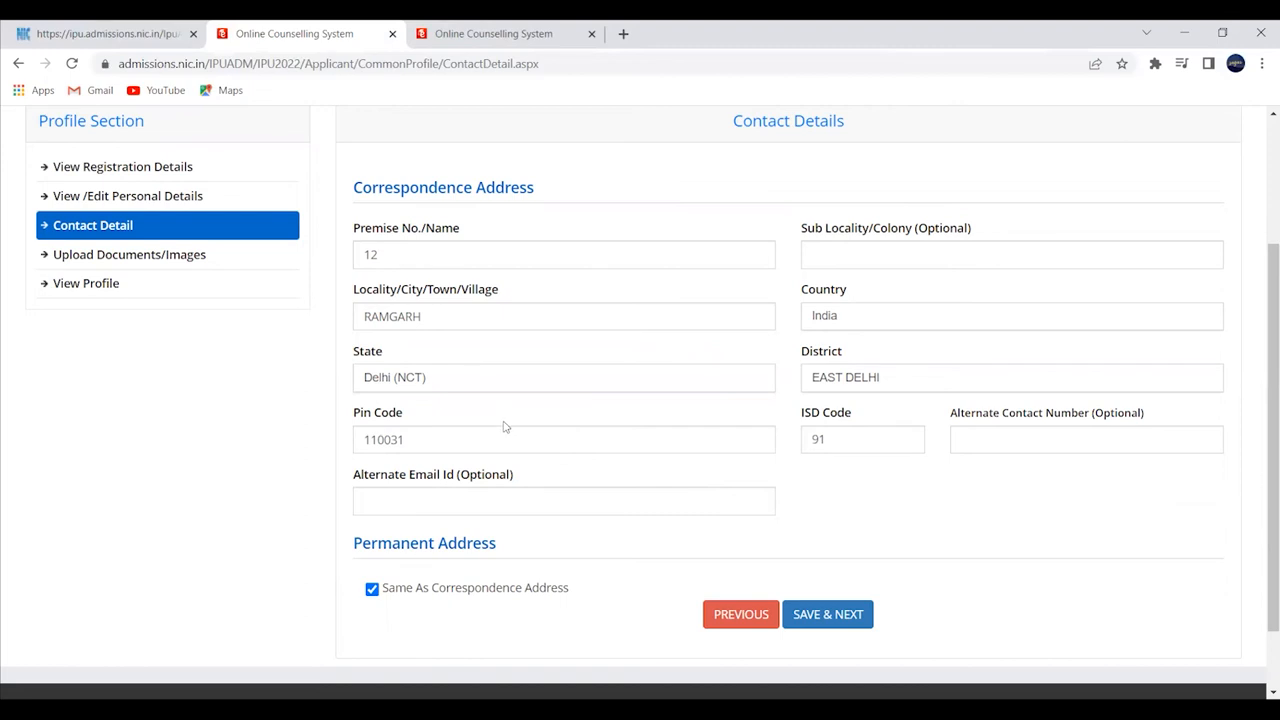
click(810, 622)
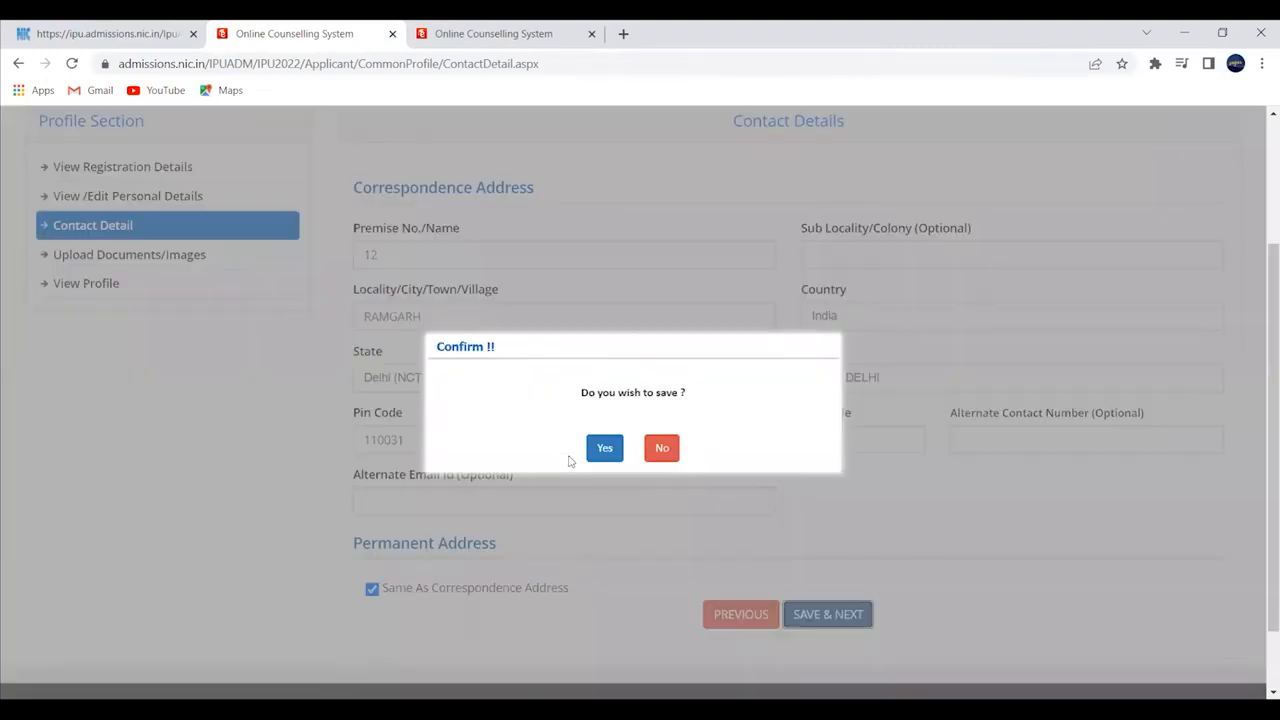
click(590, 450)
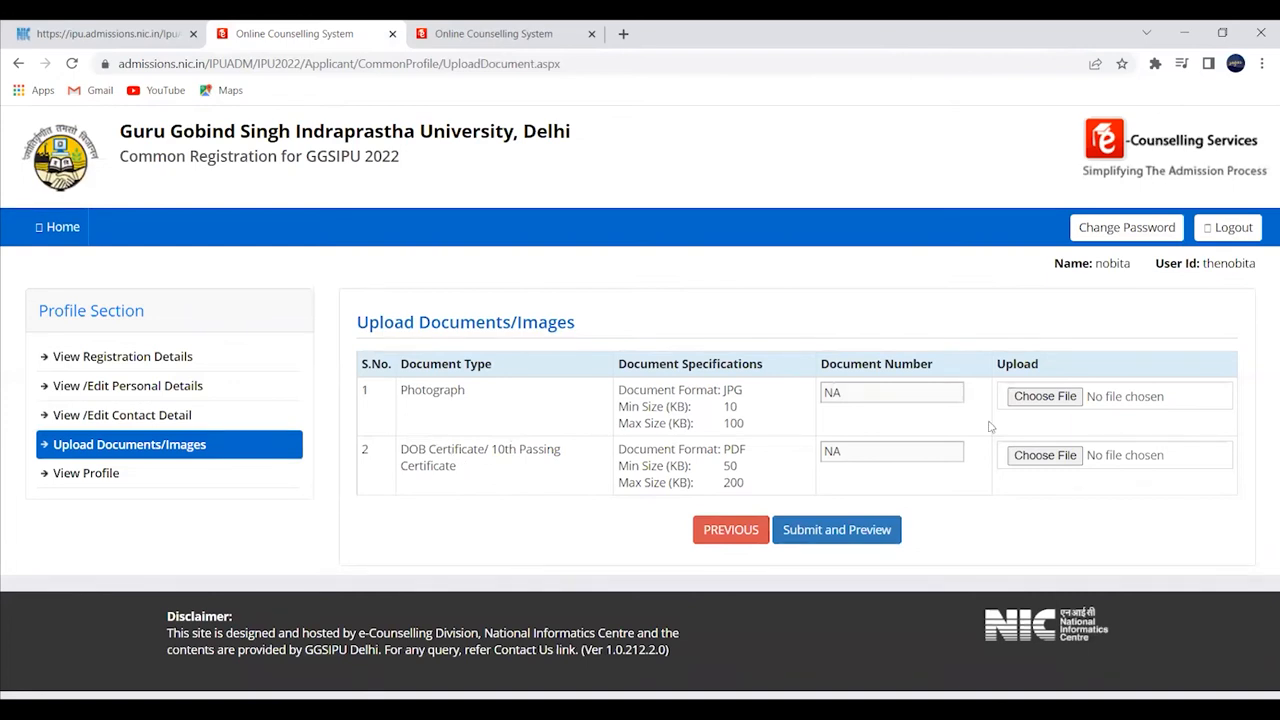
- Upload nobita.jpg as the photograph
click(1044, 396)
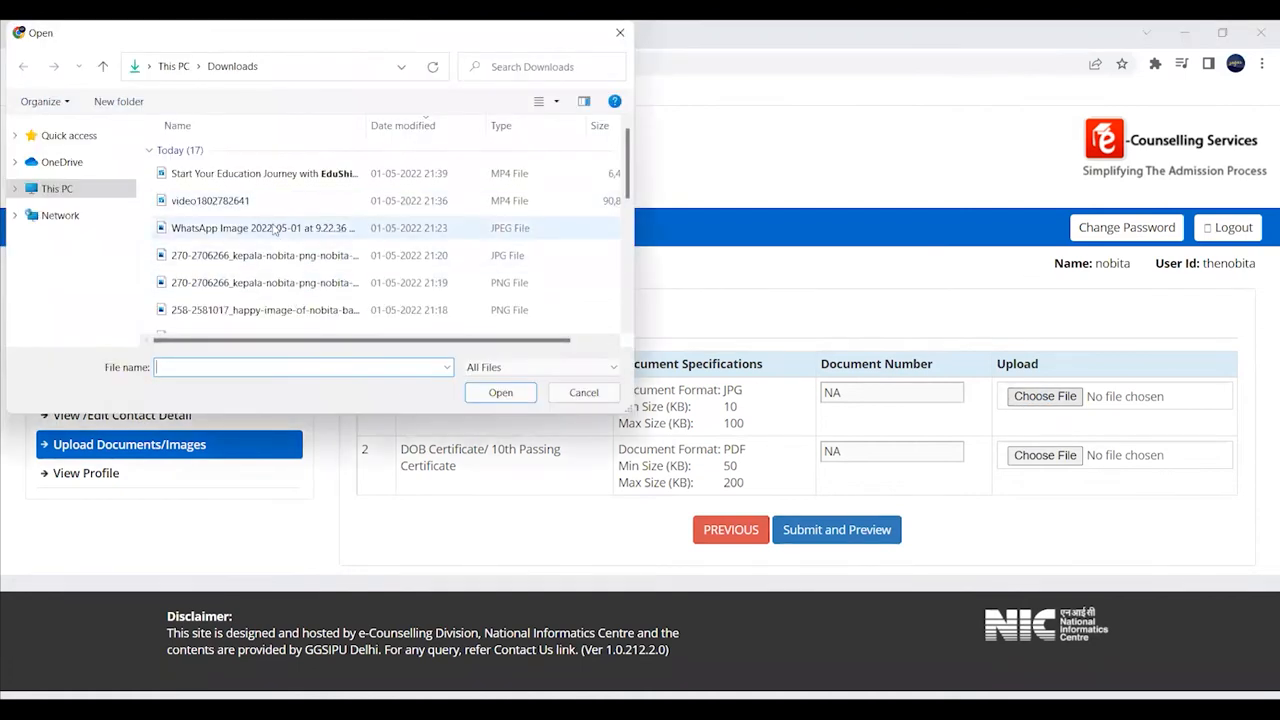
scroll(275, 229, down, 1)
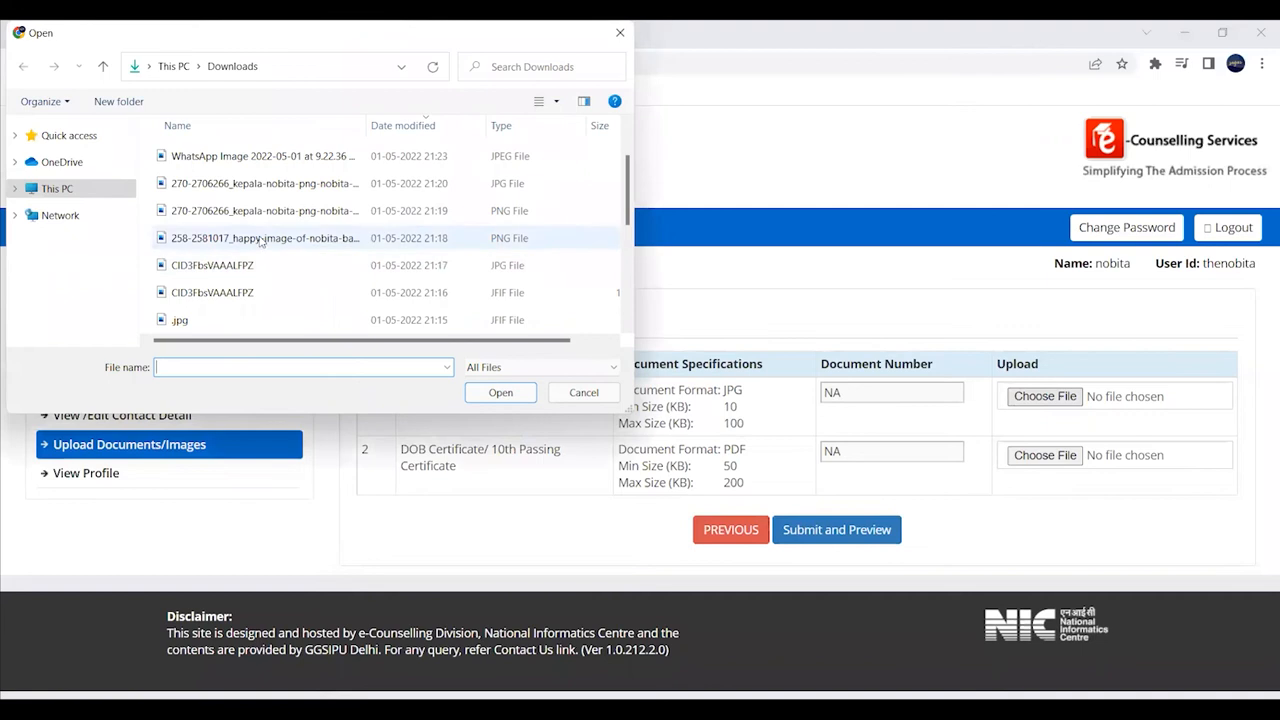
scroll(260, 238, down, 3)
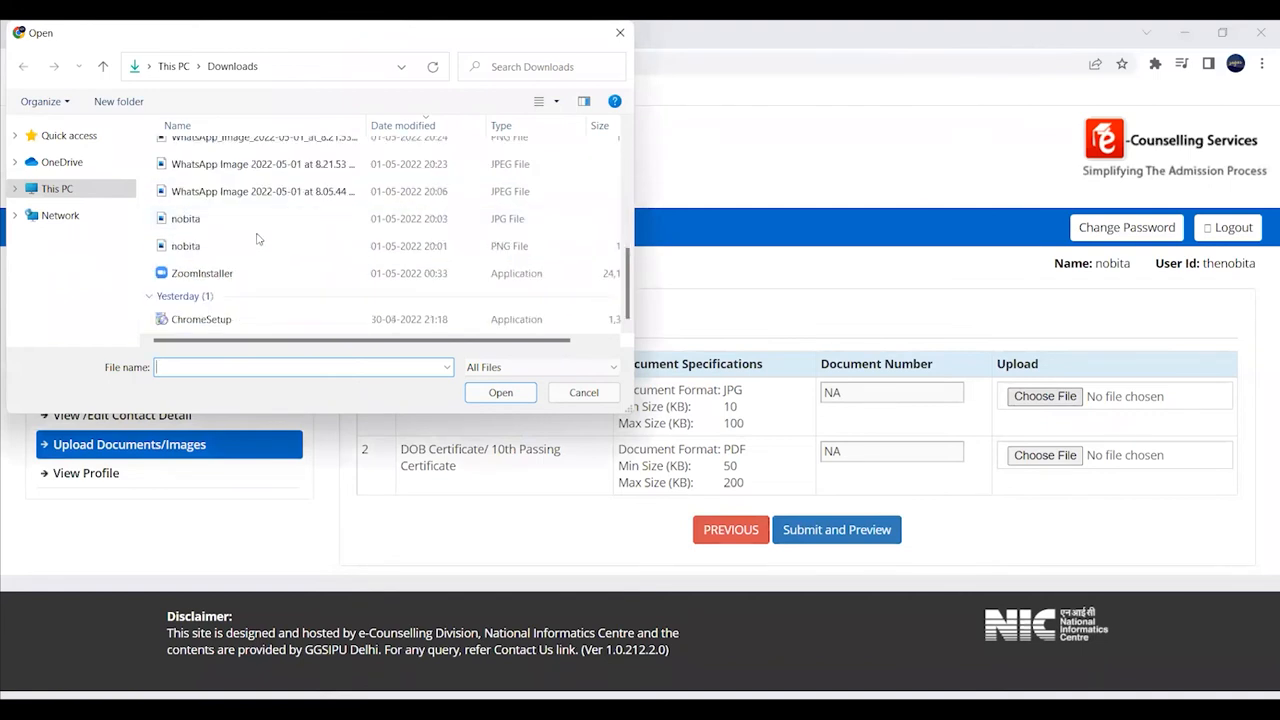
click(250, 218)
click(500, 393)
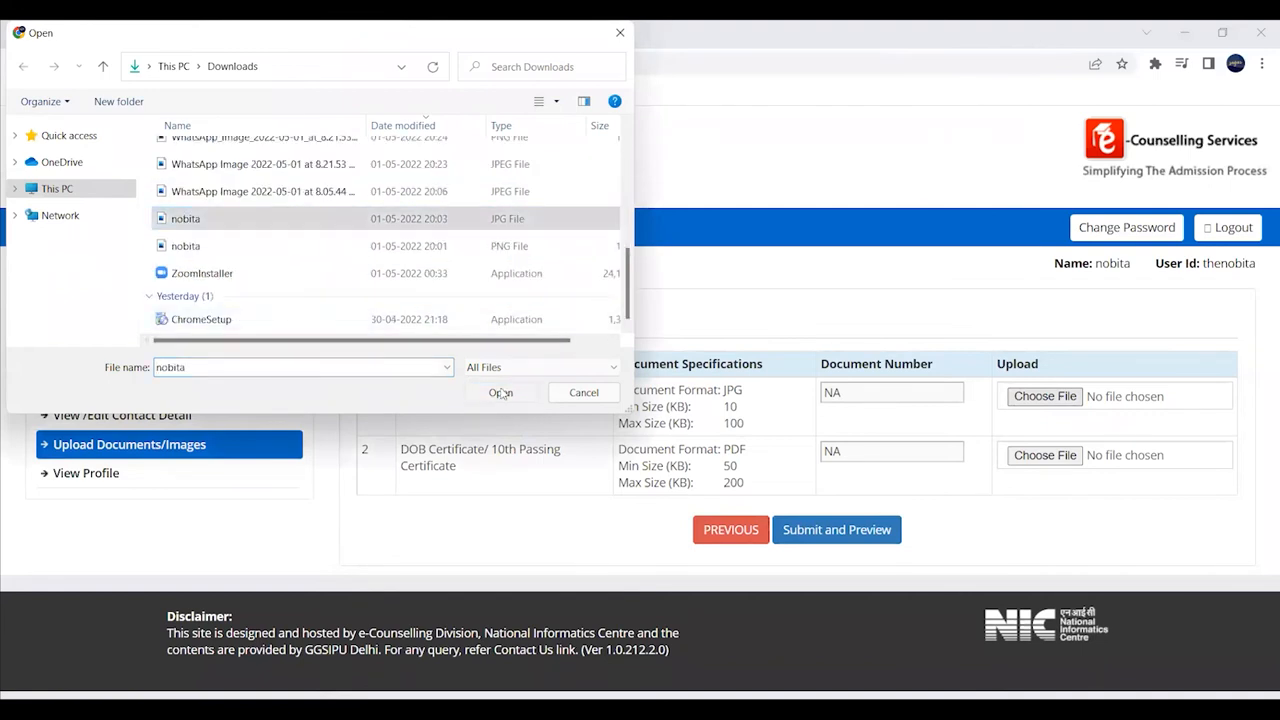
- Attach a DOB certificate file, clear the invalid-PDF warning, and submit the uploads for preview
scroll(916, 432, down, 1)
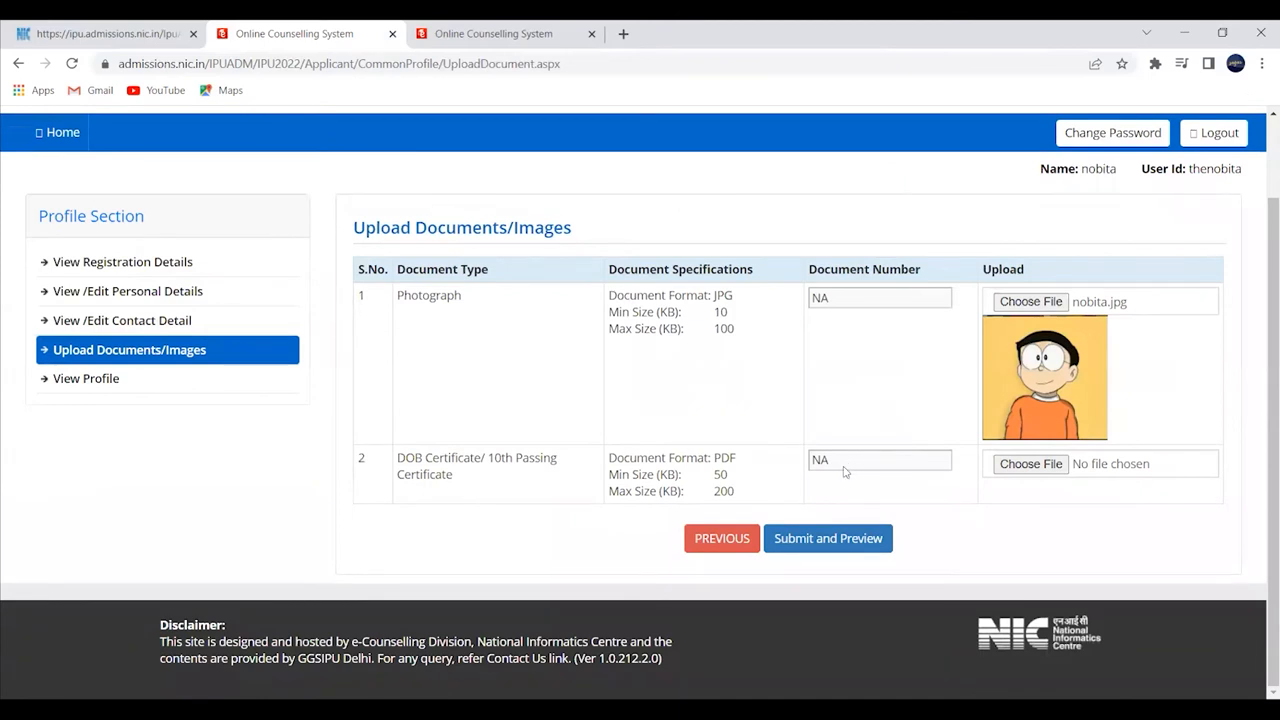
click(1028, 470)
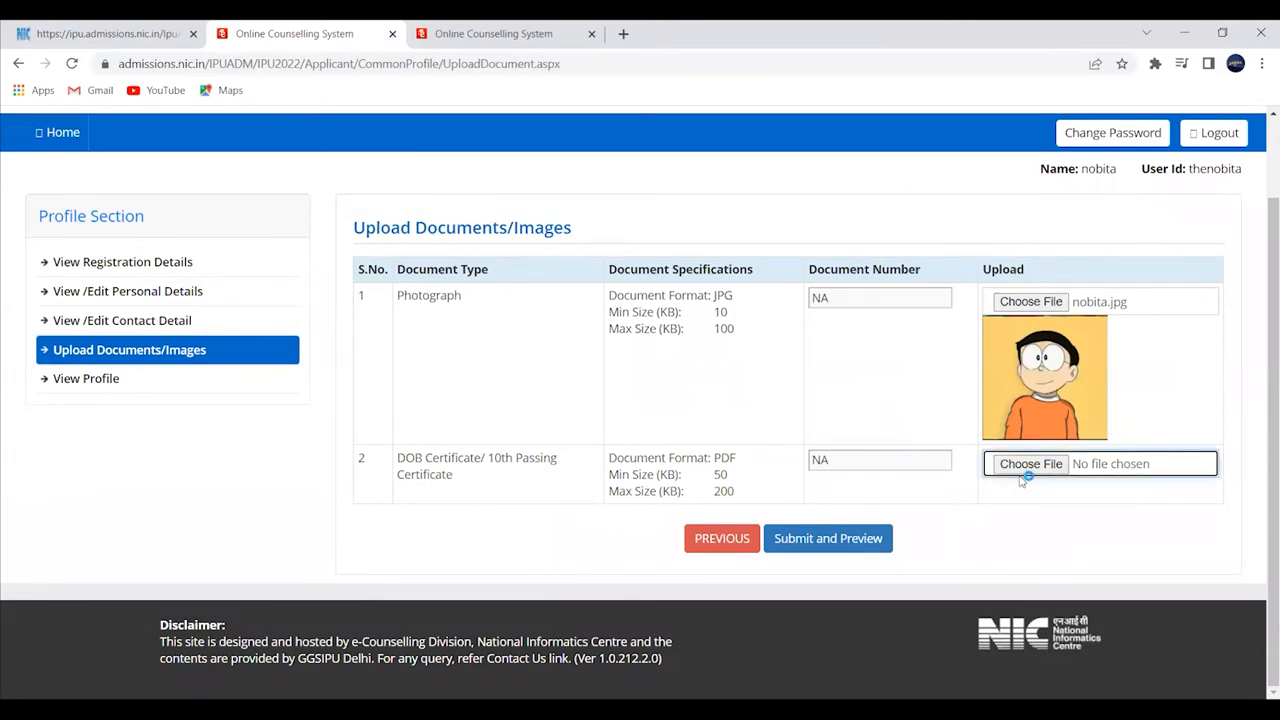
scroll(310, 252, down, 4)
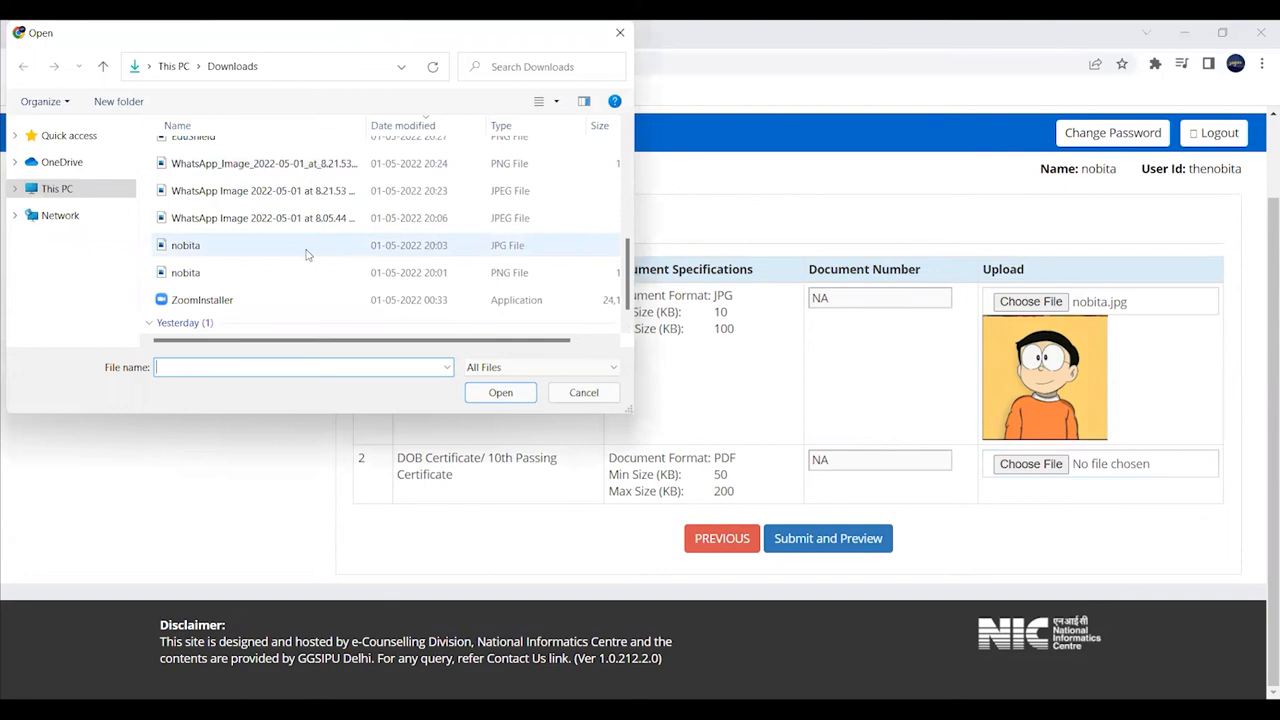
click(310, 249)
click(515, 394)
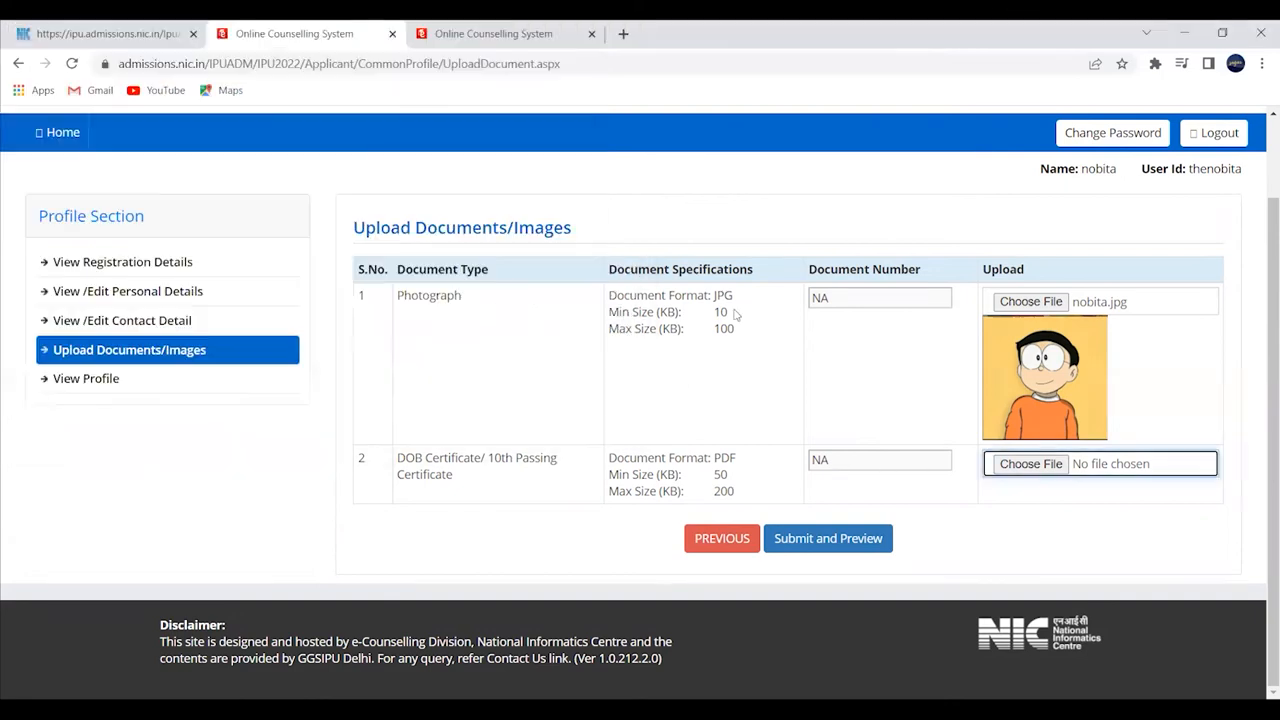
click(788, 157)
click(1012, 468)
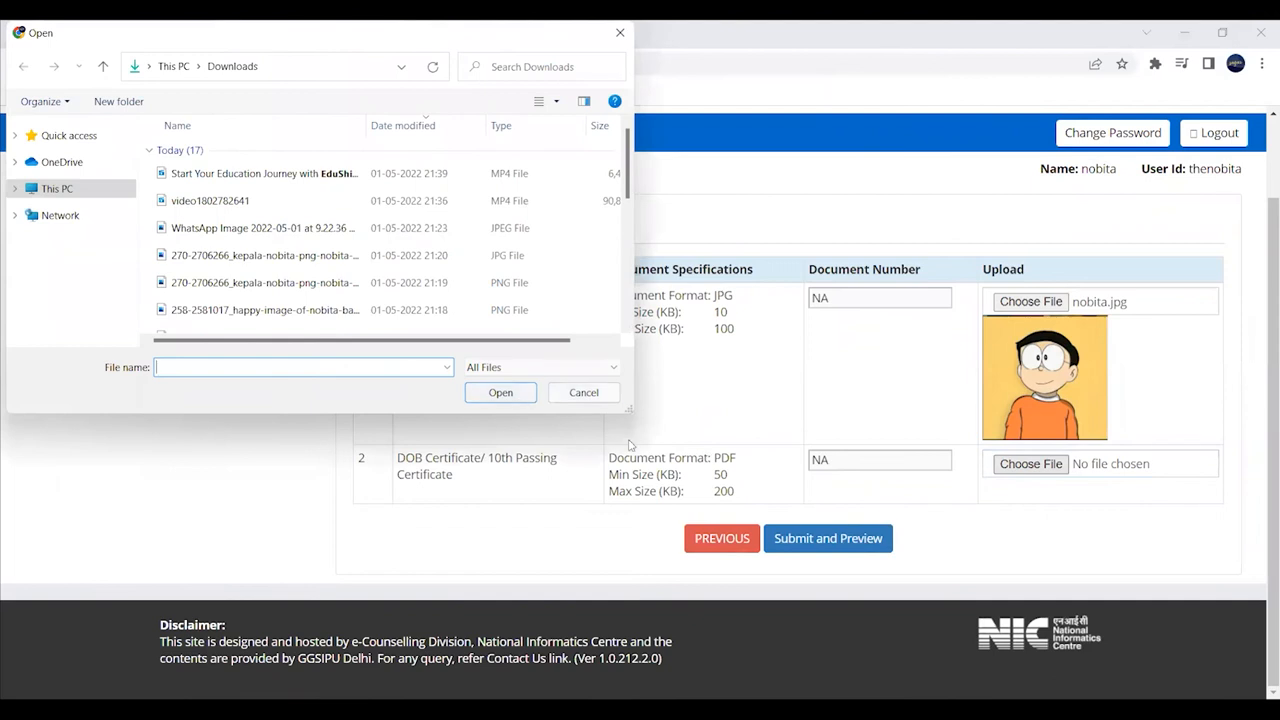
click(584, 392)
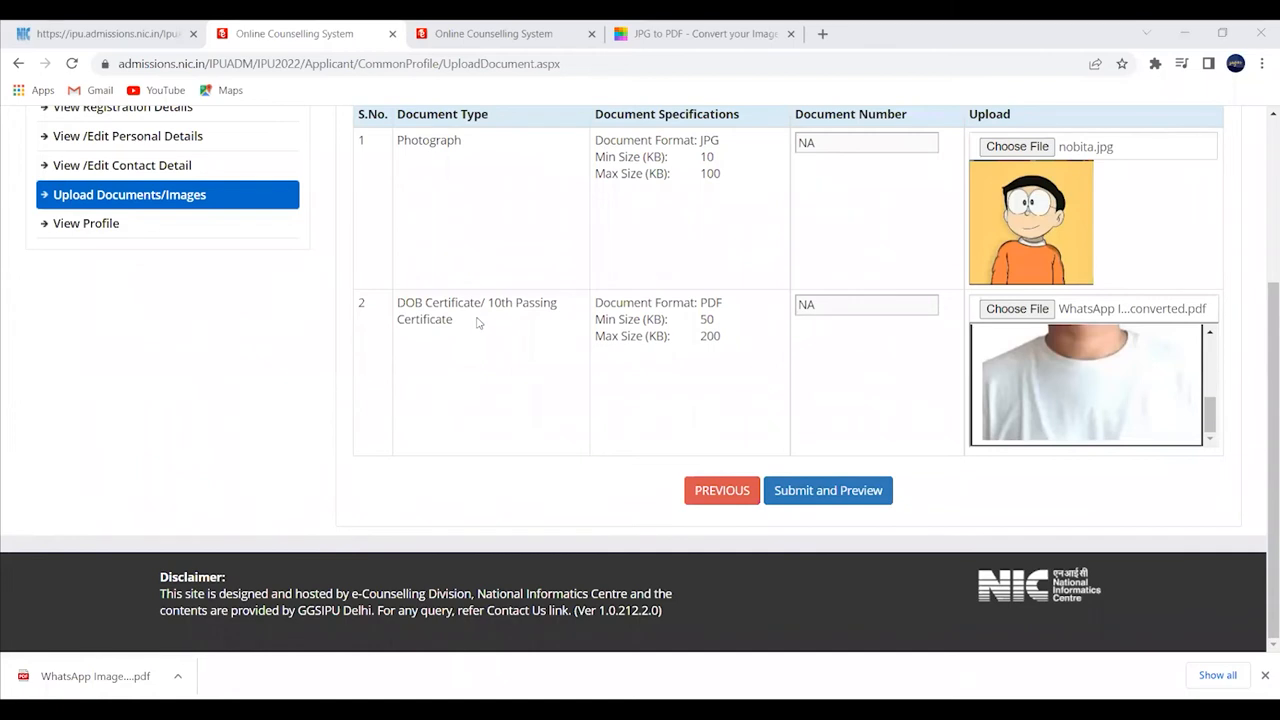
click(838, 490)
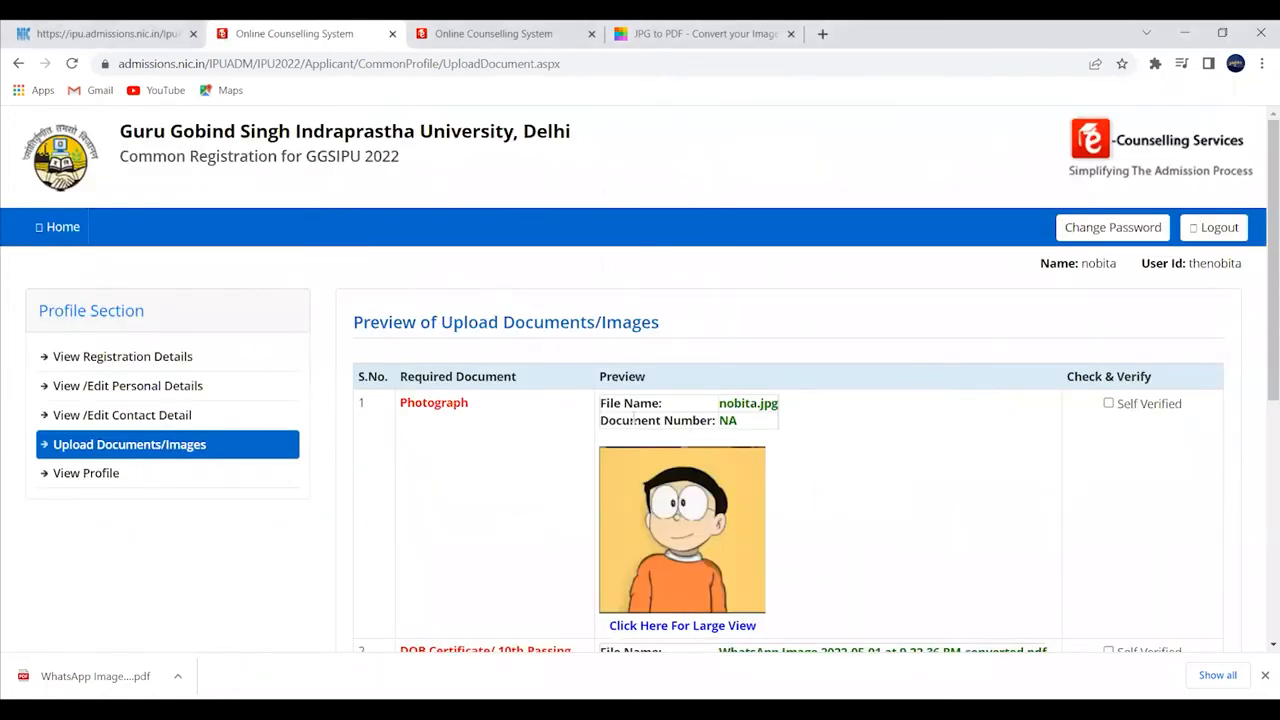
- Mark the photograph and DOB certificate as Self Verified, then save and confirm
scroll(1095, 415, down, 1)
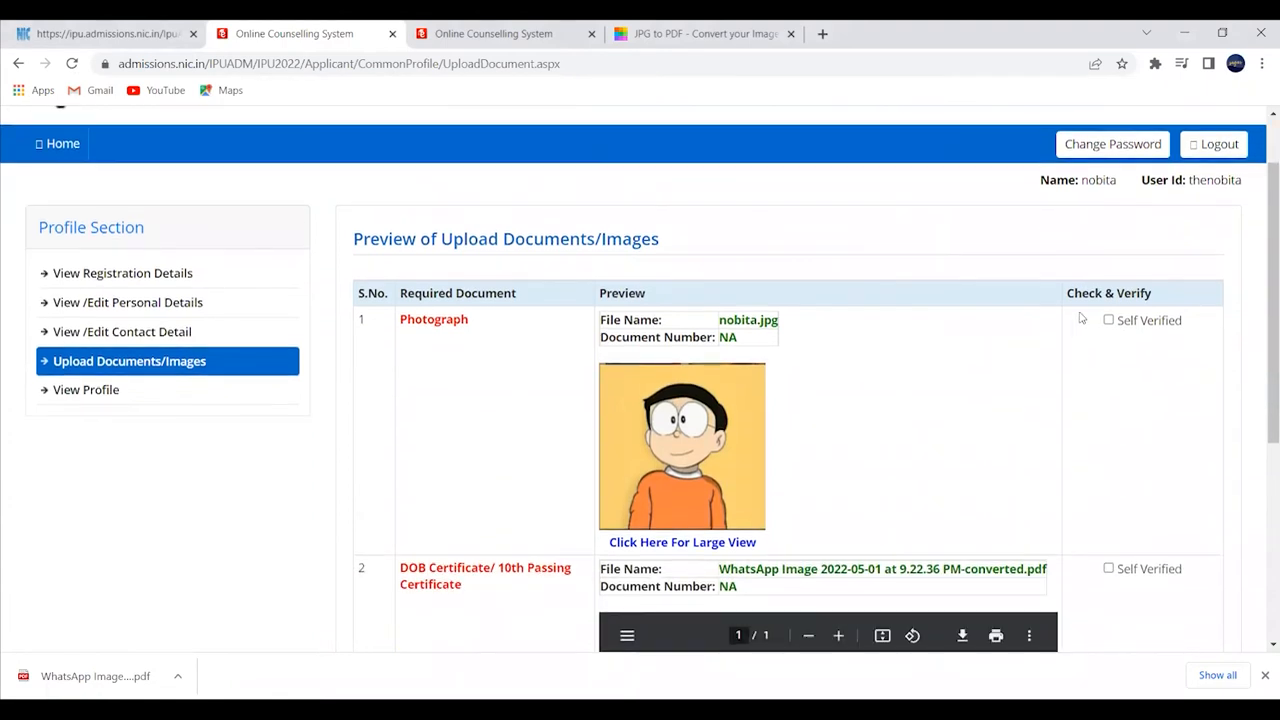
click(1108, 320)
click(1109, 568)
scroll(1143, 572, down, 4)
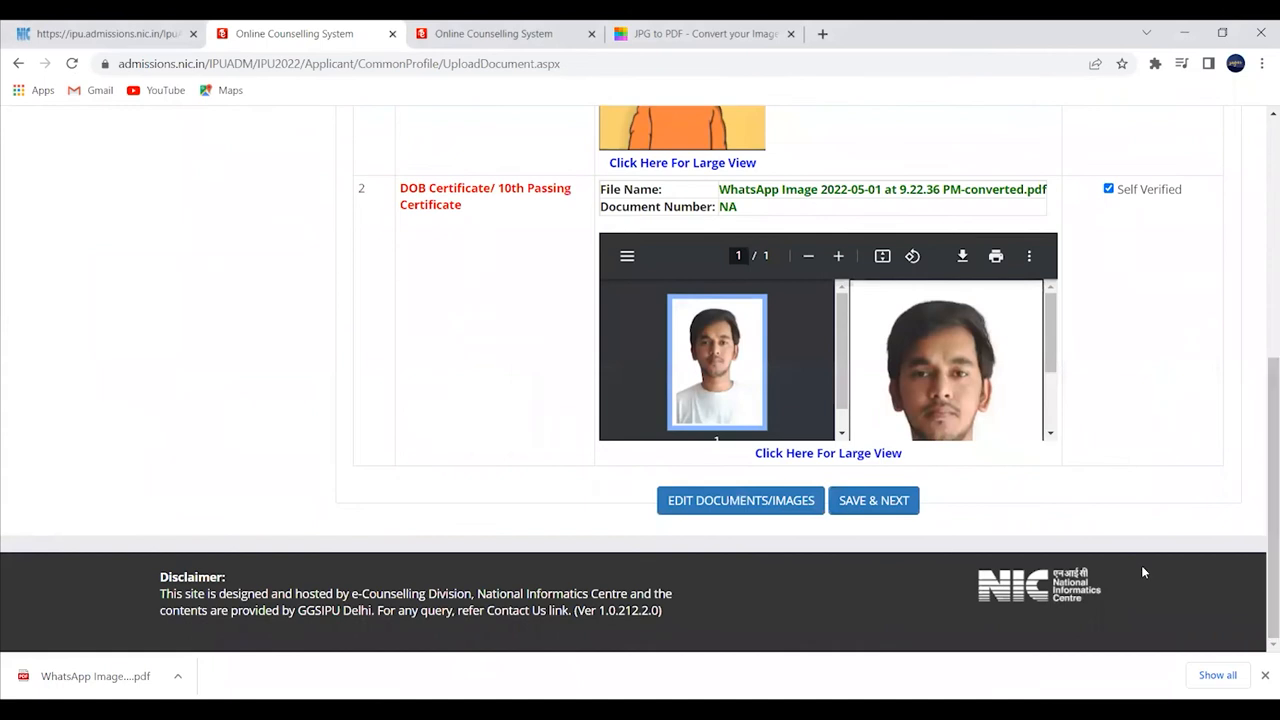
click(851, 500)
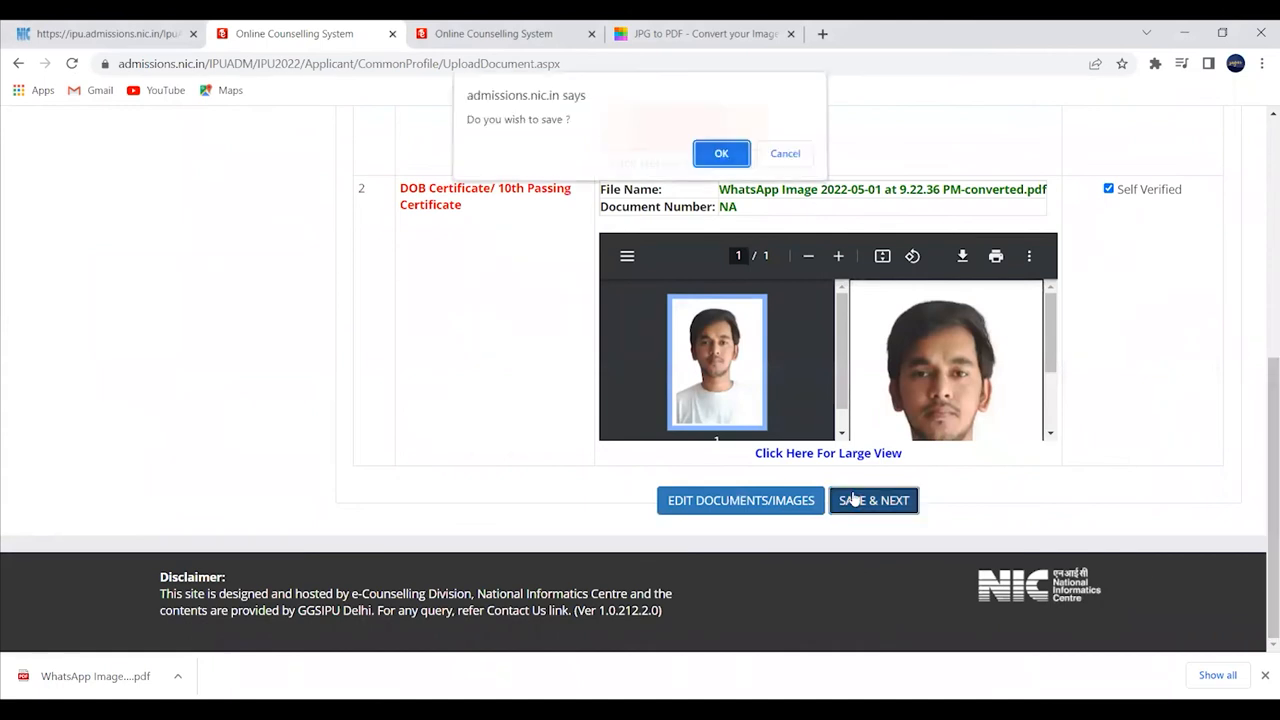
click(726, 155)
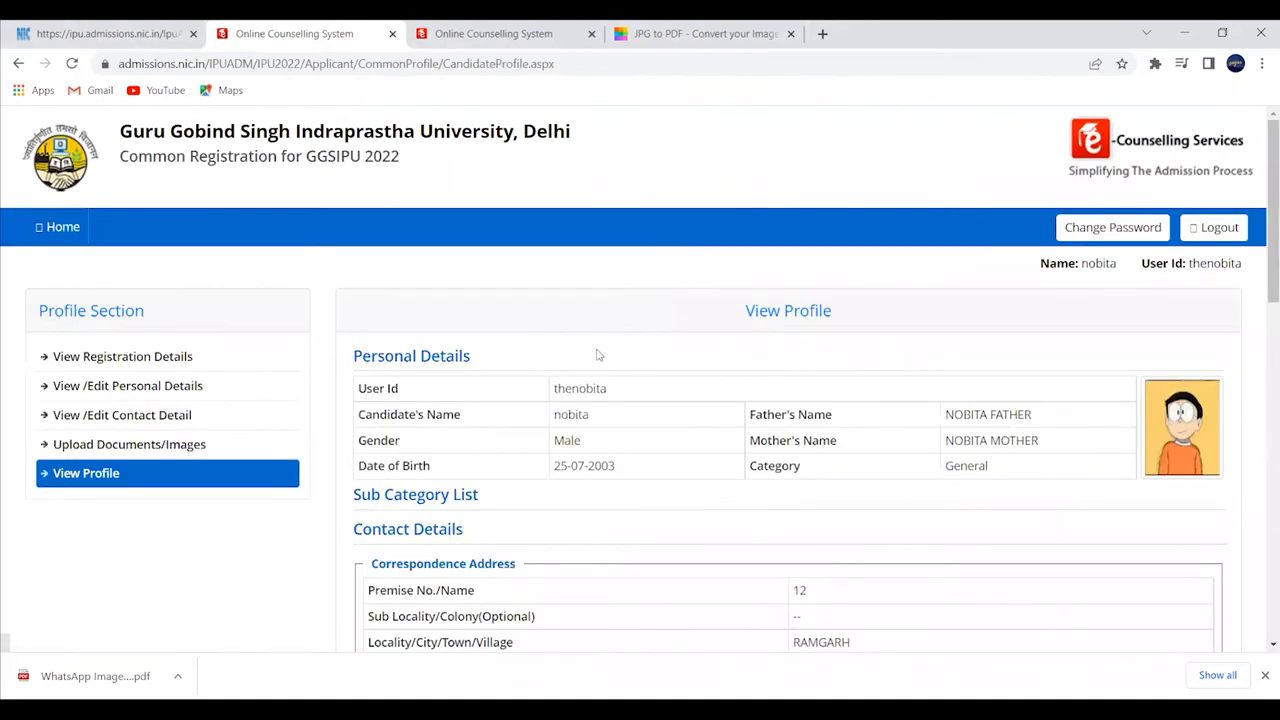
- Scroll through the View Profile page to review the personal, contact, registration and document details
scroll(600, 352, down, 2)
scroll(600, 330, down, 1)
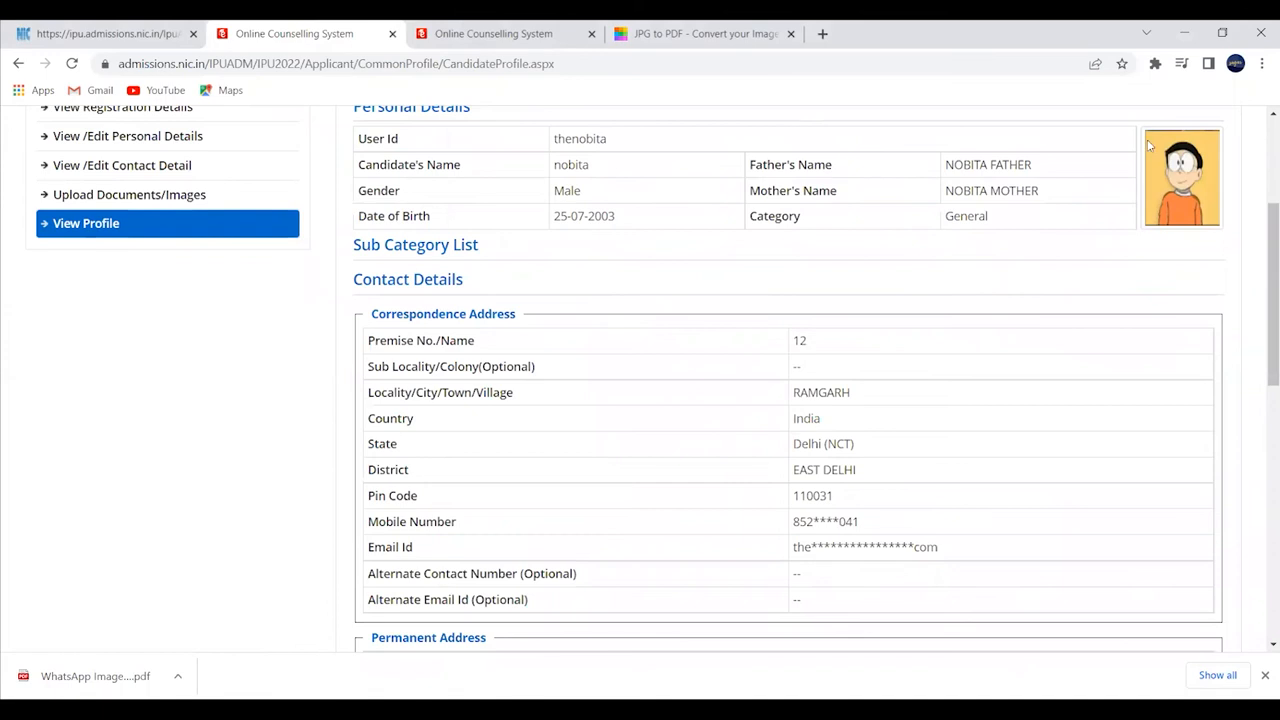
scroll(778, 352, down, 3)
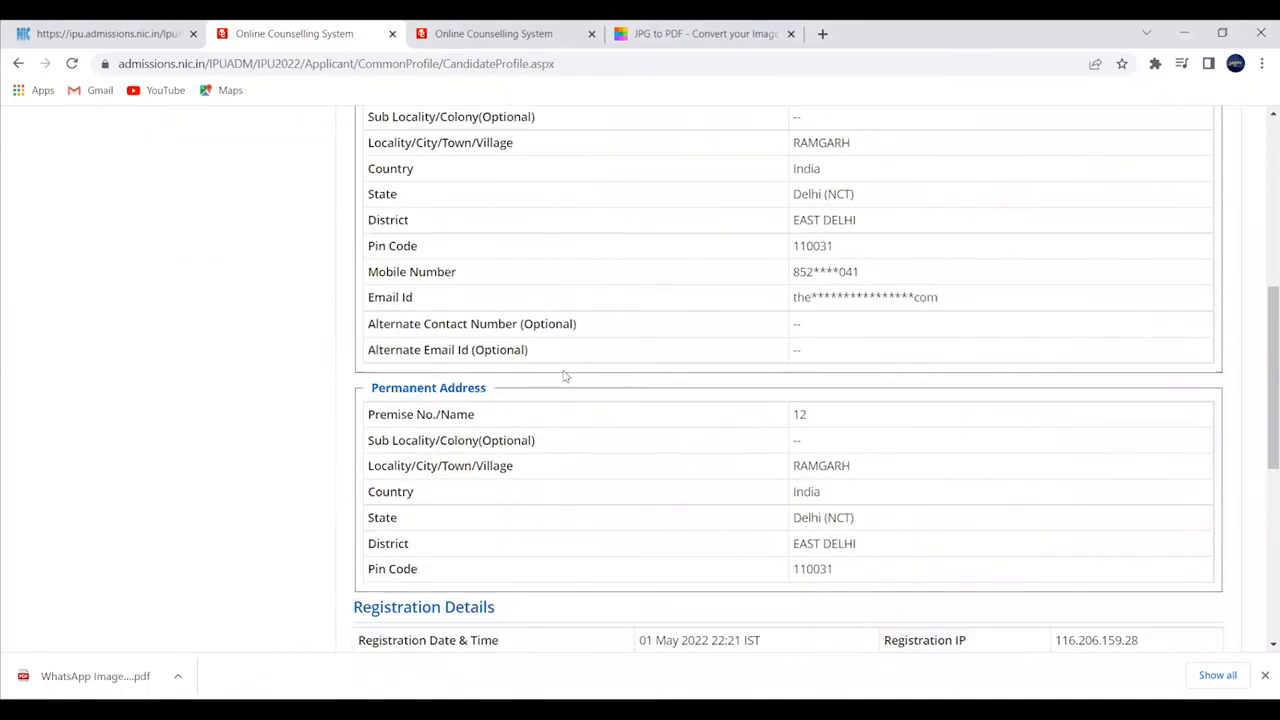
scroll(534, 397, down, 2)
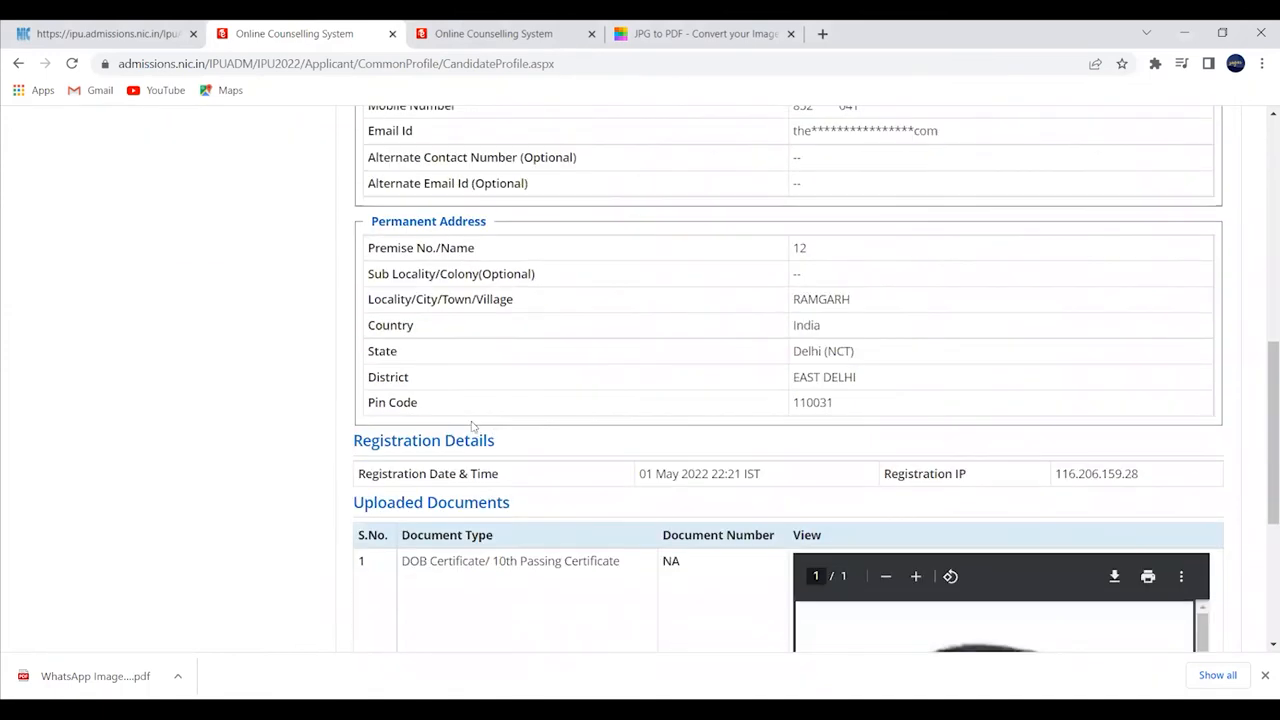
scroll(474, 415, down, 4)
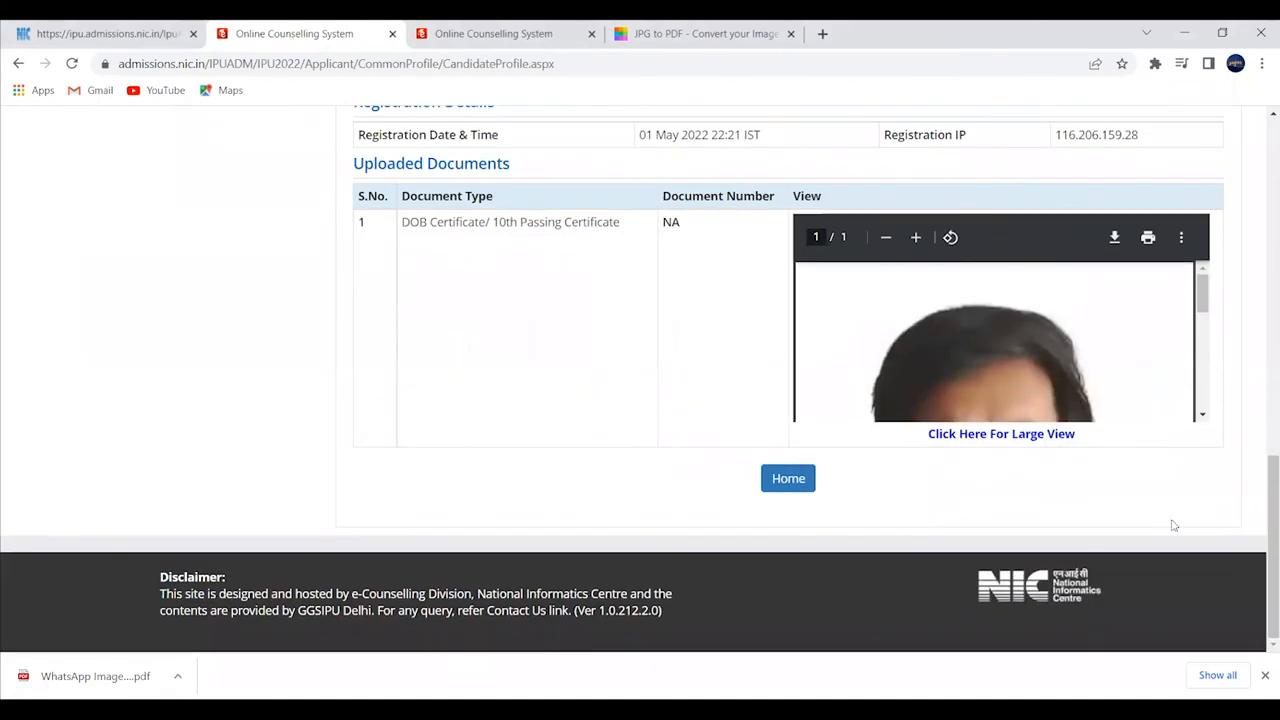
scroll(1146, 337, down, 5)
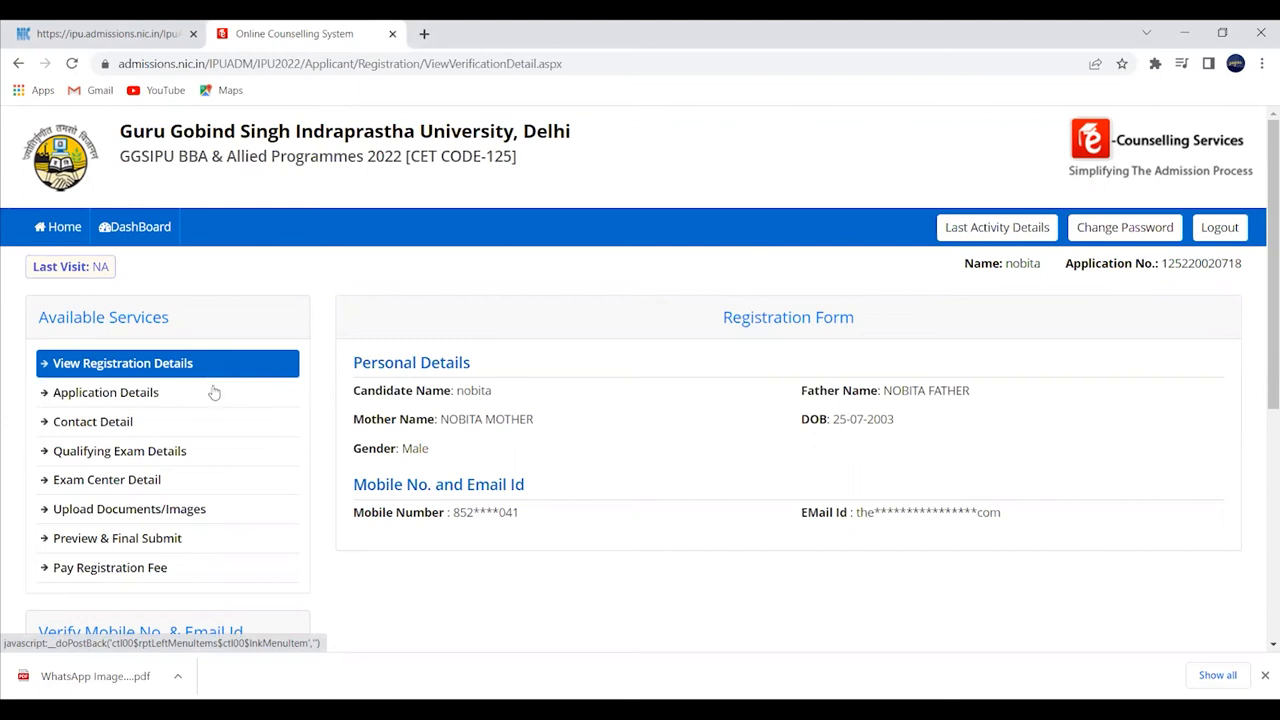
- In Application Details, set the region to Delhi (NCT) and the religion to HINDUISM
click(214, 393)
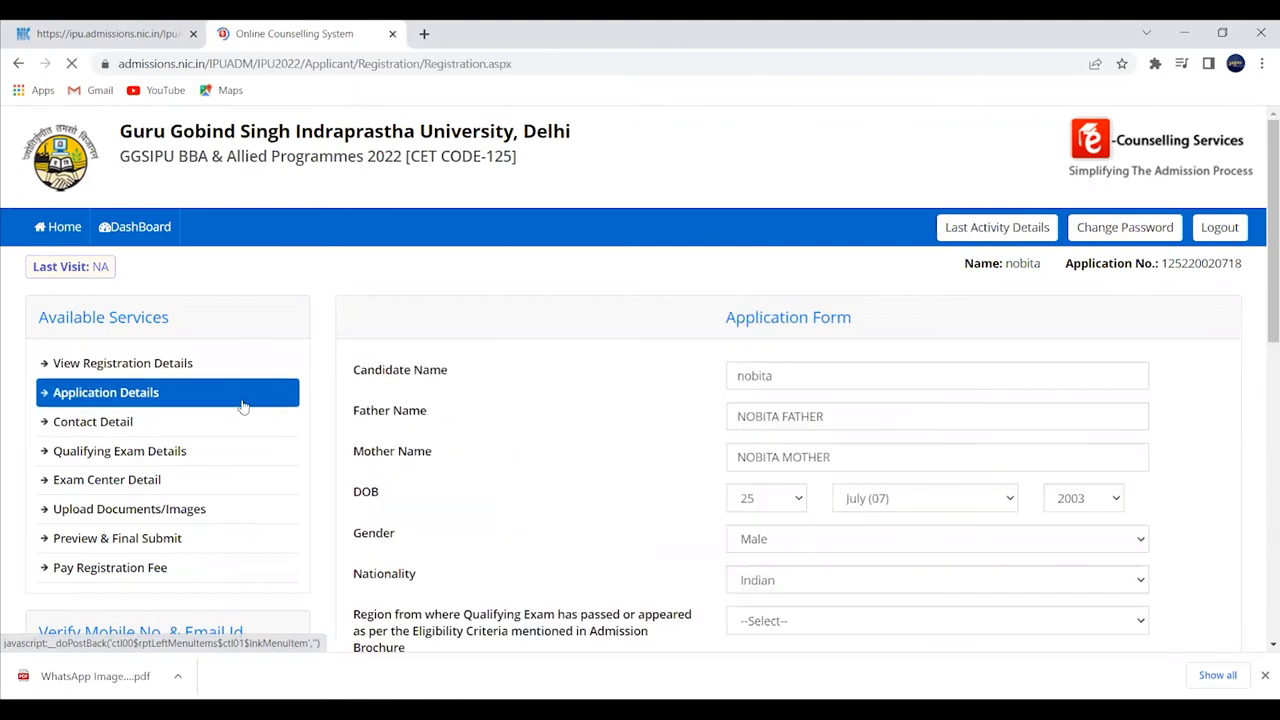
scroll(757, 434, down, 1)
scroll(757, 434, down, 2)
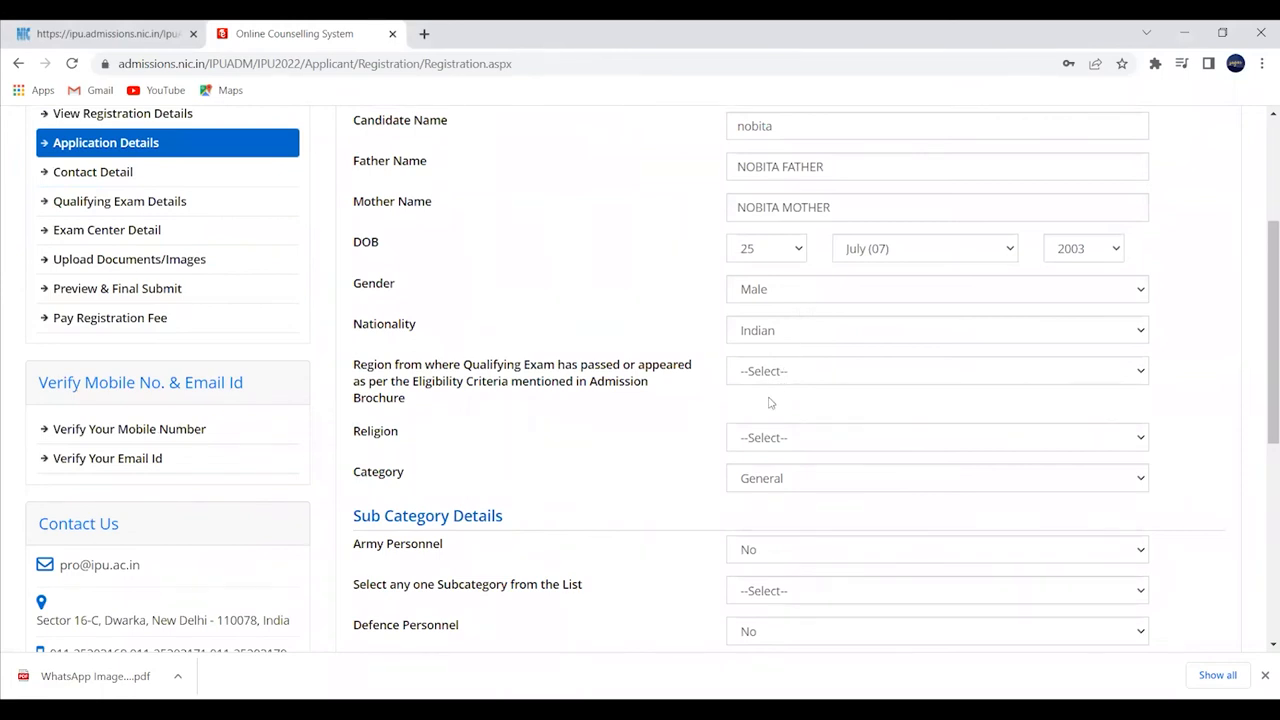
click(775, 382)
click(770, 410)
click(785, 438)
click(788, 479)
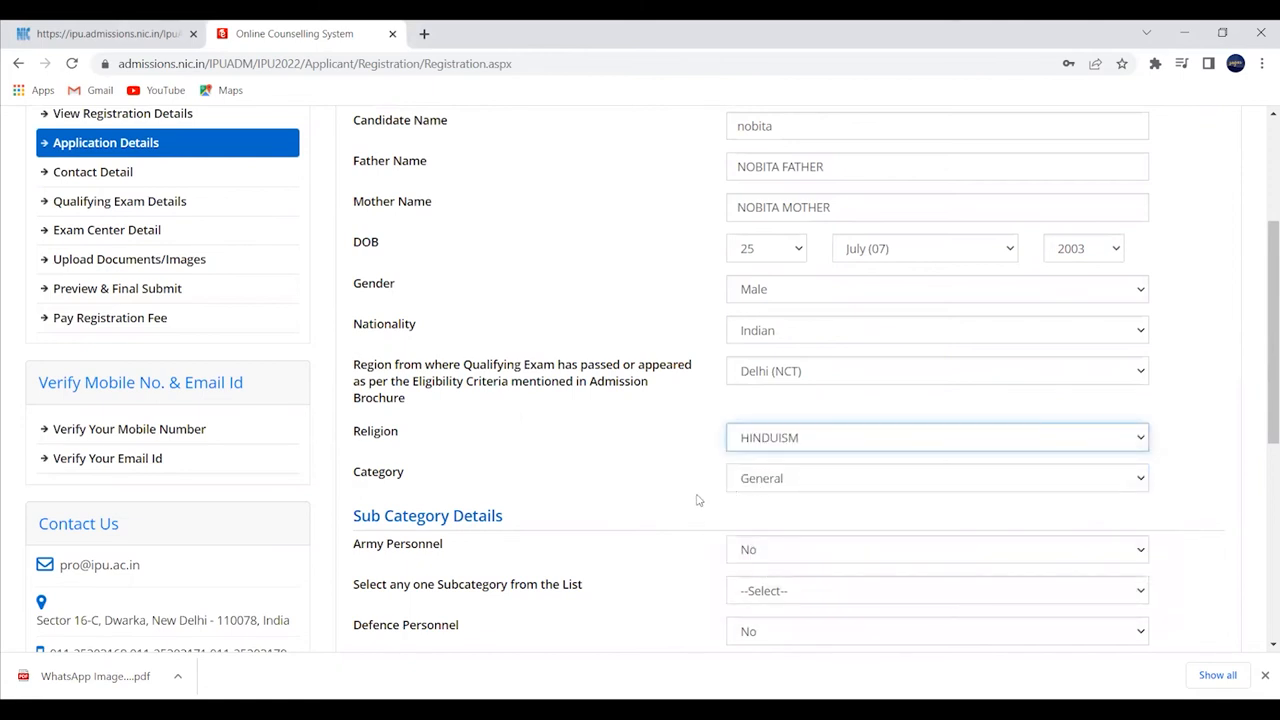
- Set the subcategory to Not Applicable and enter identification mark 'MOLE ON LEFT HAND'
scroll(690, 492, down, 1)
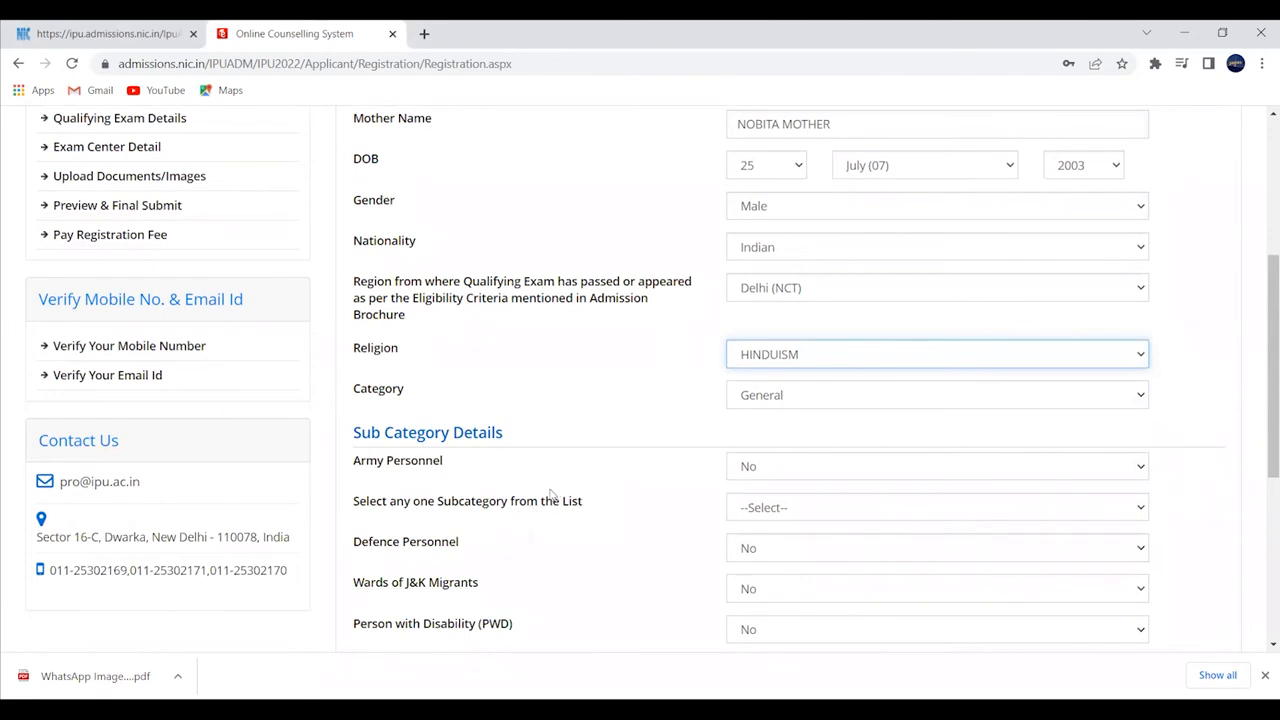
scroll(552, 490, down, 2)
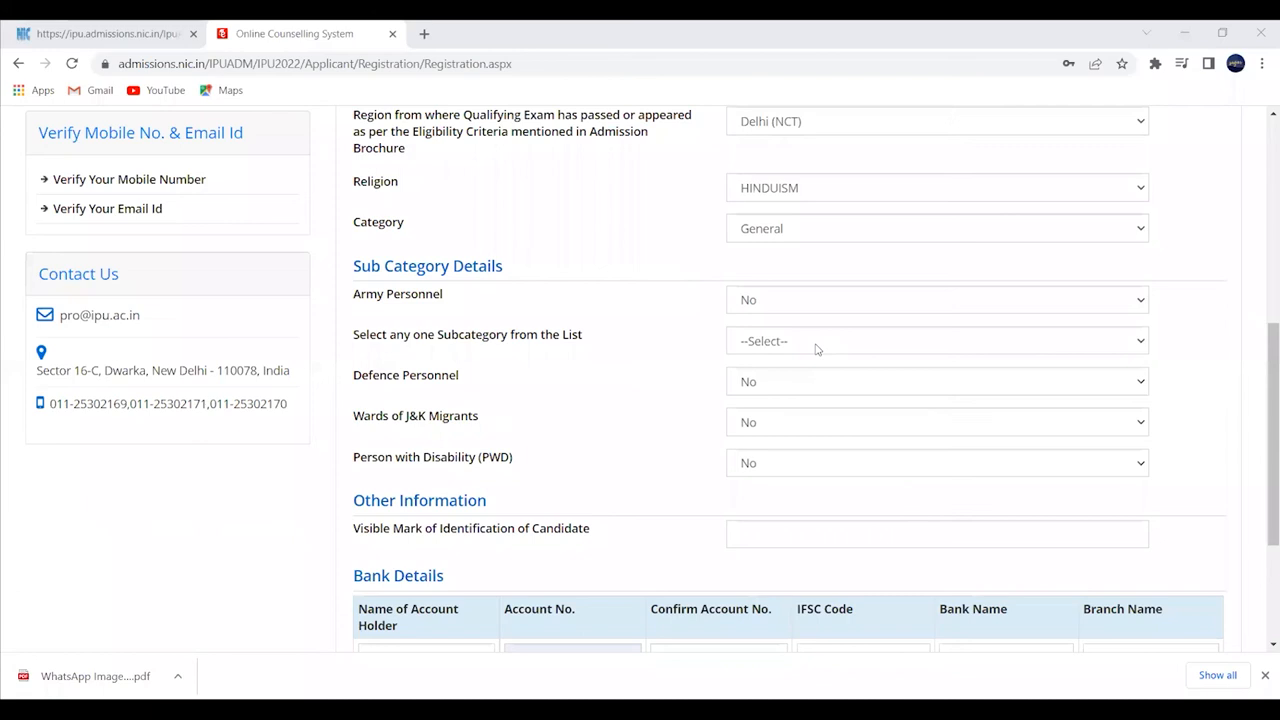
click(817, 345)
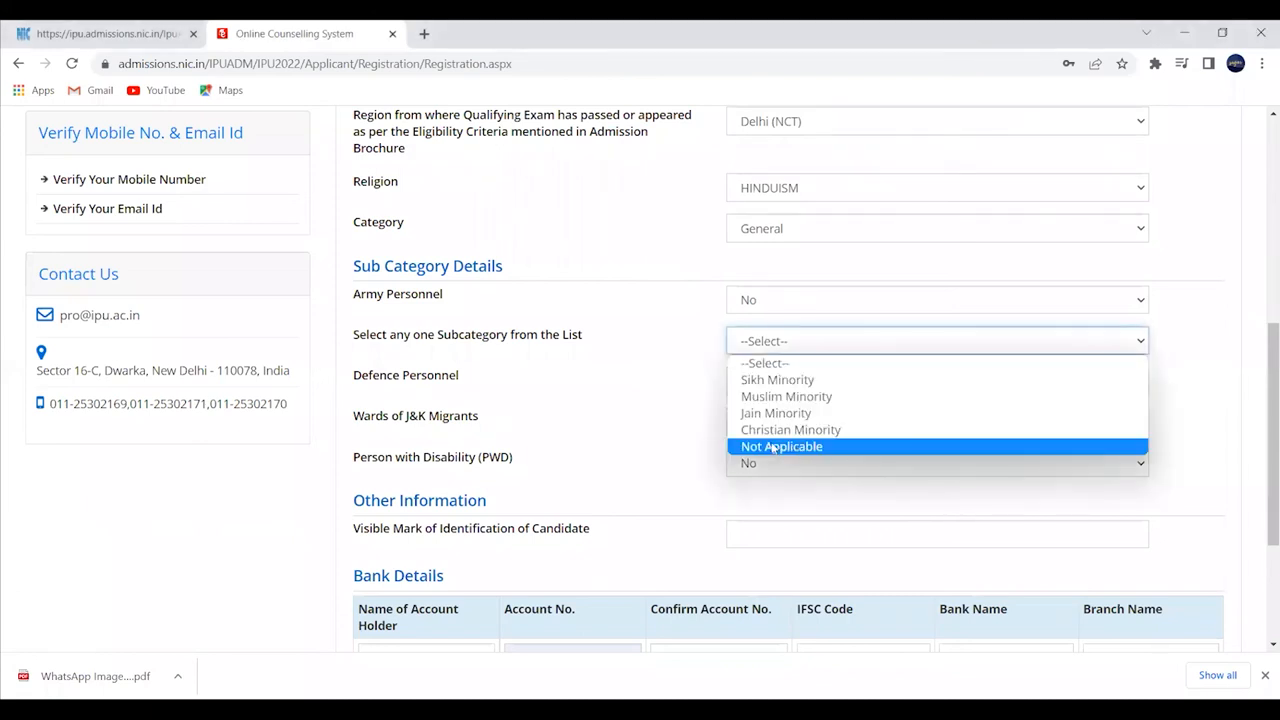
click(798, 447)
scroll(657, 471, down, 1)
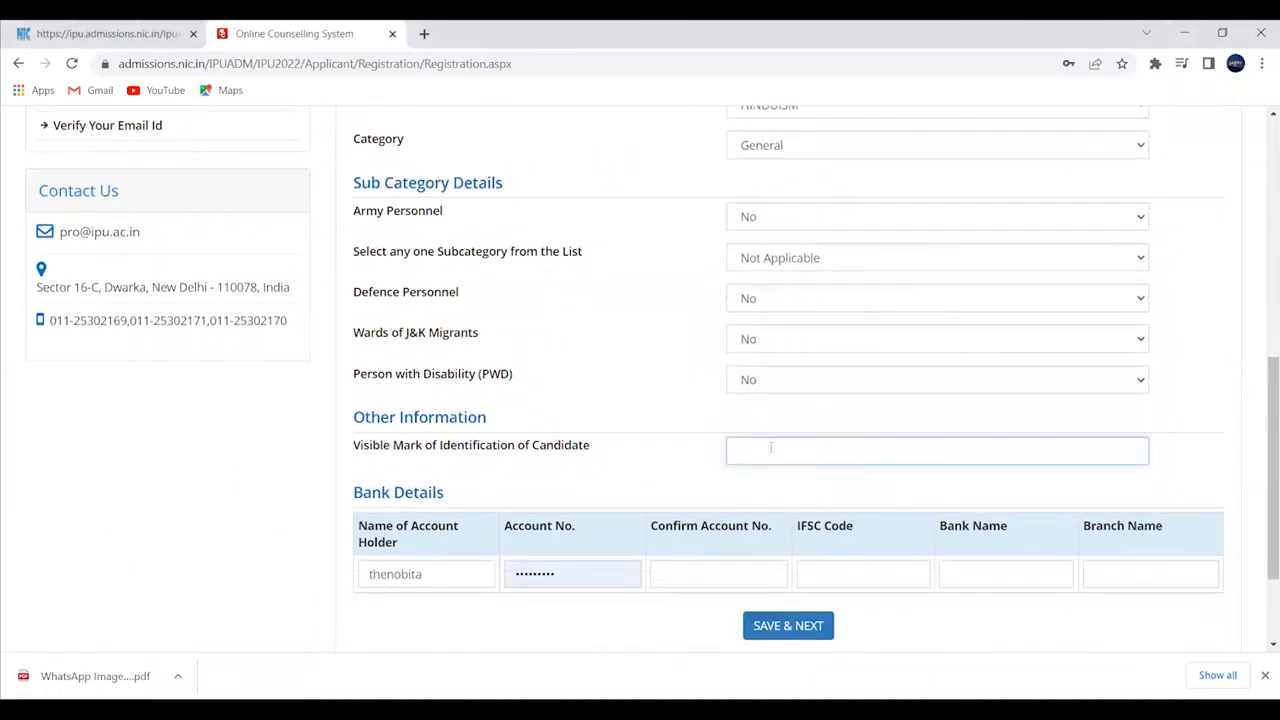
click(1012, 458)
text(MOLE ON LEFT HA)
scroll(605, 545, down, 1)
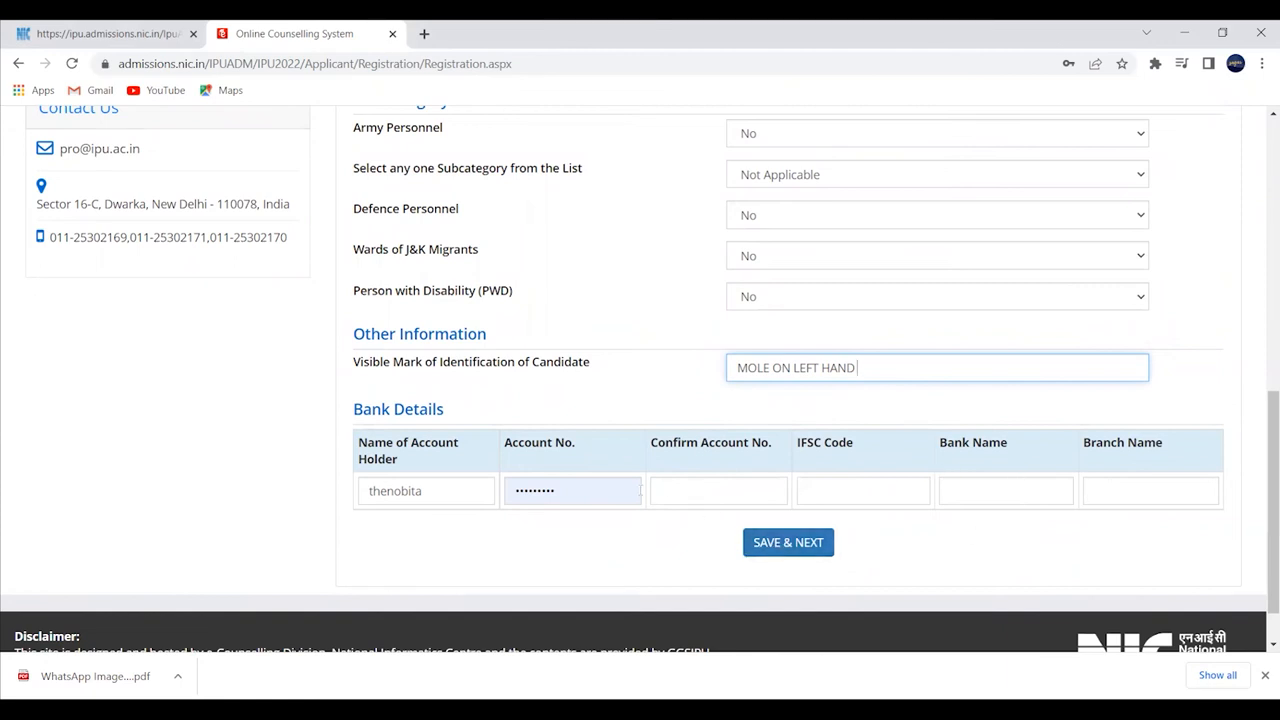
scroll(641, 491, up, 1)
scroll(667, 559, up, 2)
scroll(667, 559, down, 2)
scroll(667, 559, up, 2)
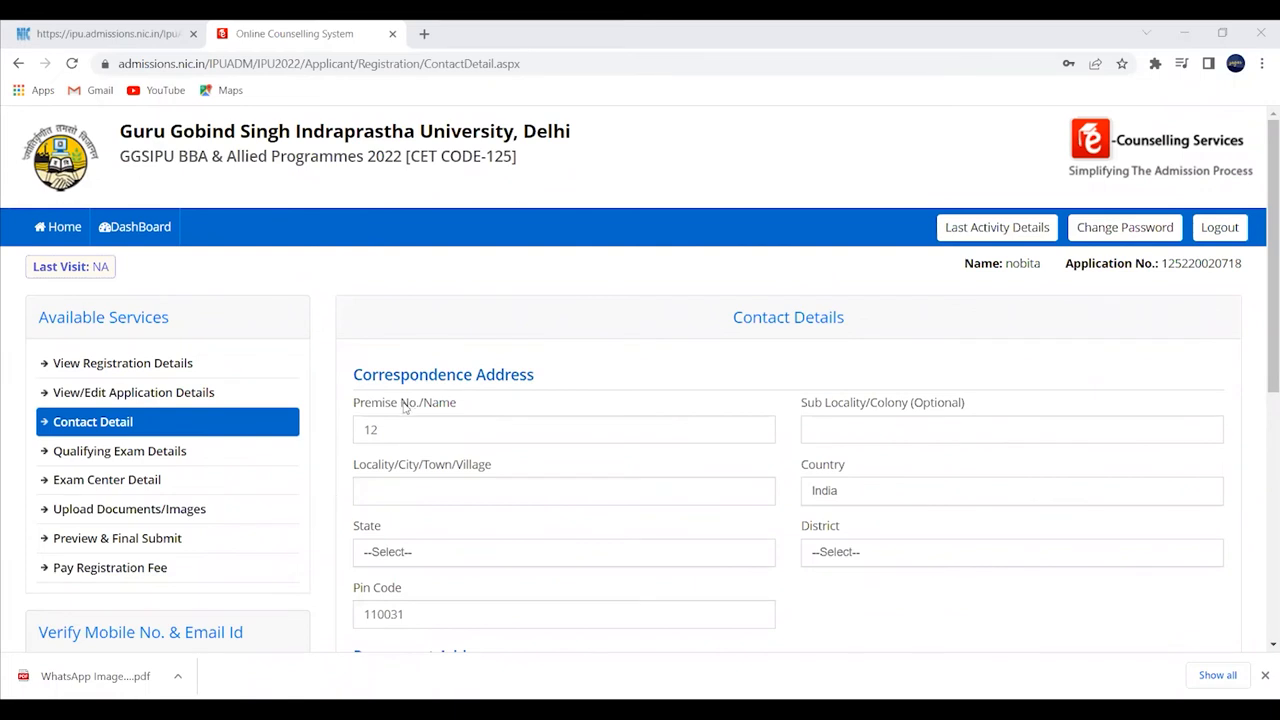
- Fill the correspondence address with locality 'RAGAHRH', state Delhi (NCT) and district EAST DELHI
scroll(408, 405, down, 2)
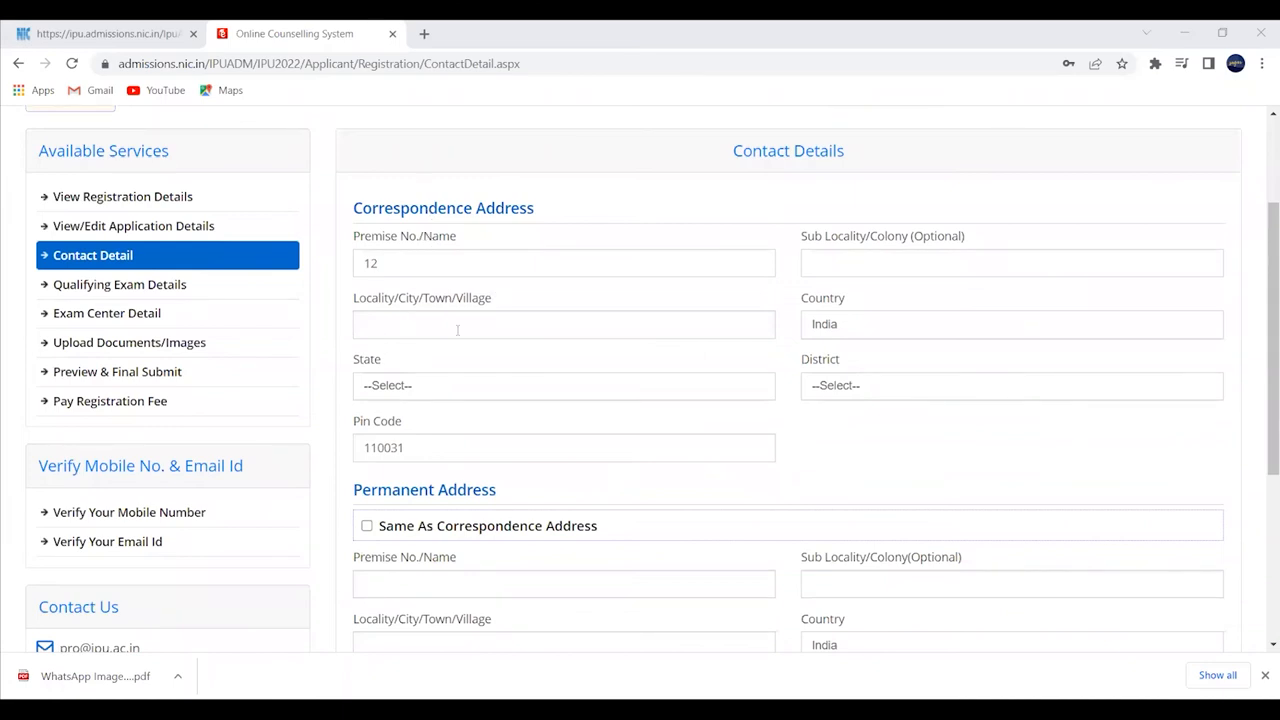
click(491, 313)
text(RAGAH)
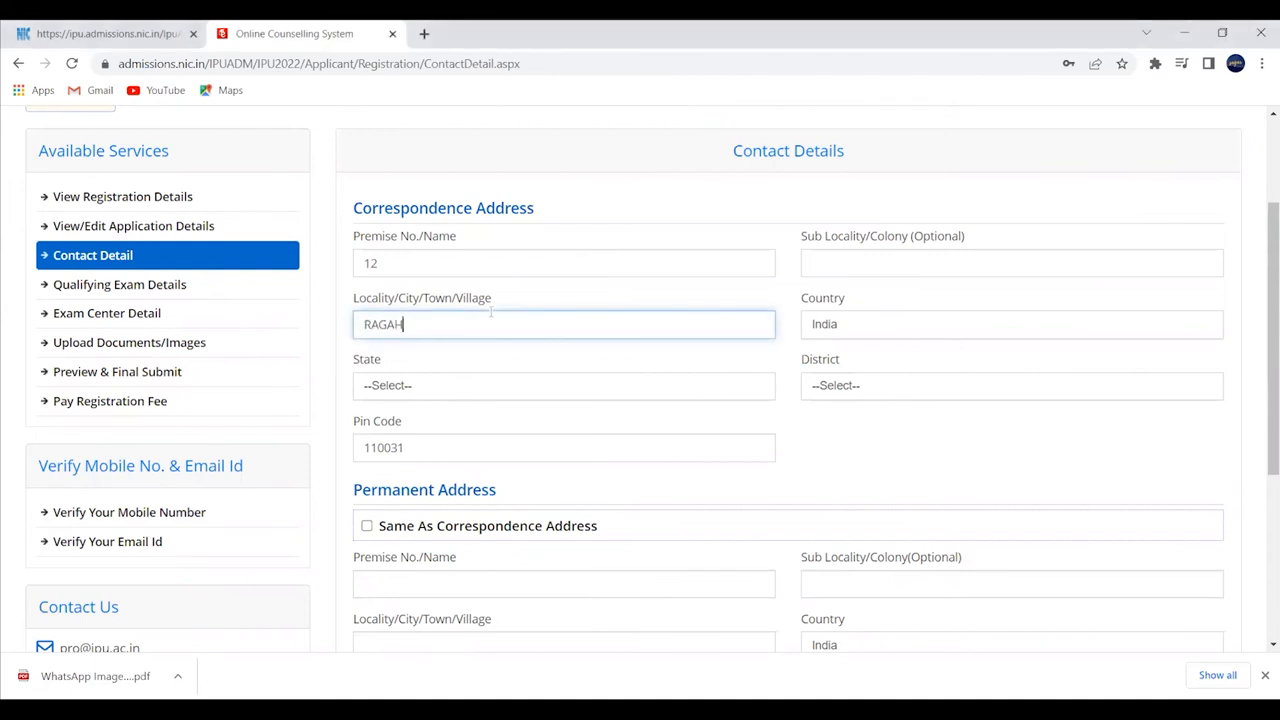
text(RH)
click(494, 395)
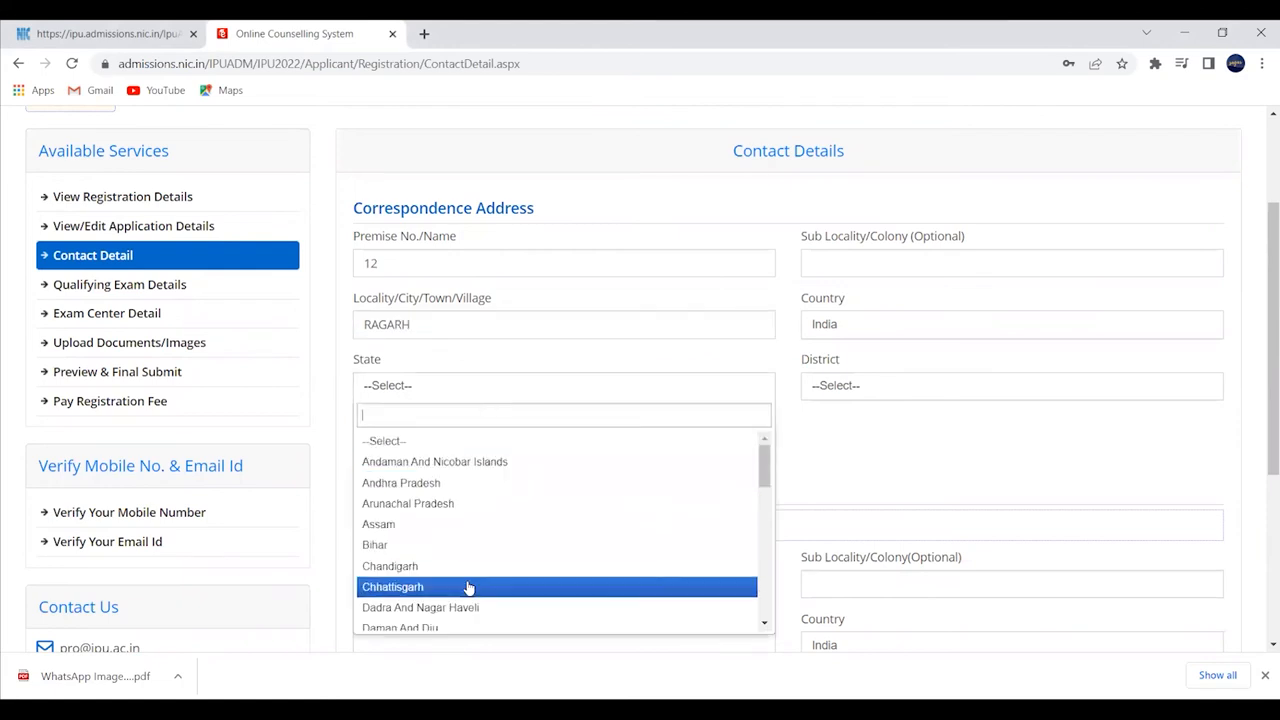
scroll(462, 575, down, 2)
click(436, 527)
click(846, 393)
click(828, 484)
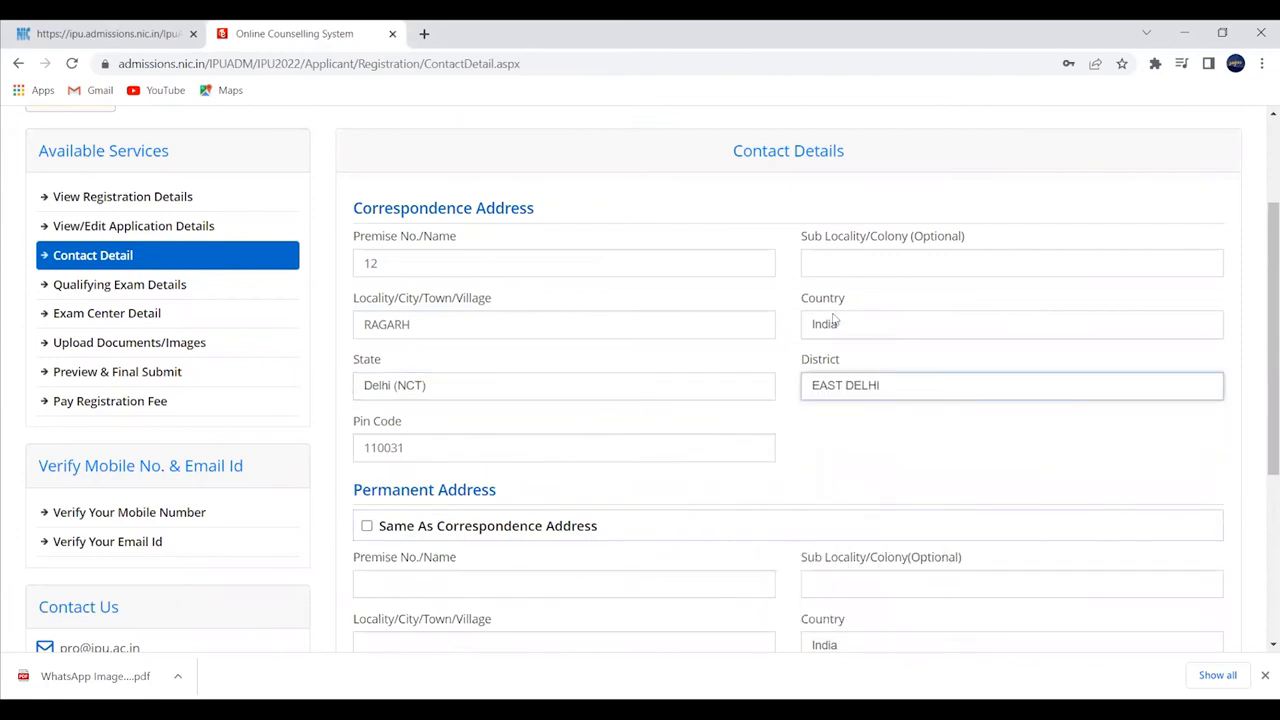
- Make the permanent address the same as correspondence and save the contact details
scroll(439, 525, down, 1)
click(368, 442)
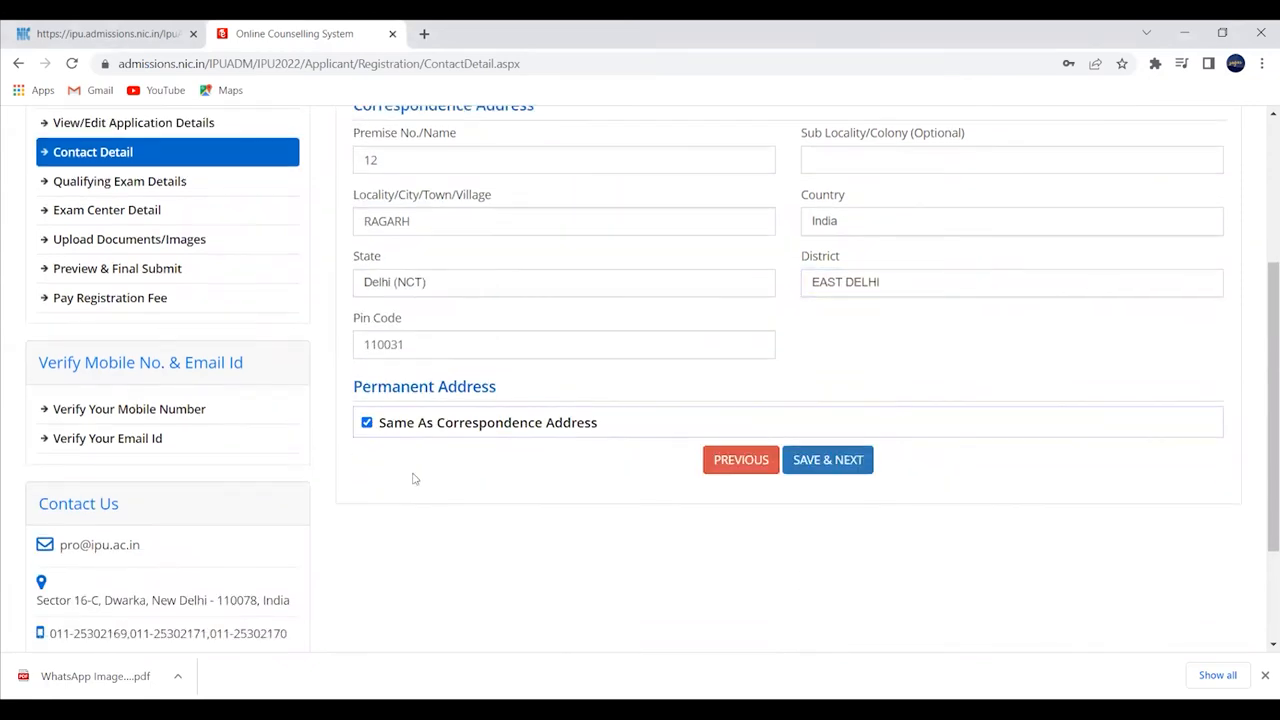
scroll(414, 480, down, 2)
click(834, 300)
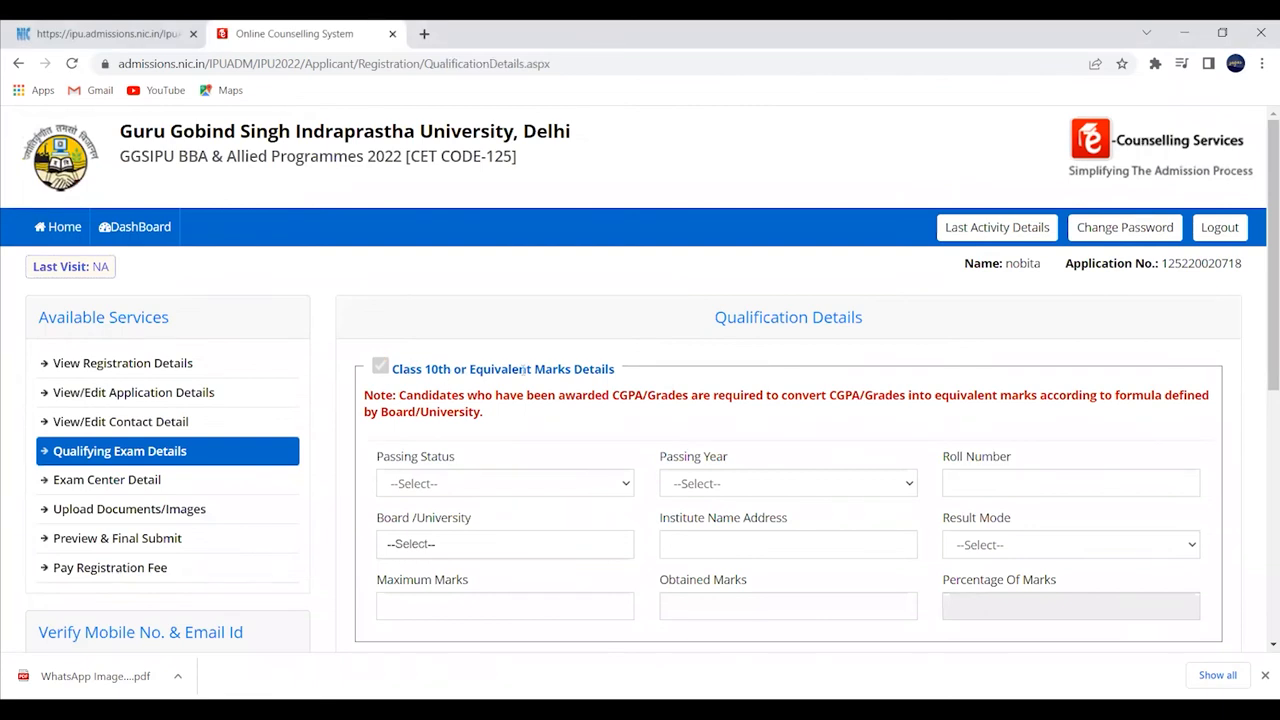
- Mark Class 10th as Passed in 2019 with CBSE board, entering the roll number and institute
scroll(610, 392, down, 1)
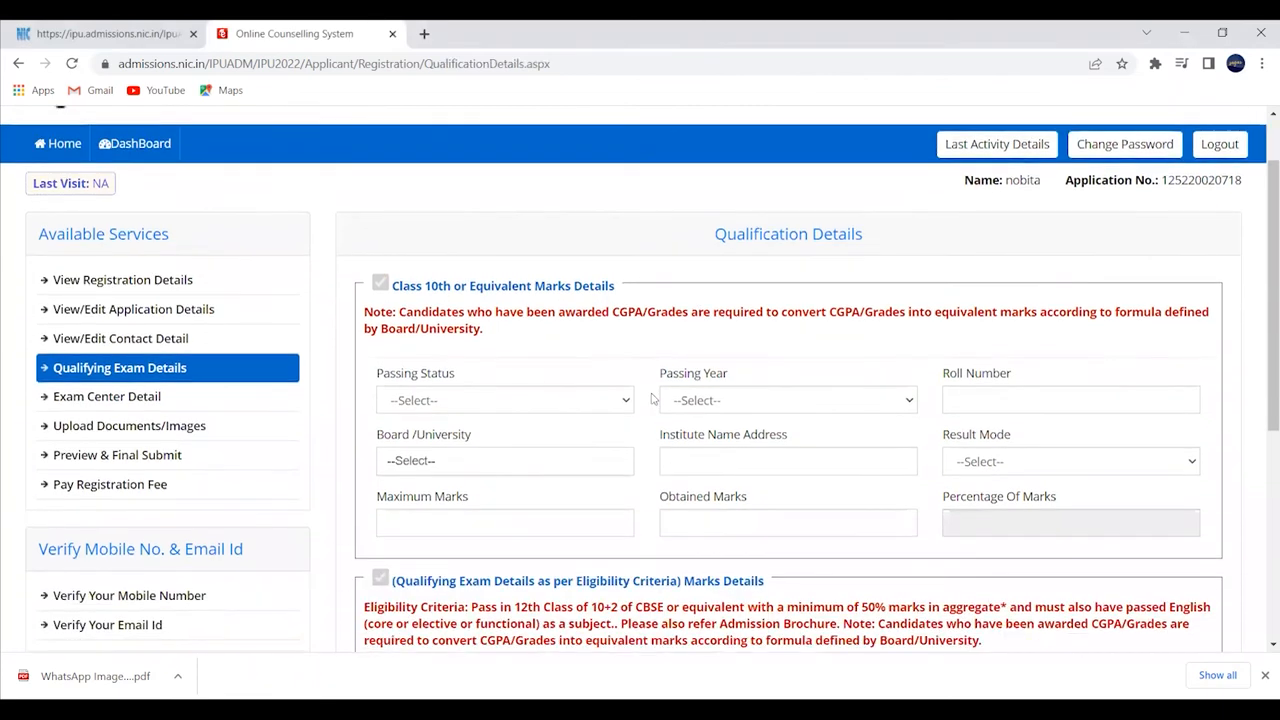
click(510, 399)
click(494, 438)
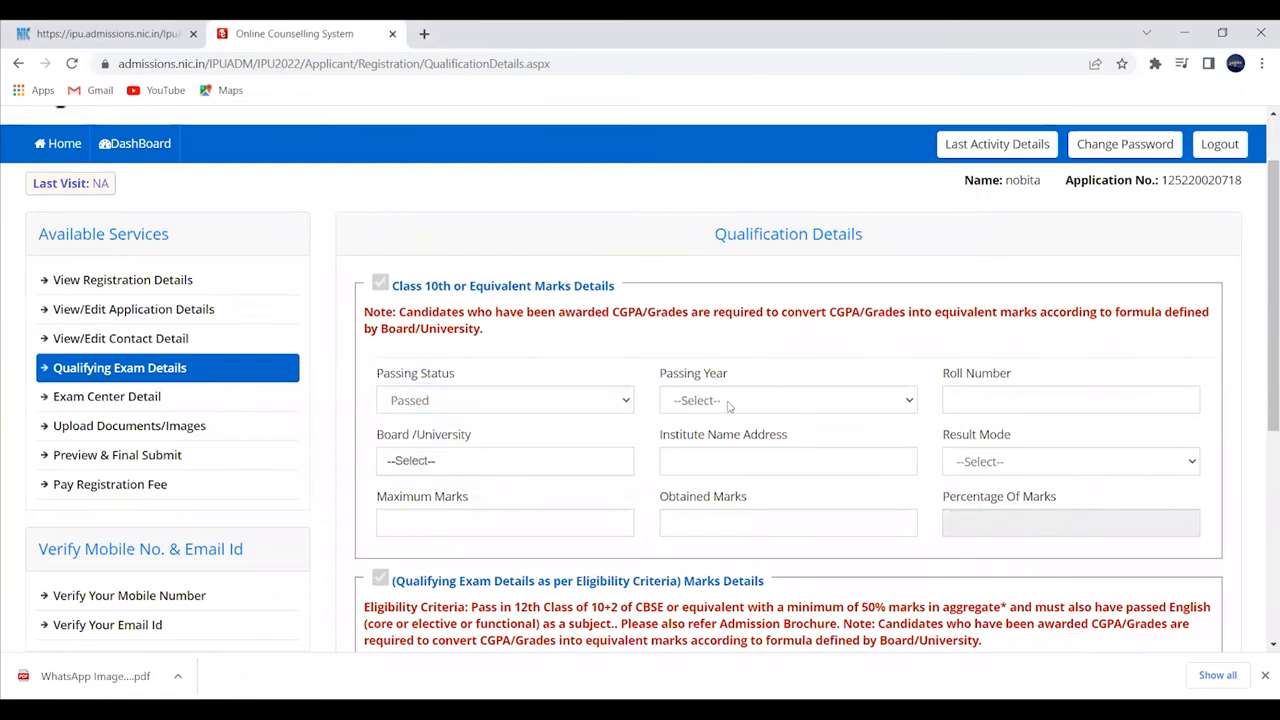
click(729, 402)
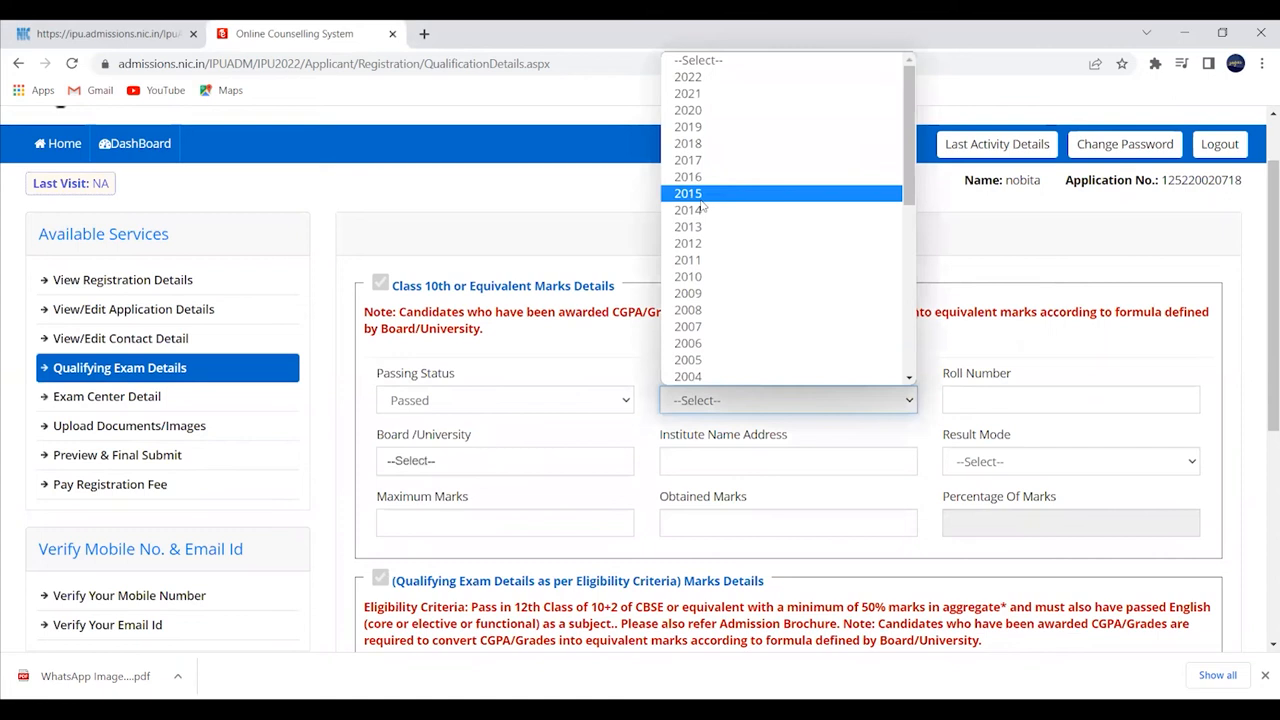
click(711, 127)
click(985, 392)
text(345365476457)
key(BackSpace)
key(BackSpace)
key(BackSpace)
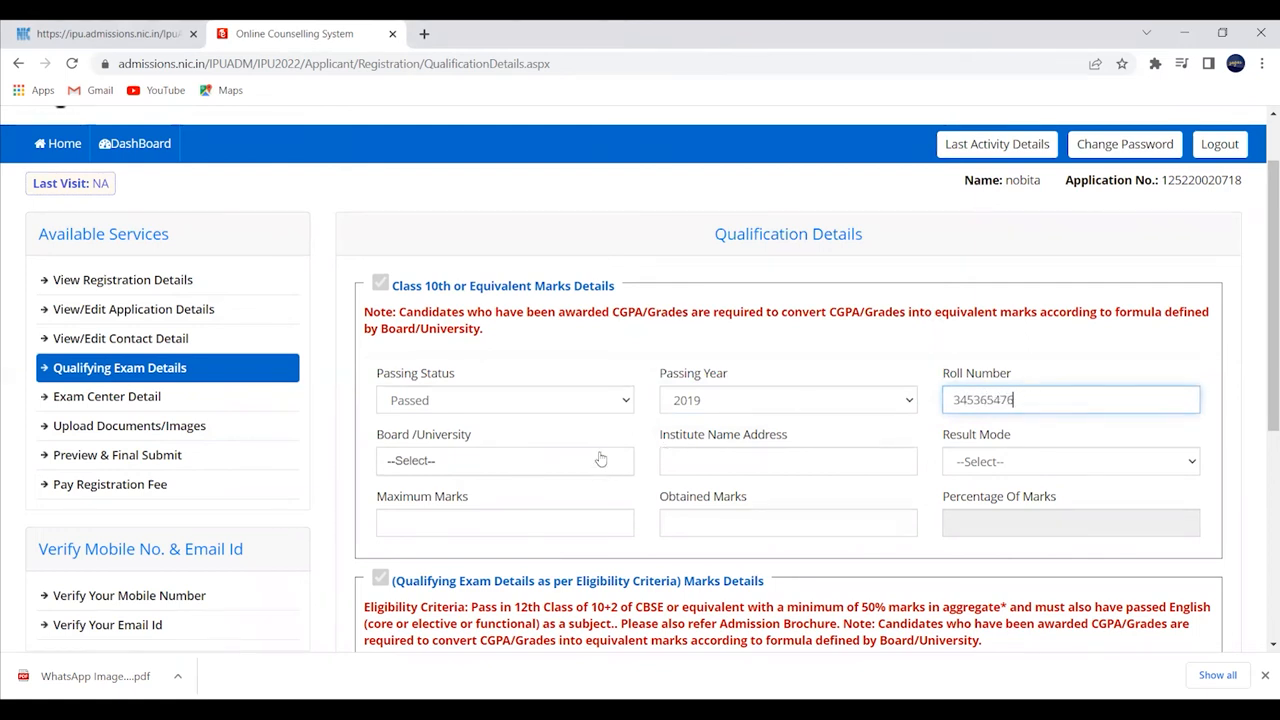
click(601, 460)
text(CB)
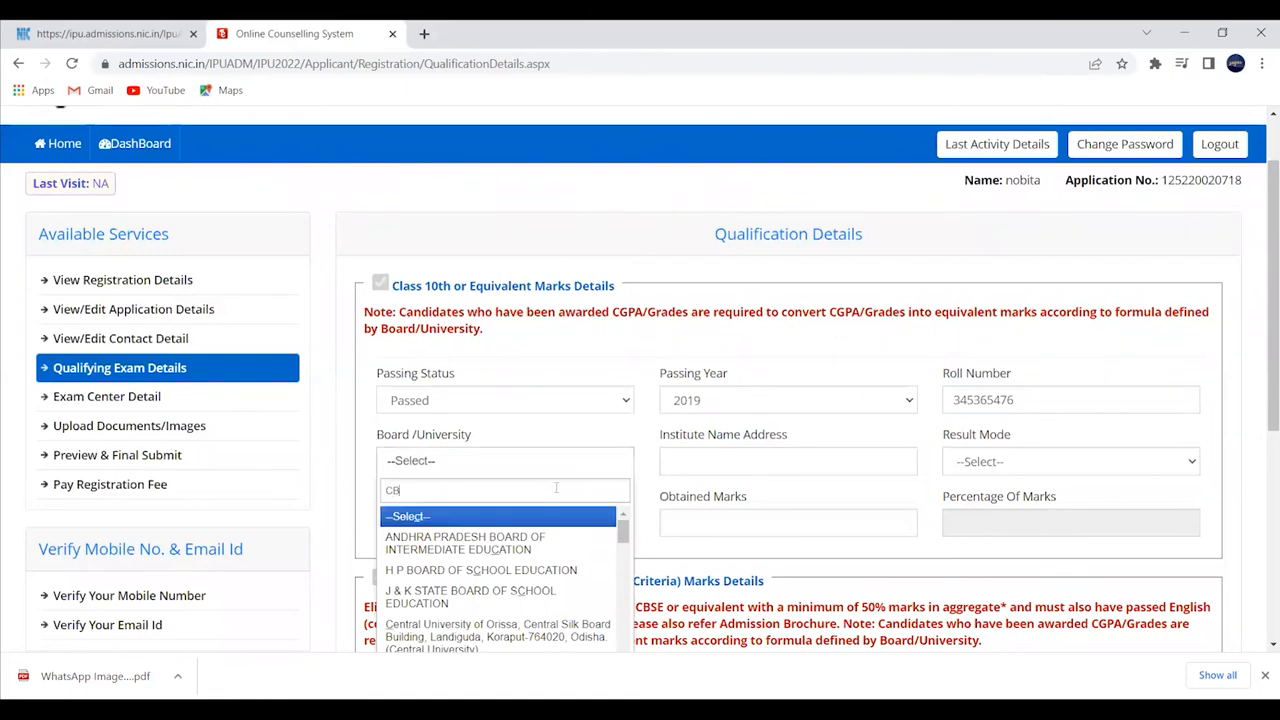
click(548, 524)
click(720, 460)
text(ETHGHFGJ)
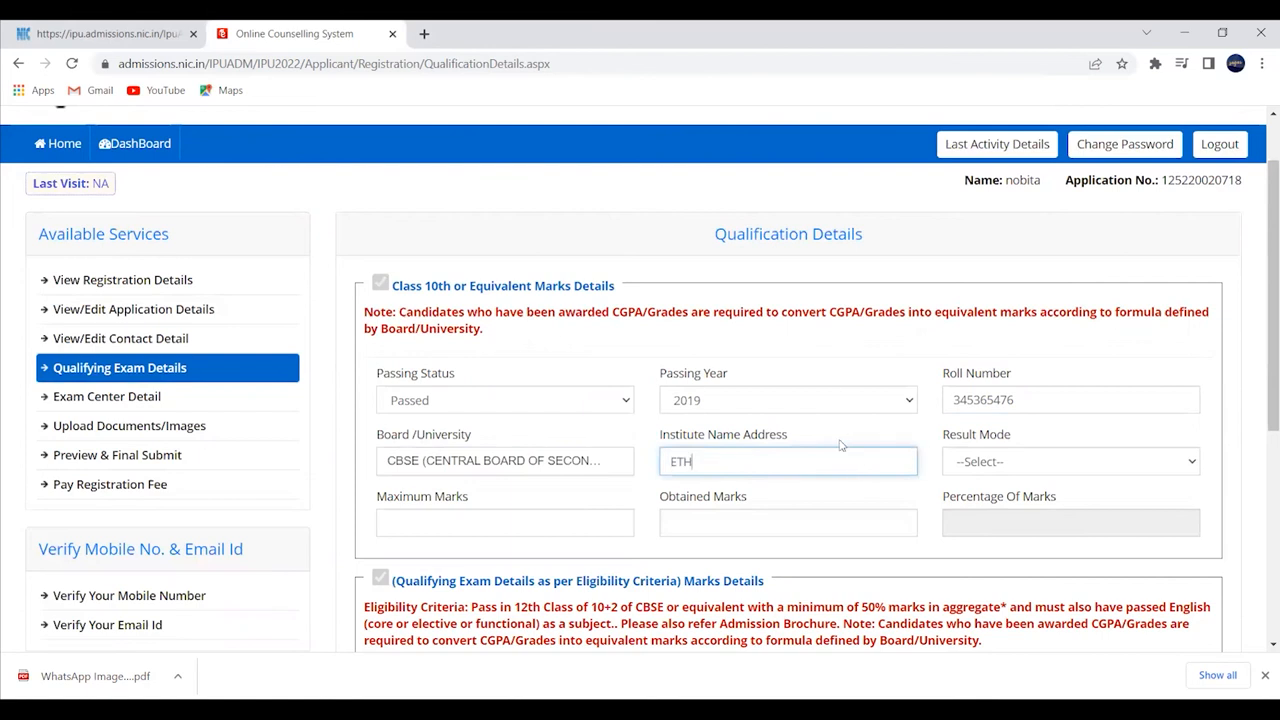
- Enter Class 10th result as Percentage with 450 obtained out of 500 marks
click(955, 463)
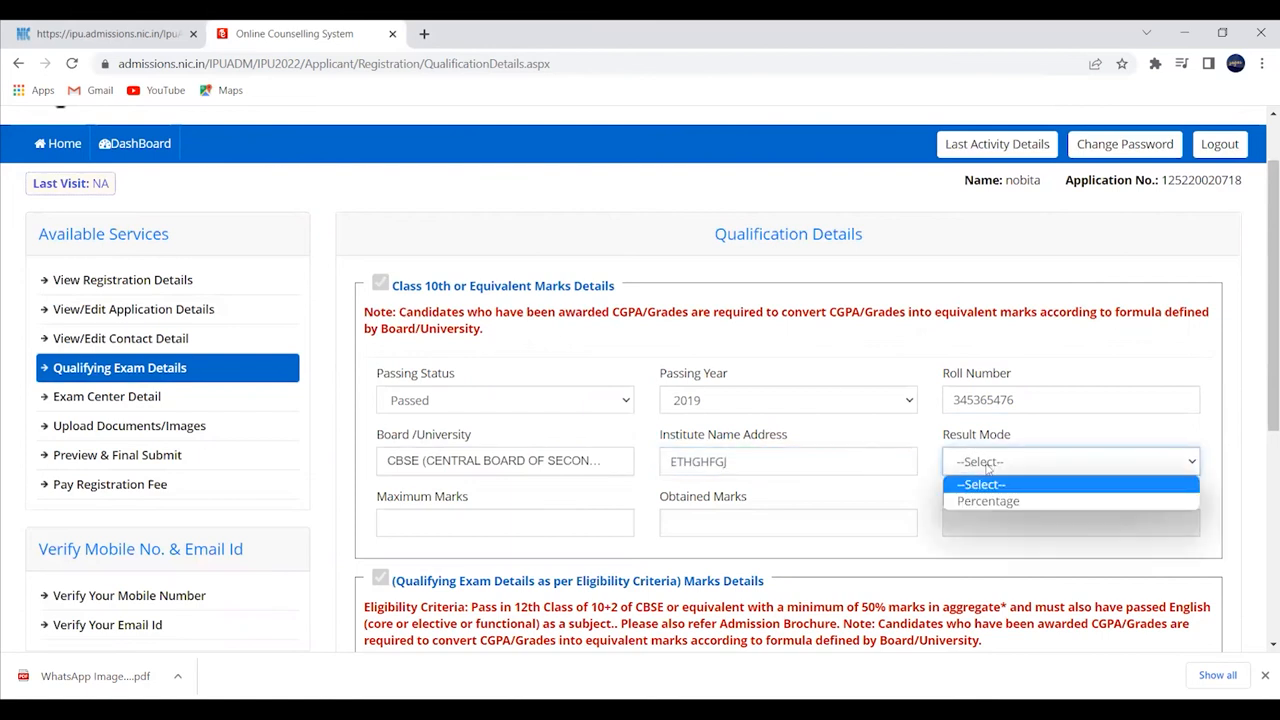
click(990, 500)
click(624, 522)
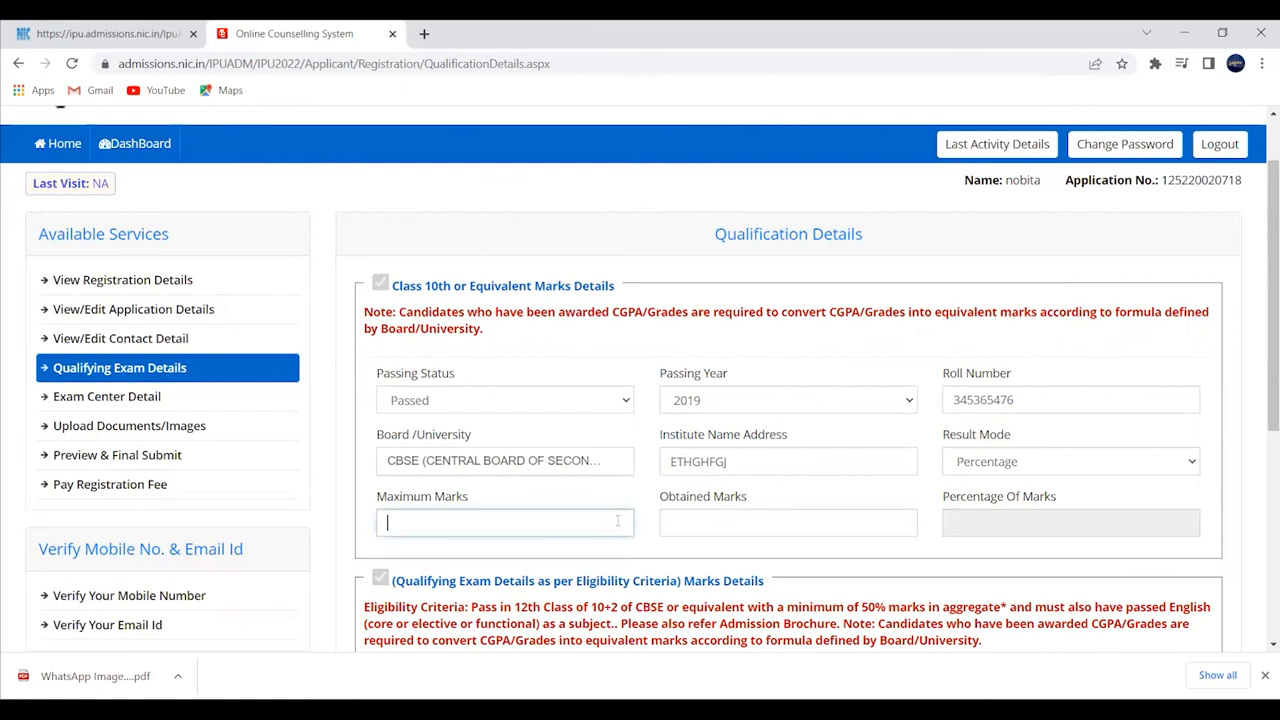
text(500)
click(759, 521)
text(450)
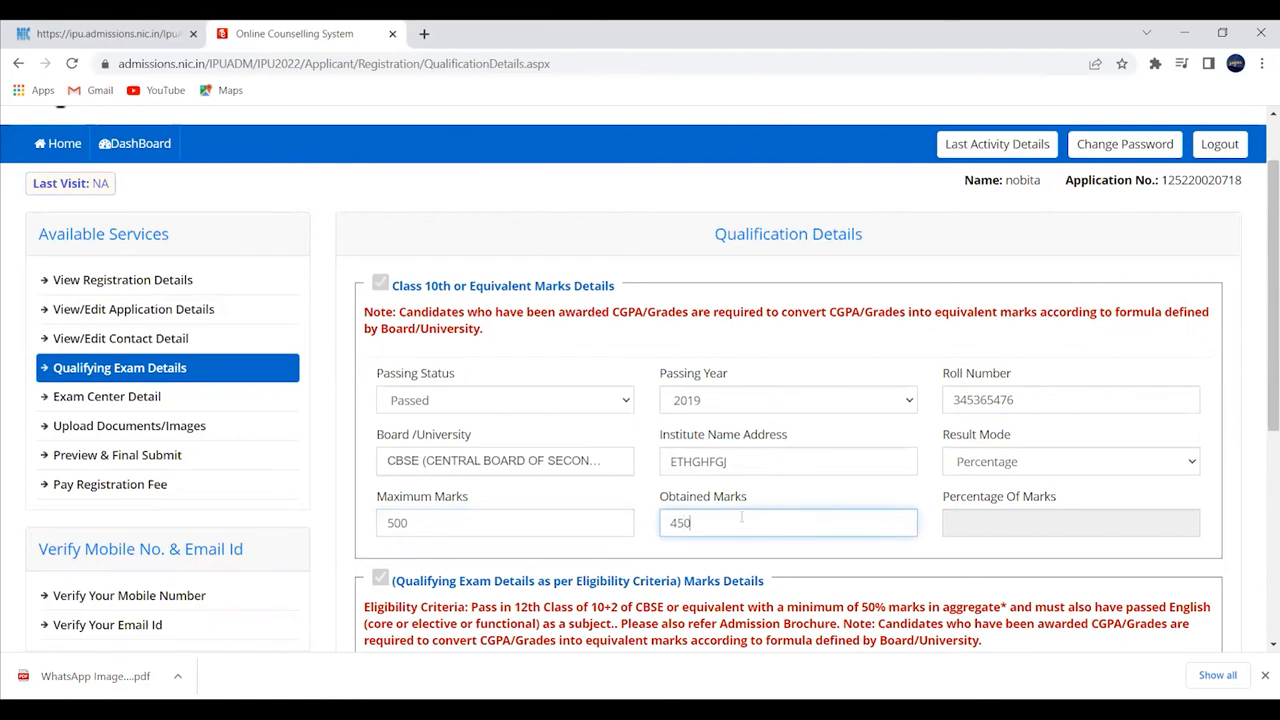
click(739, 553)
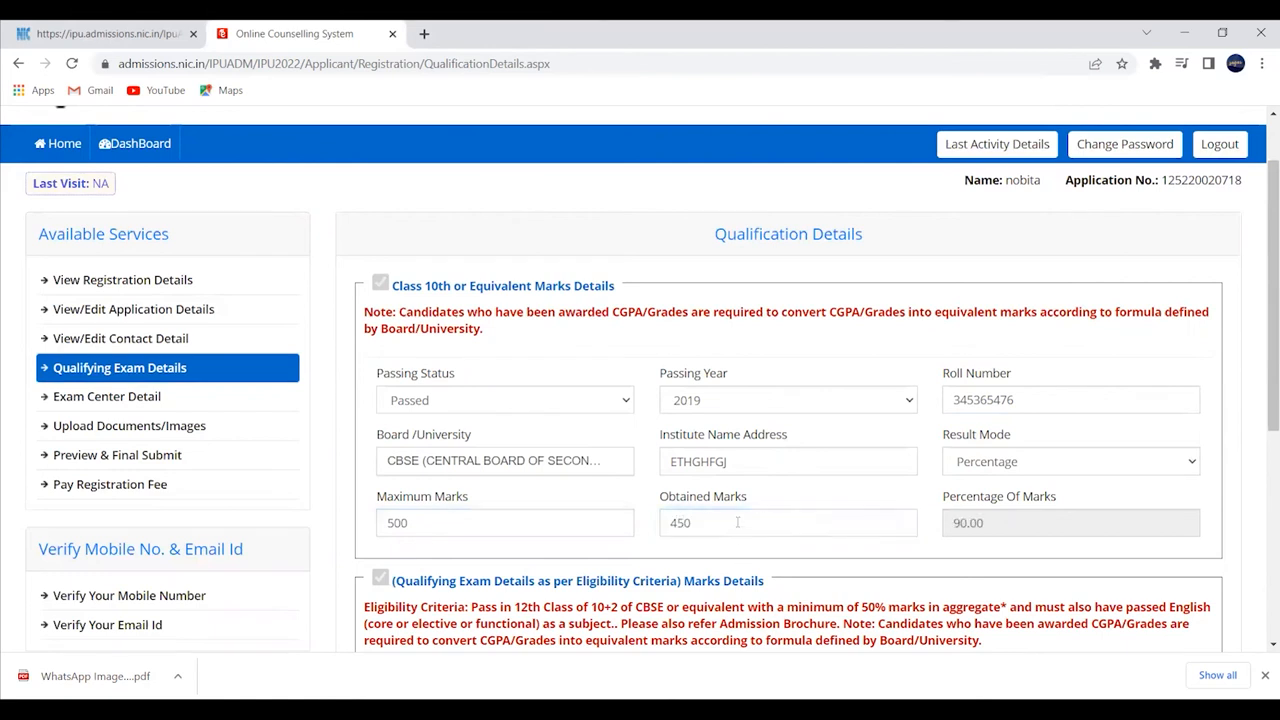
- Mark the qualifying exam as Appearing in 2022, CBSE board, with roll number and institute name
scroll(762, 451, down, 2)
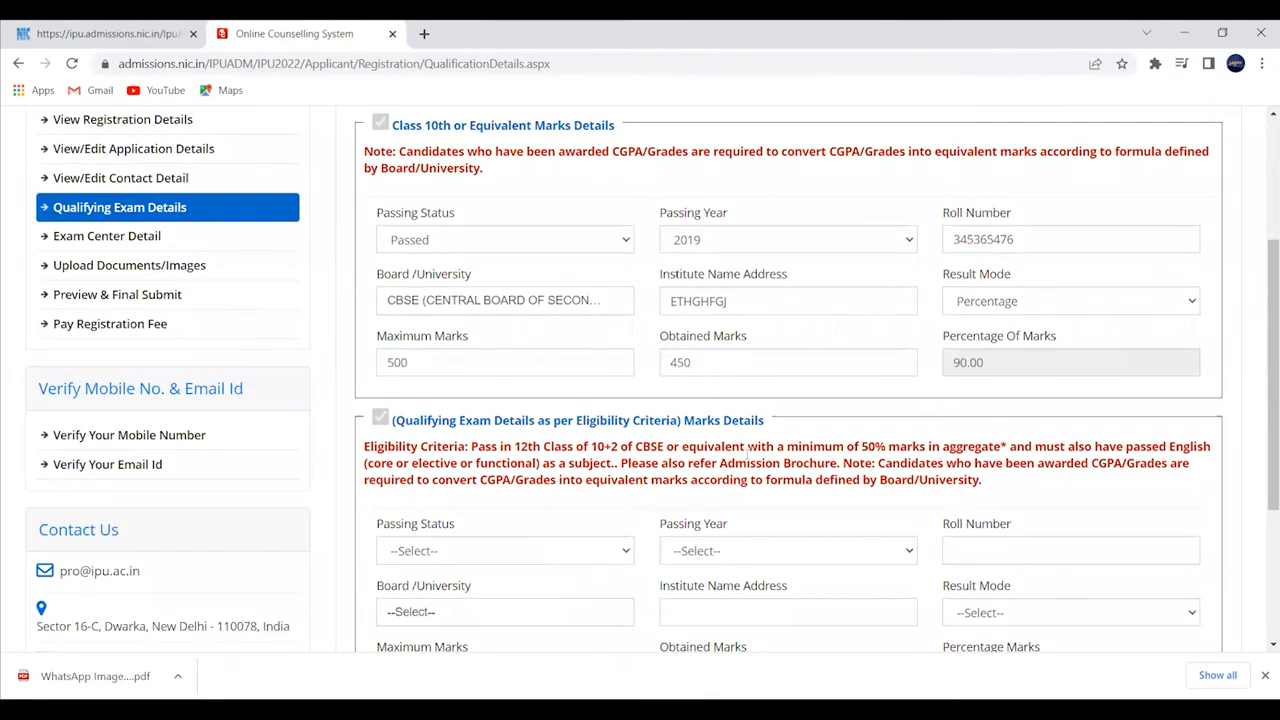
scroll(526, 446, down, 2)
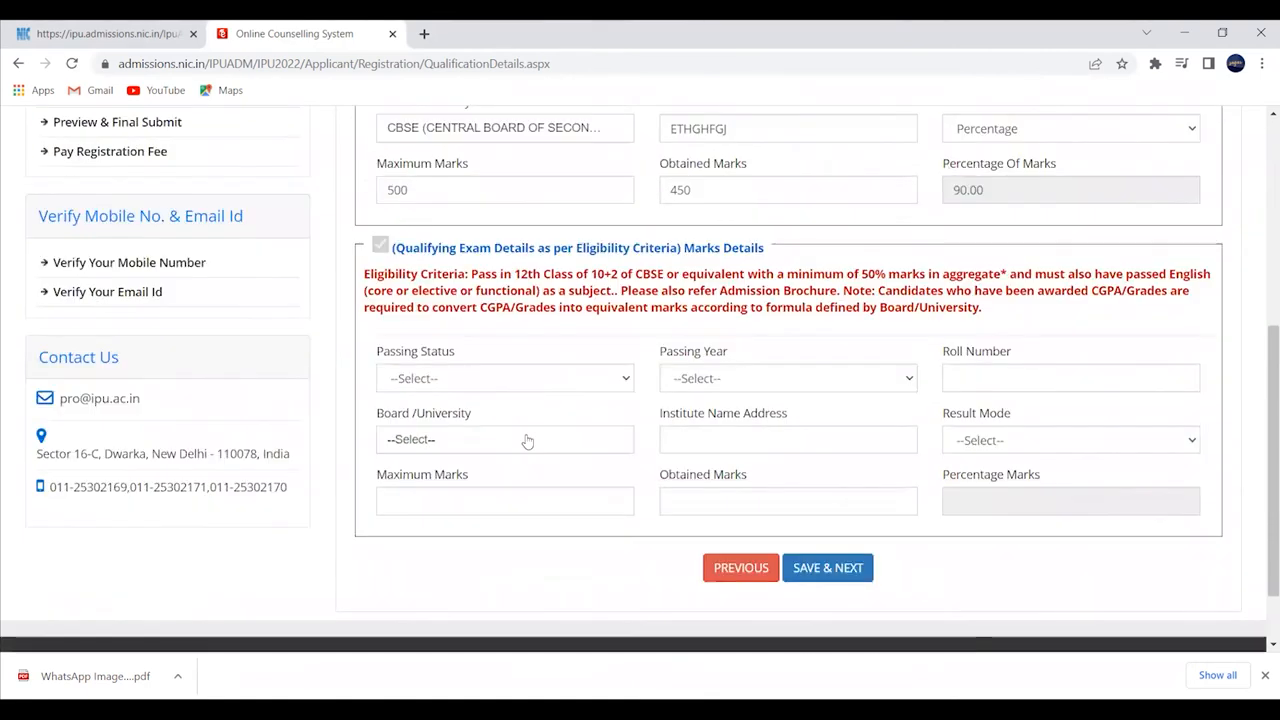
click(534, 382)
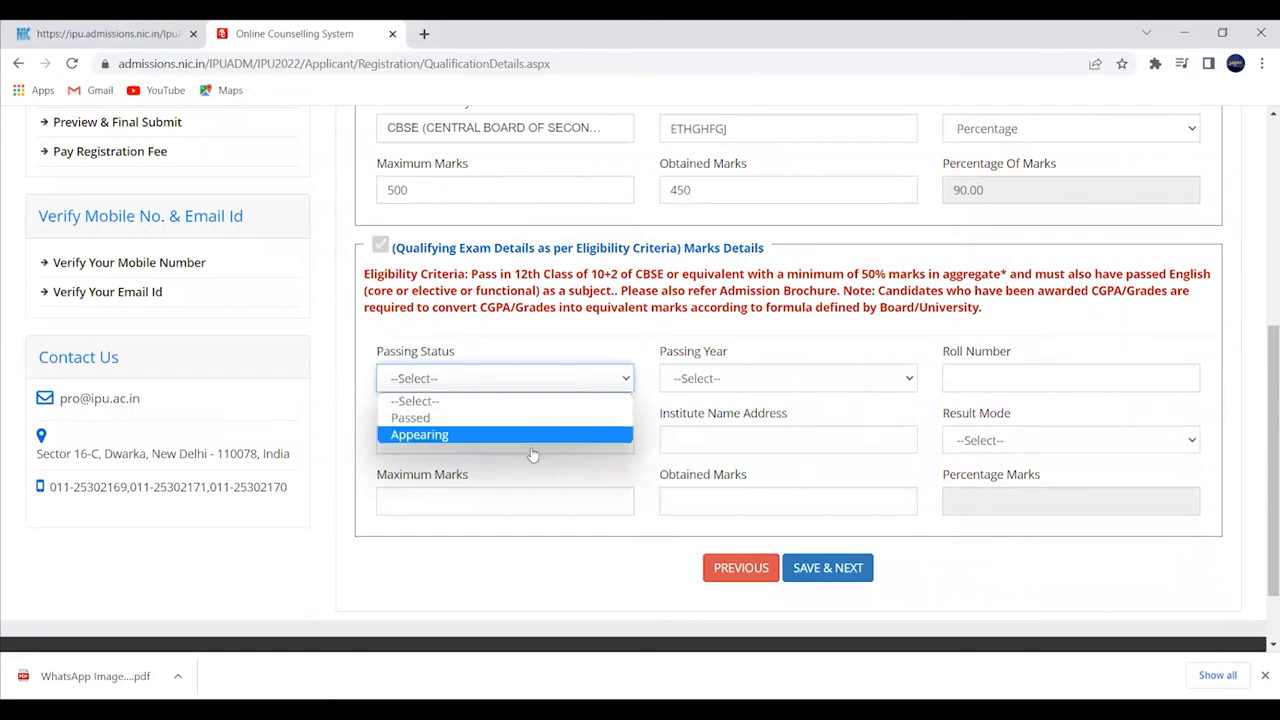
click(450, 435)
click(794, 382)
click(768, 420)
click(991, 375)
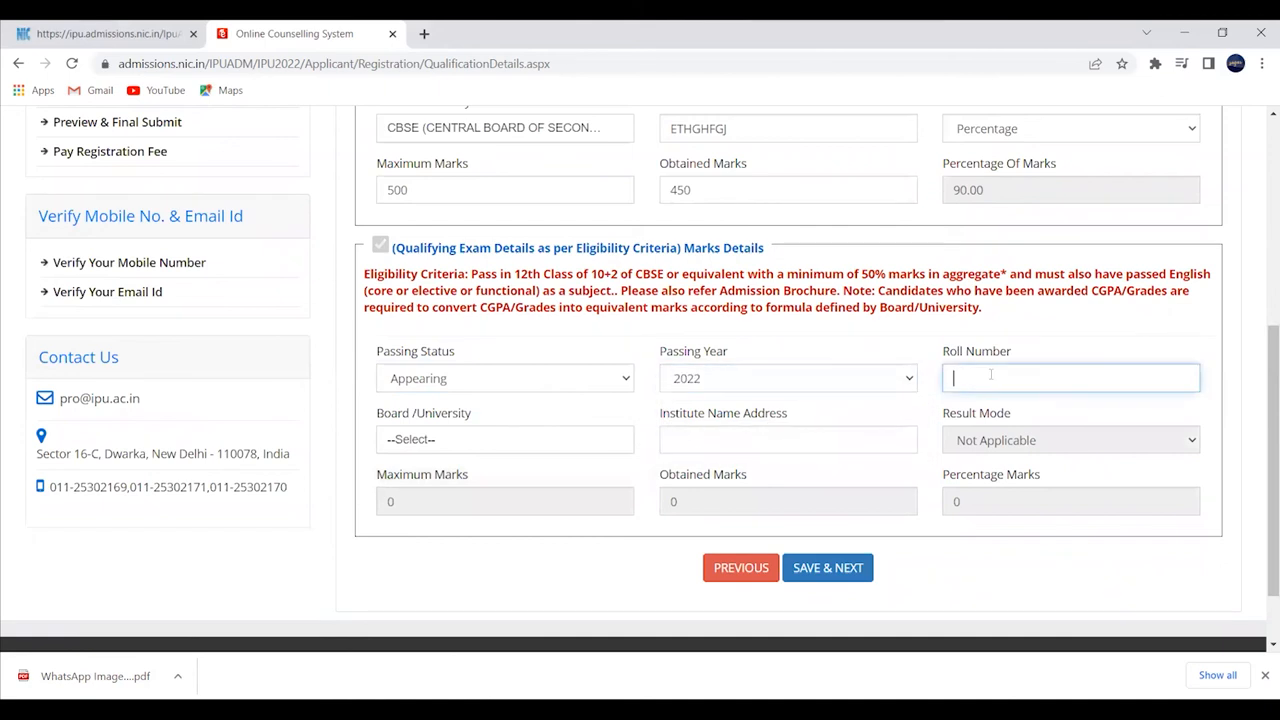
text(7467687585)
click(574, 443)
text(CB)
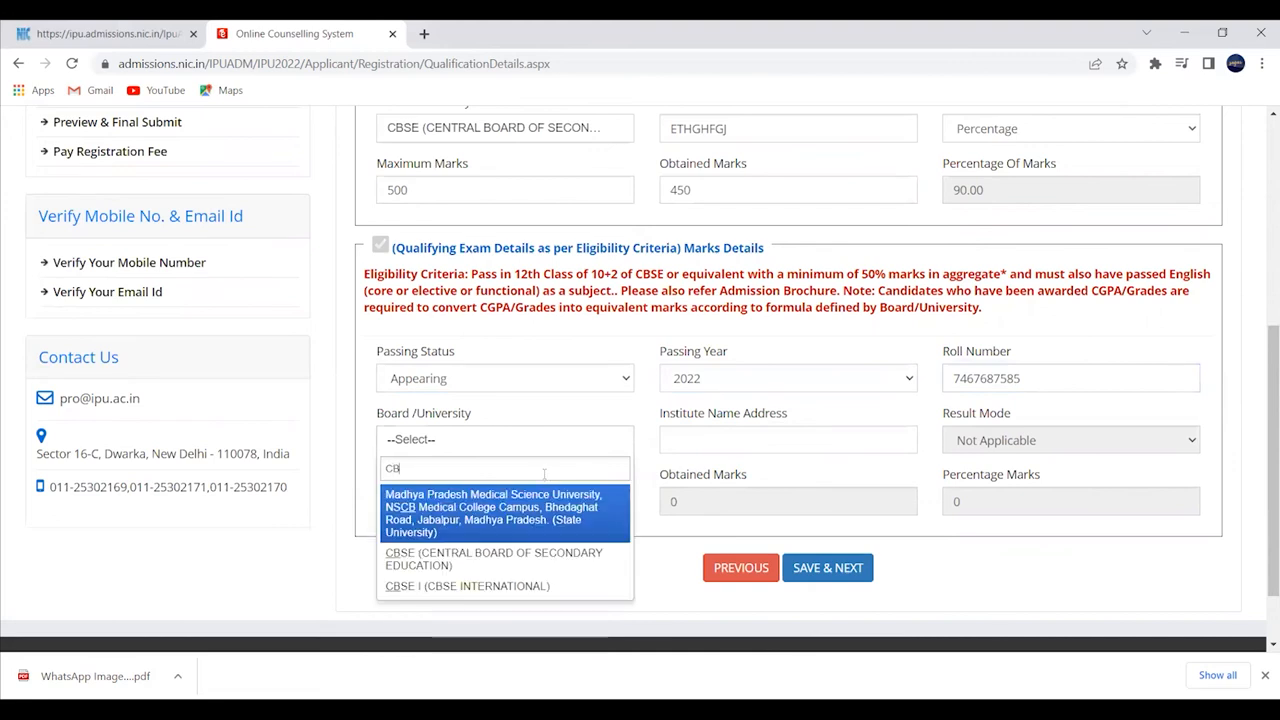
click(490, 558)
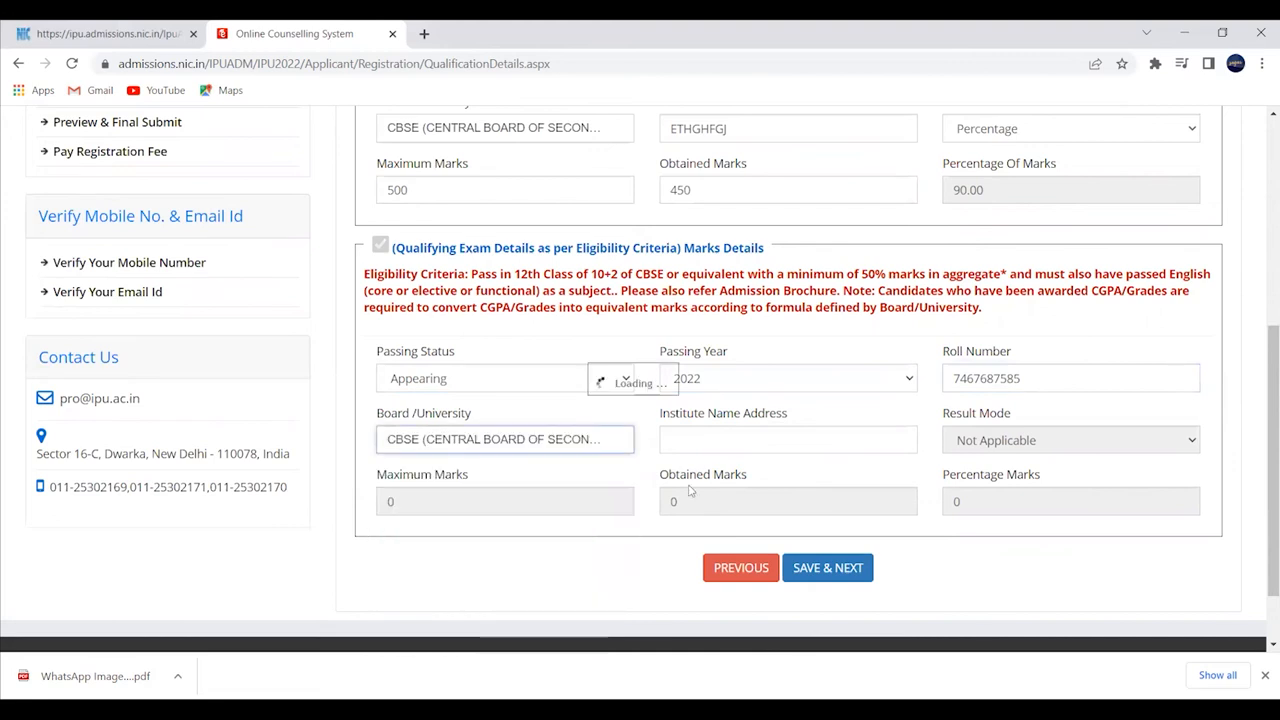
text(VCNNF)
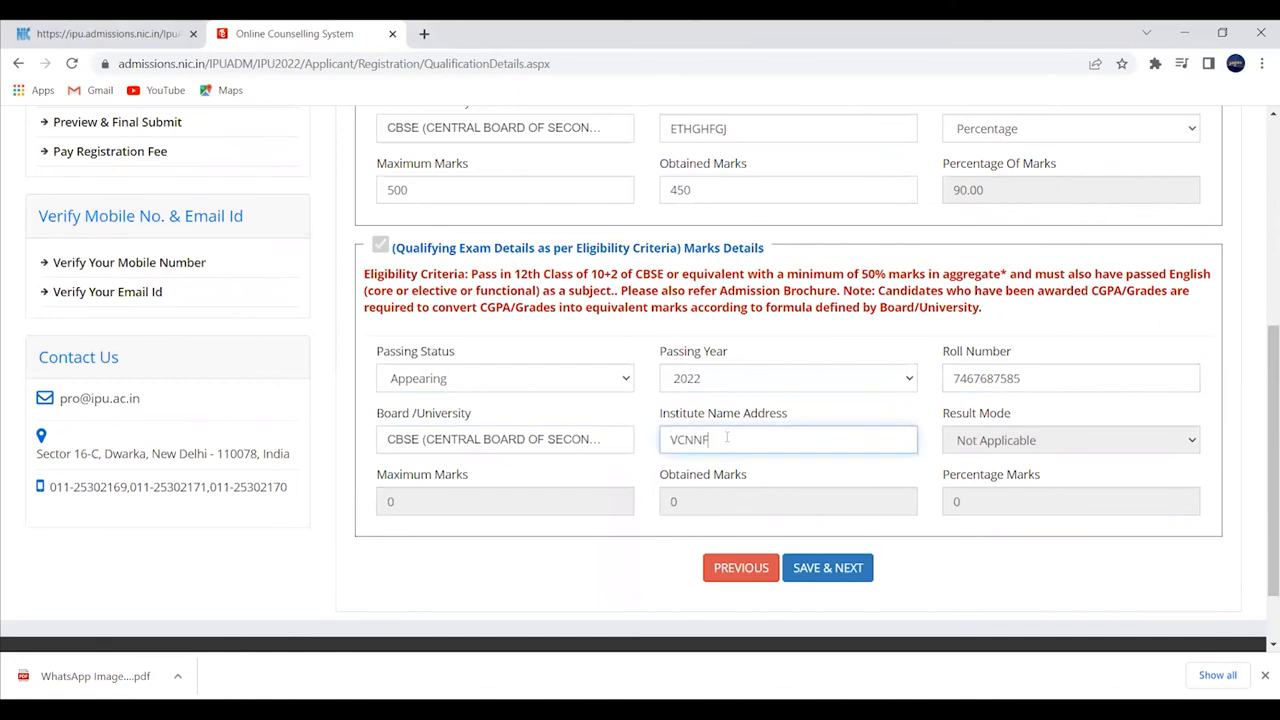
click(998, 432)
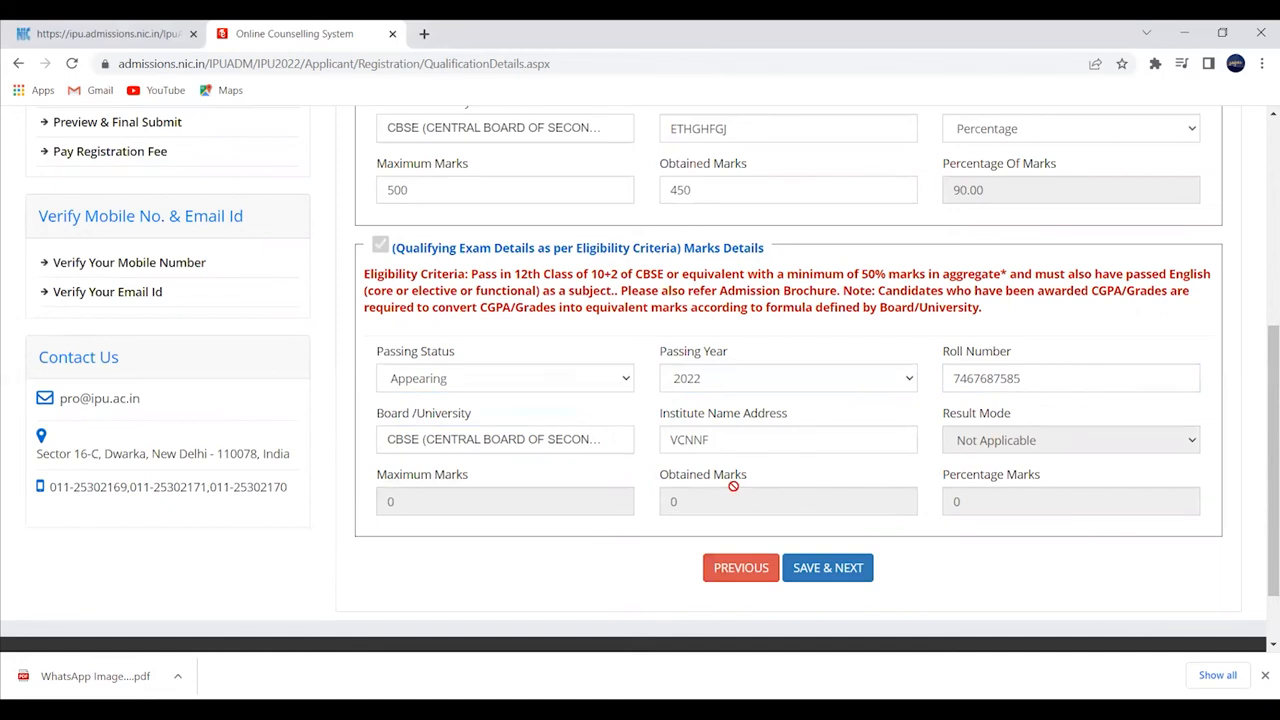
- Save the qualification details and confirm
scroll(735, 484, up, 3)
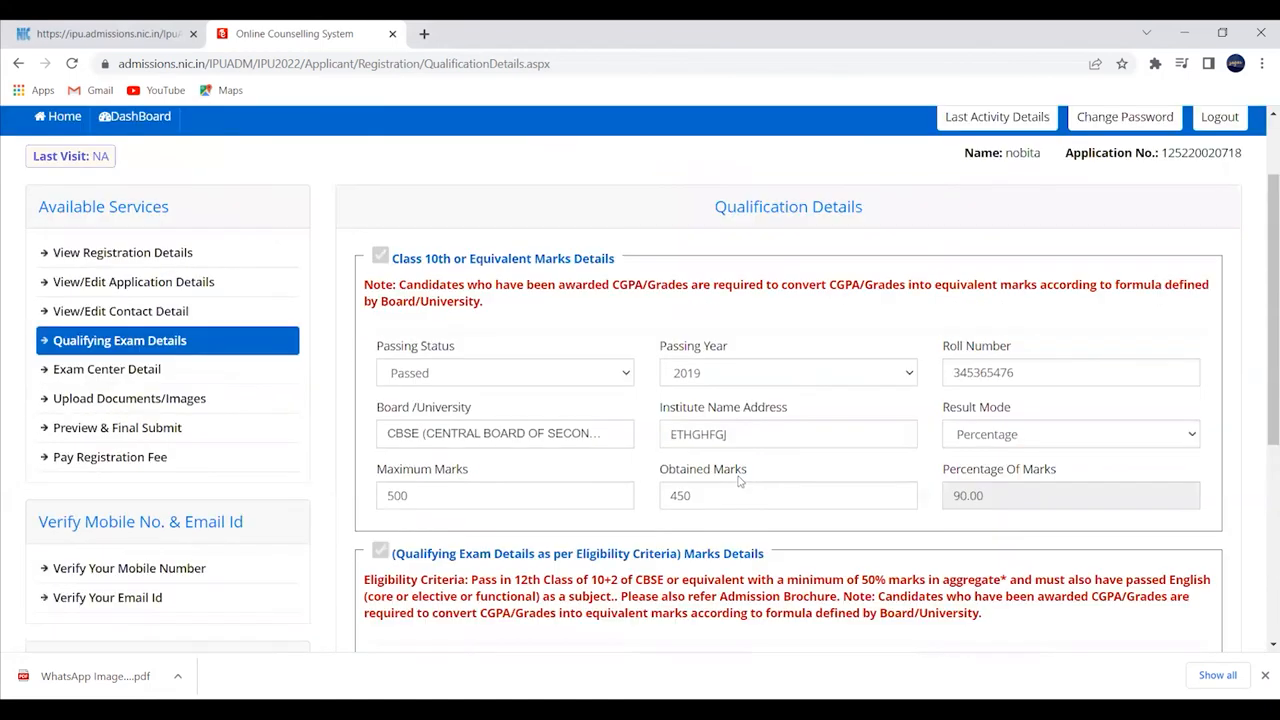
scroll(697, 452, down, 4)
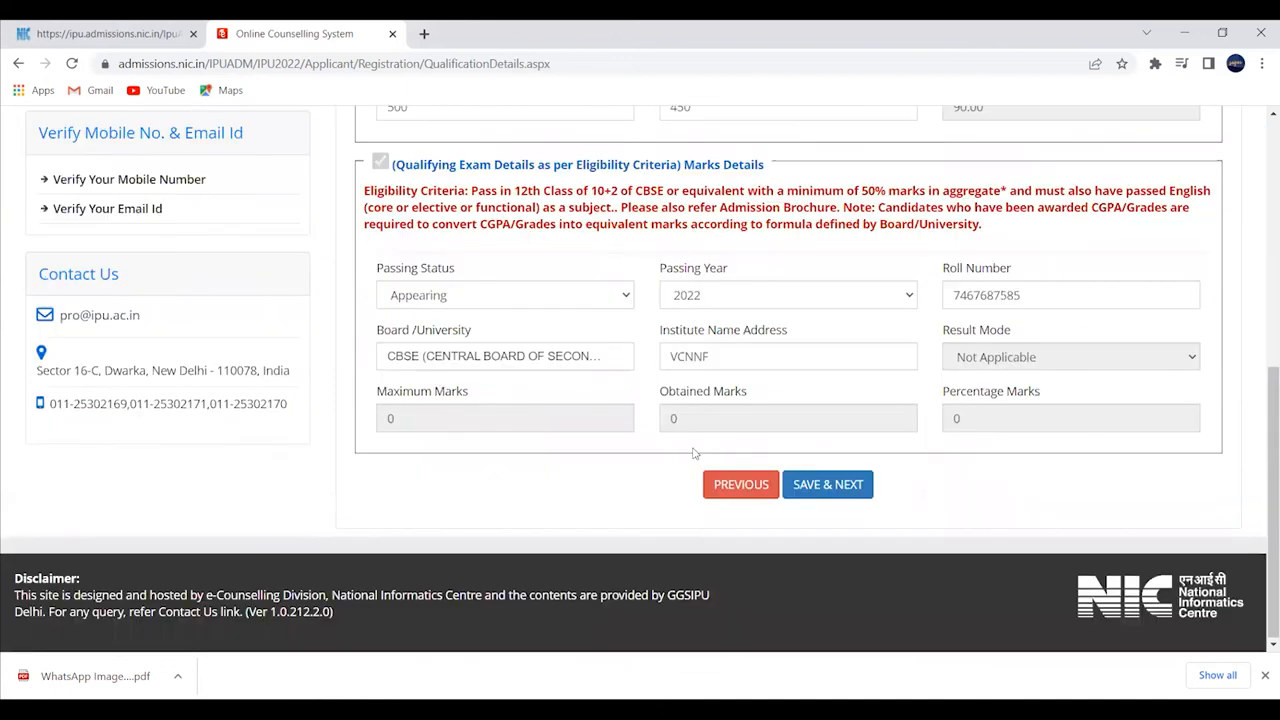
click(822, 484)
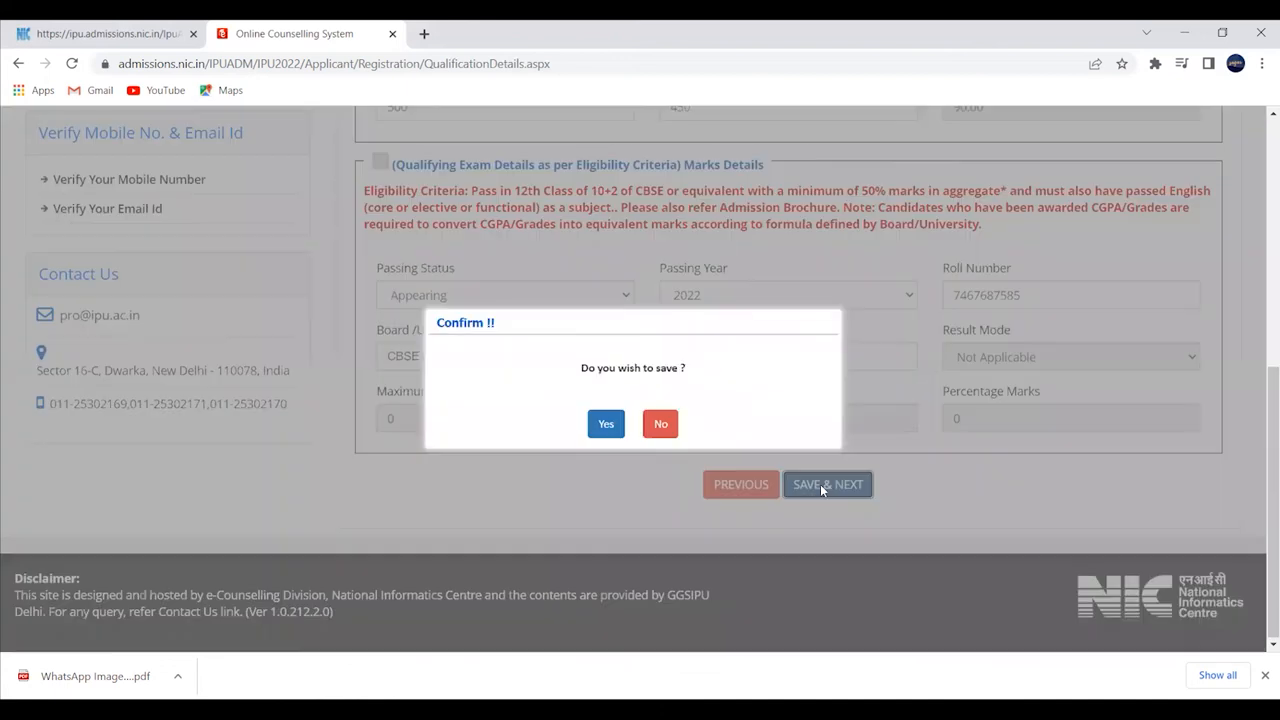
click(606, 424)
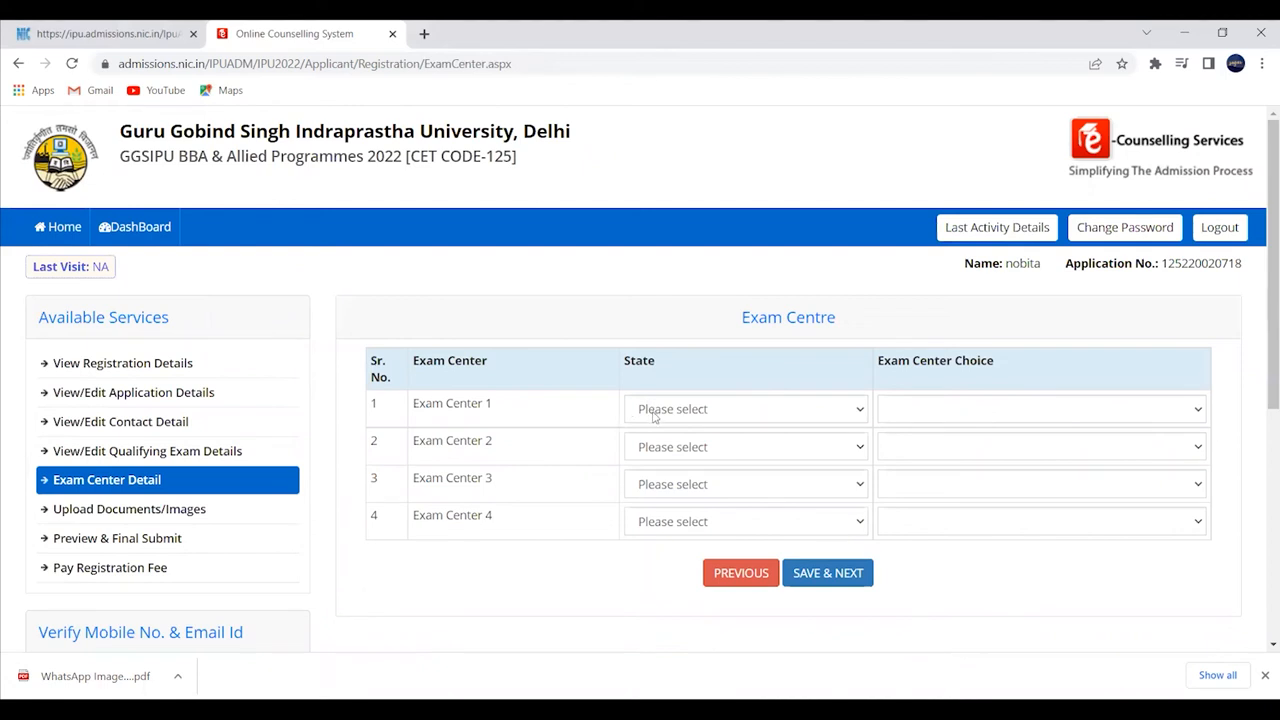
- Set exam centre 1 to Delhi (NCT), centre 2 to Chandigarh, and centre 3 to Lucknow, Uttar Pradesh
click(655, 412)
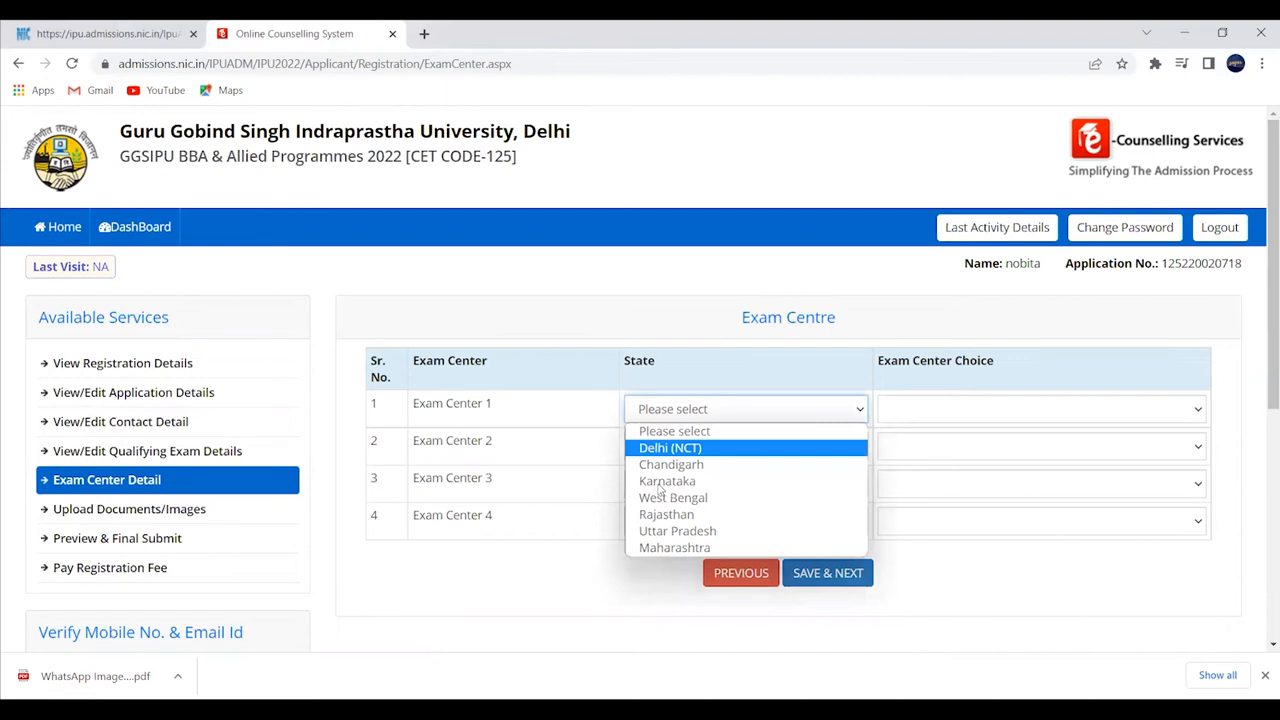
click(652, 449)
click(658, 447)
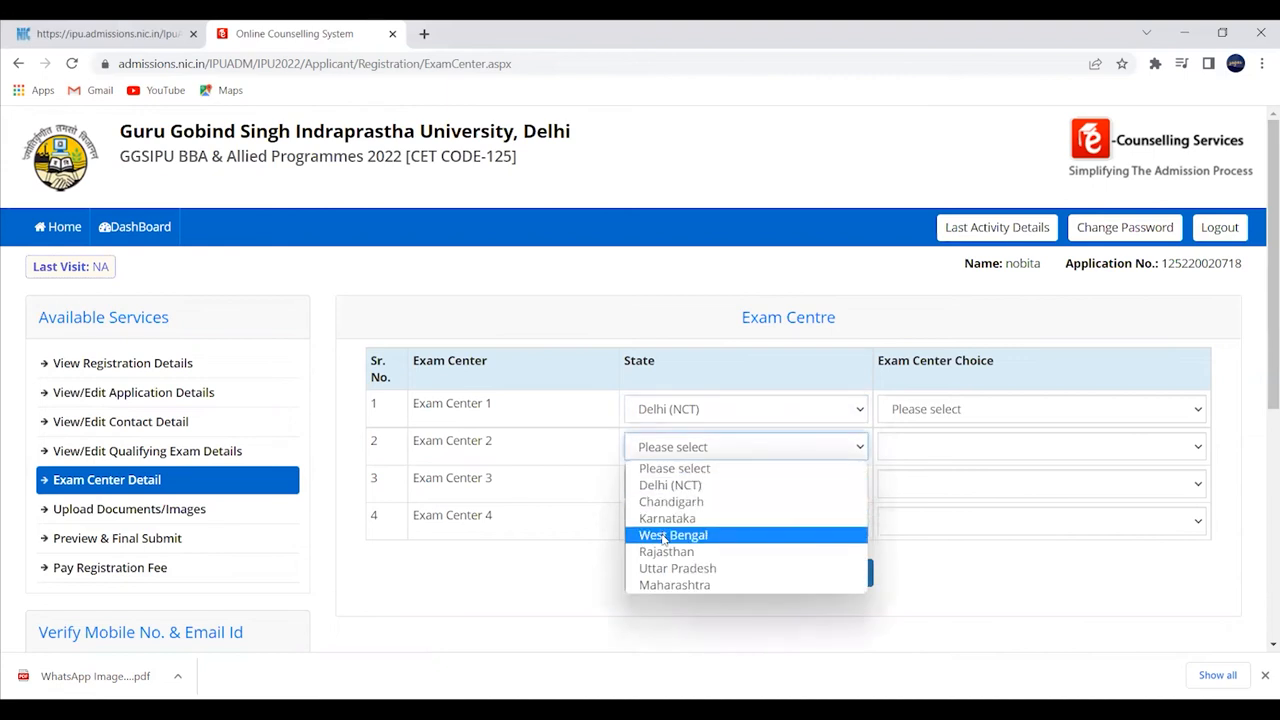
click(680, 503)
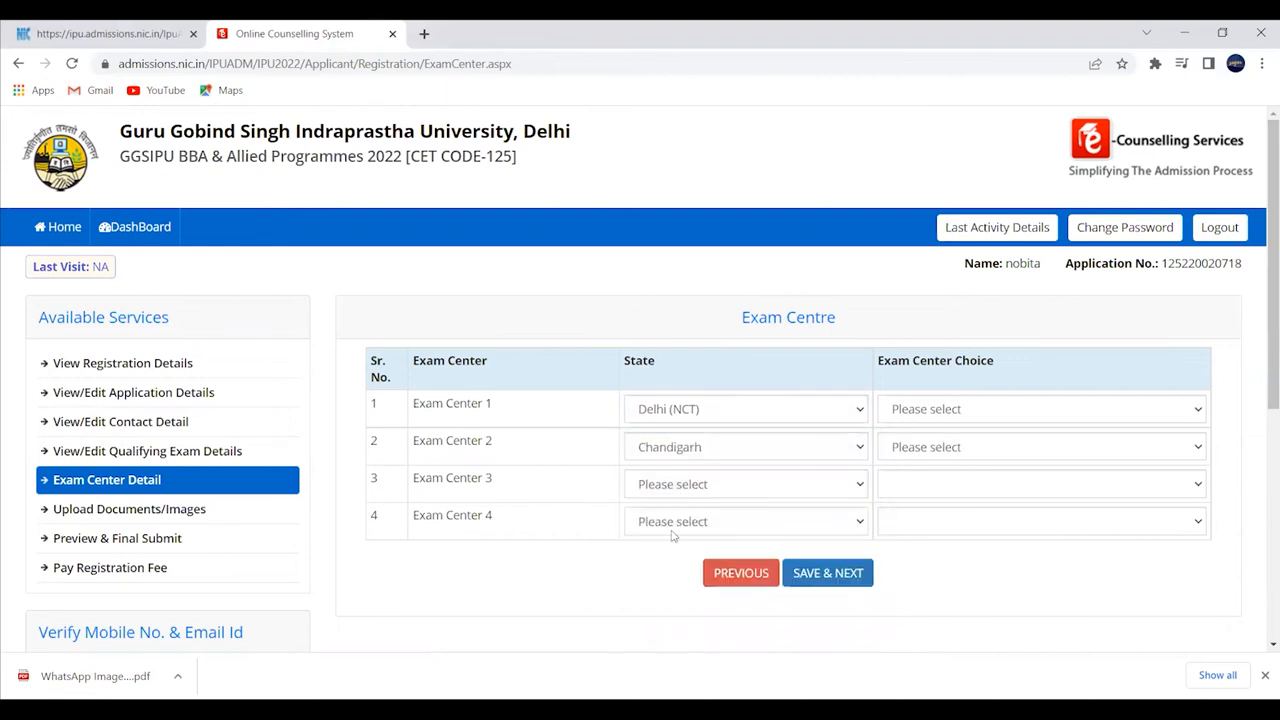
click(680, 484)
click(680, 607)
click(948, 484)
click(757, 525)
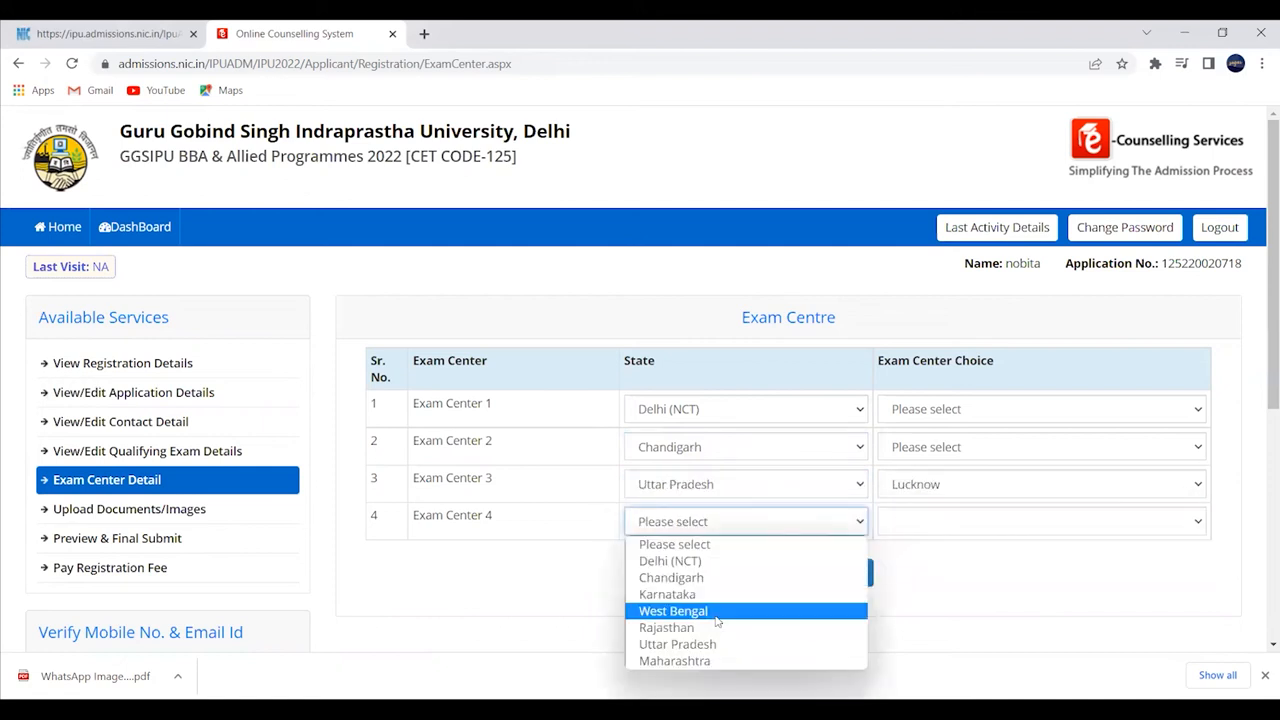
- Set exam centre 4 to Jaipur, Rajasthan
click(710, 647)
click(911, 529)
click(797, 529)
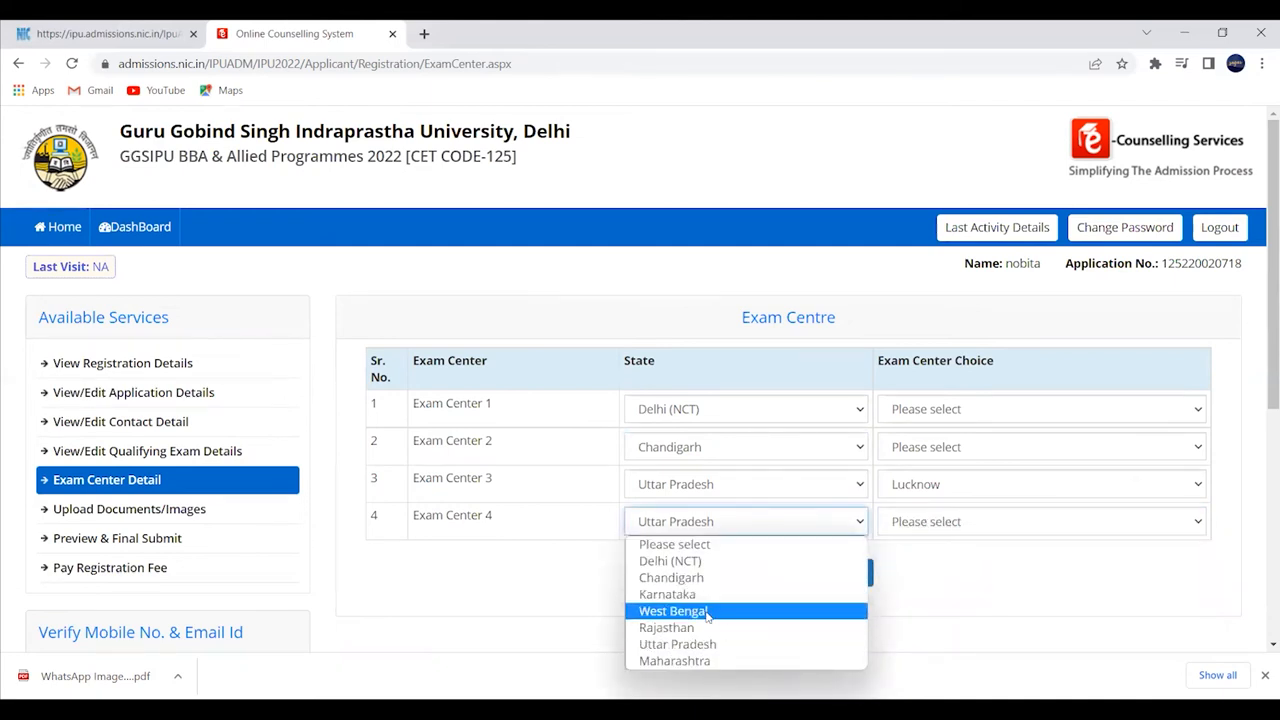
click(704, 628)
click(908, 521)
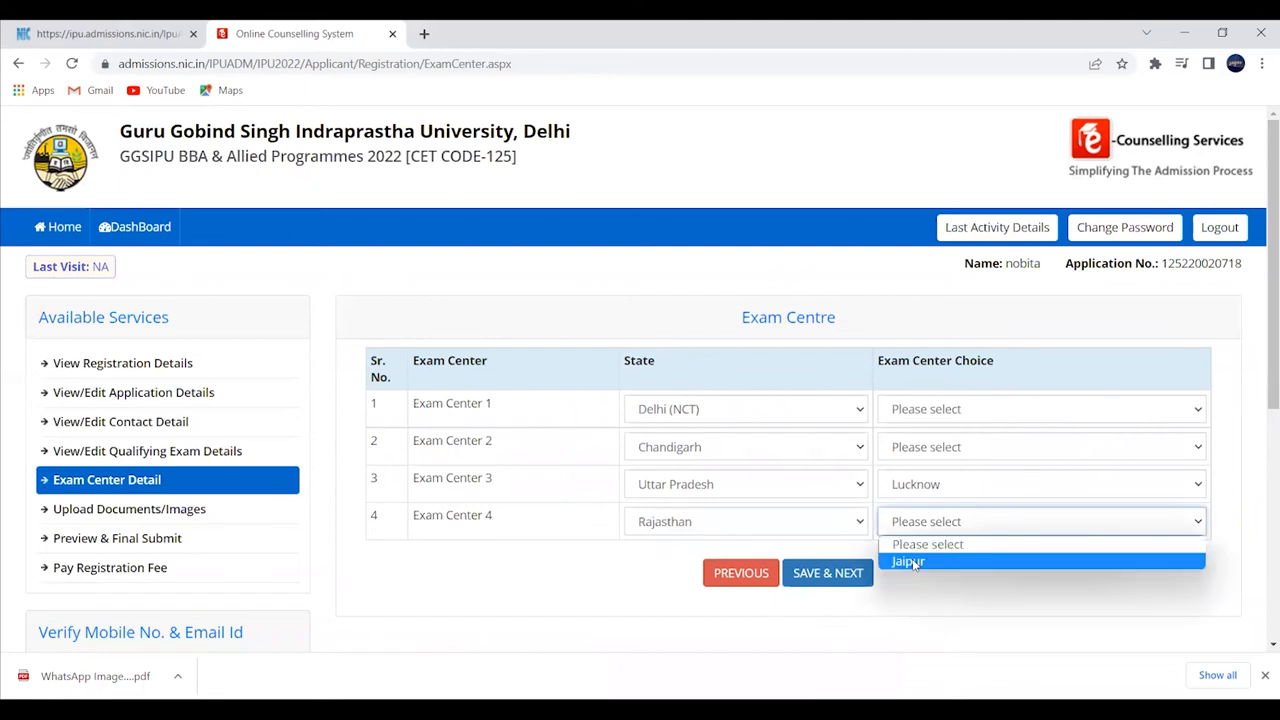
click(912, 563)
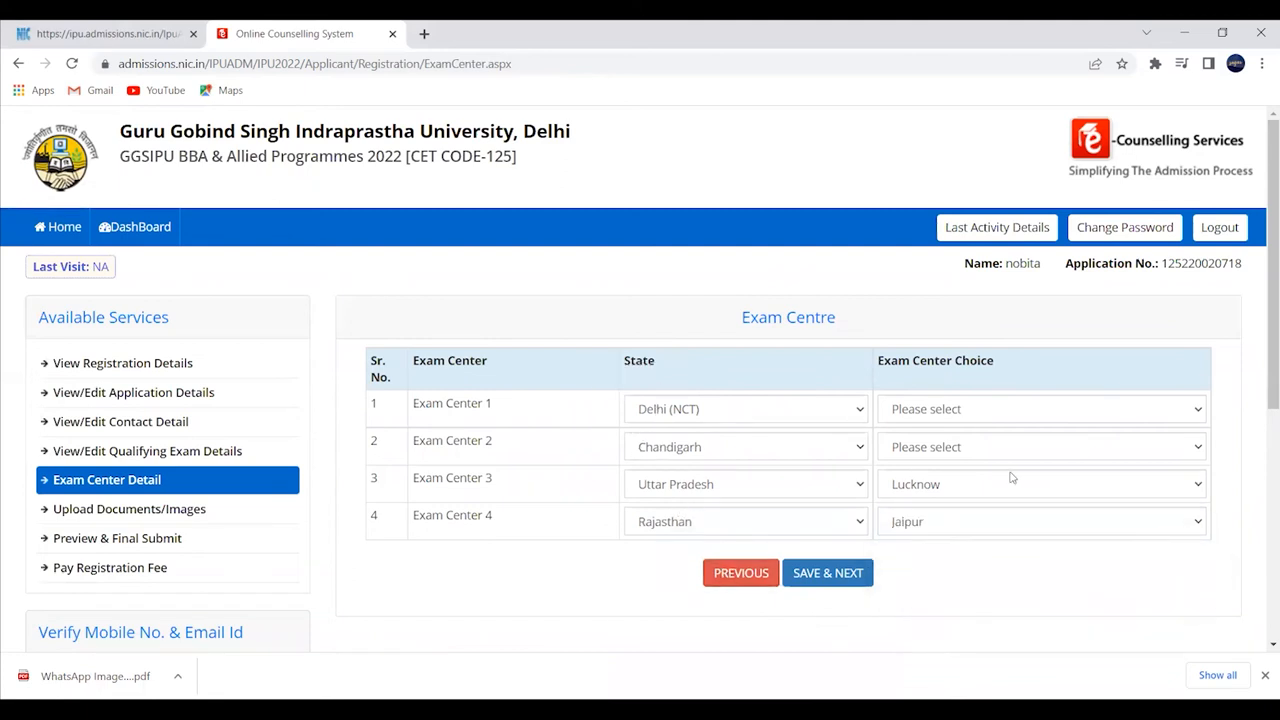
- Attempt to save the exam centre choices, dismissing the missing exam centre warning twice
click(828, 573)
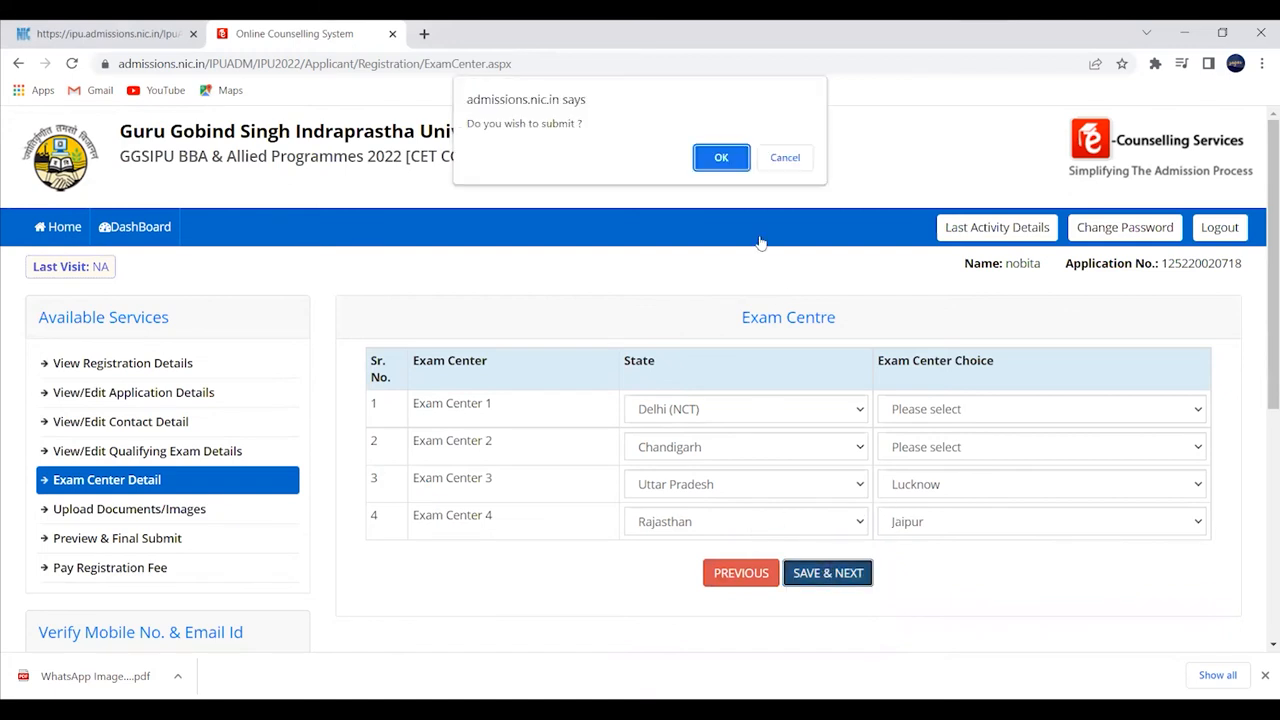
click(721, 152)
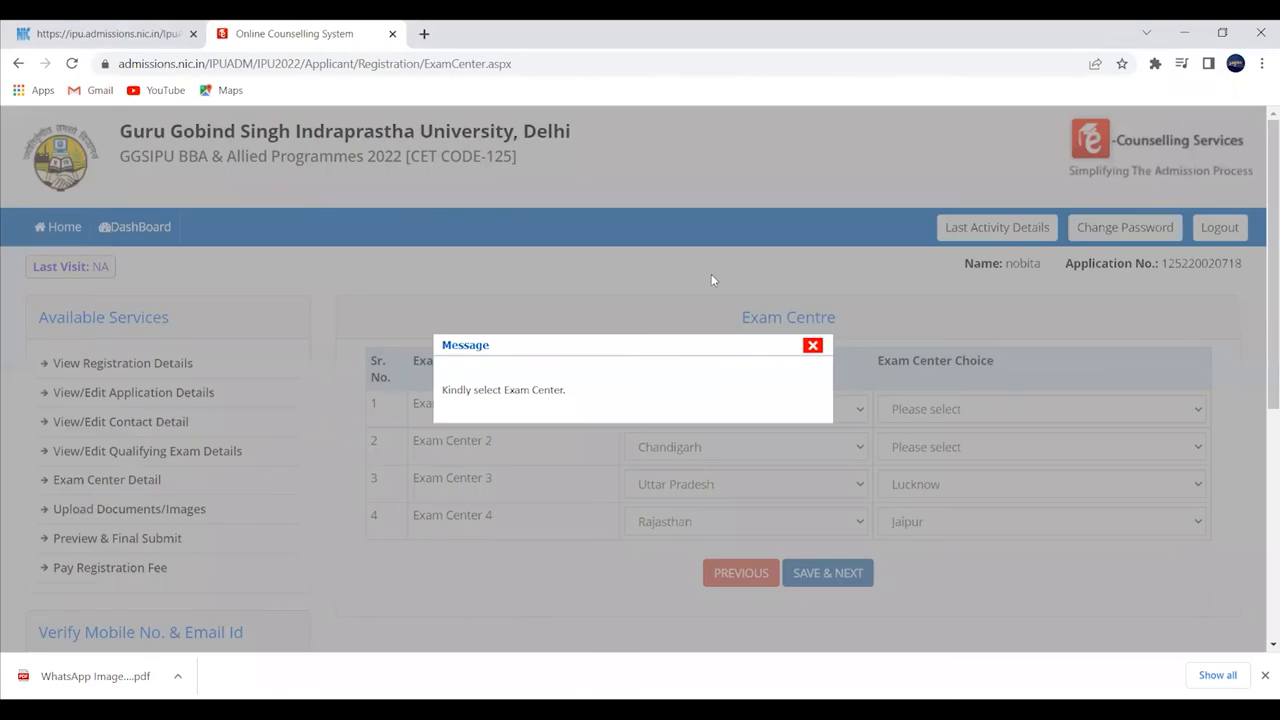
click(812, 346)
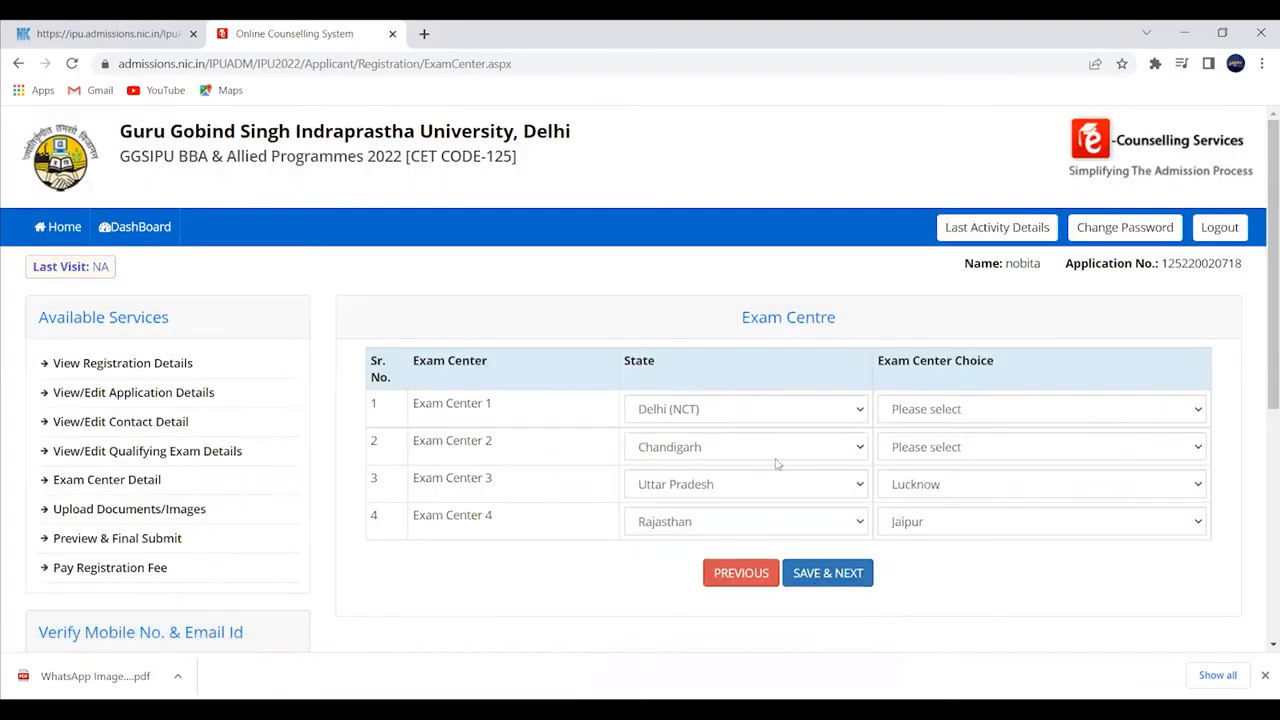
click(823, 578)
click(721, 157)
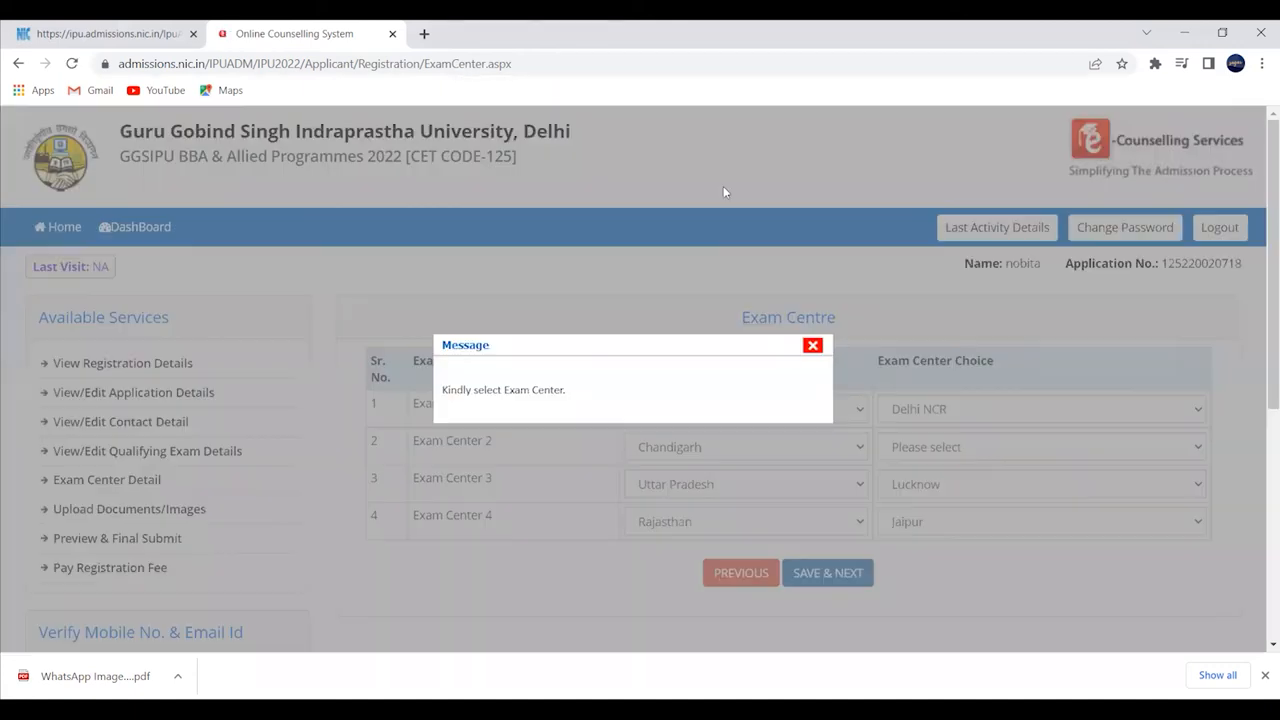
click(813, 345)
- Choose Chandigarh as the Exam Center 2 city, then save and confirm the choices
click(912, 447)
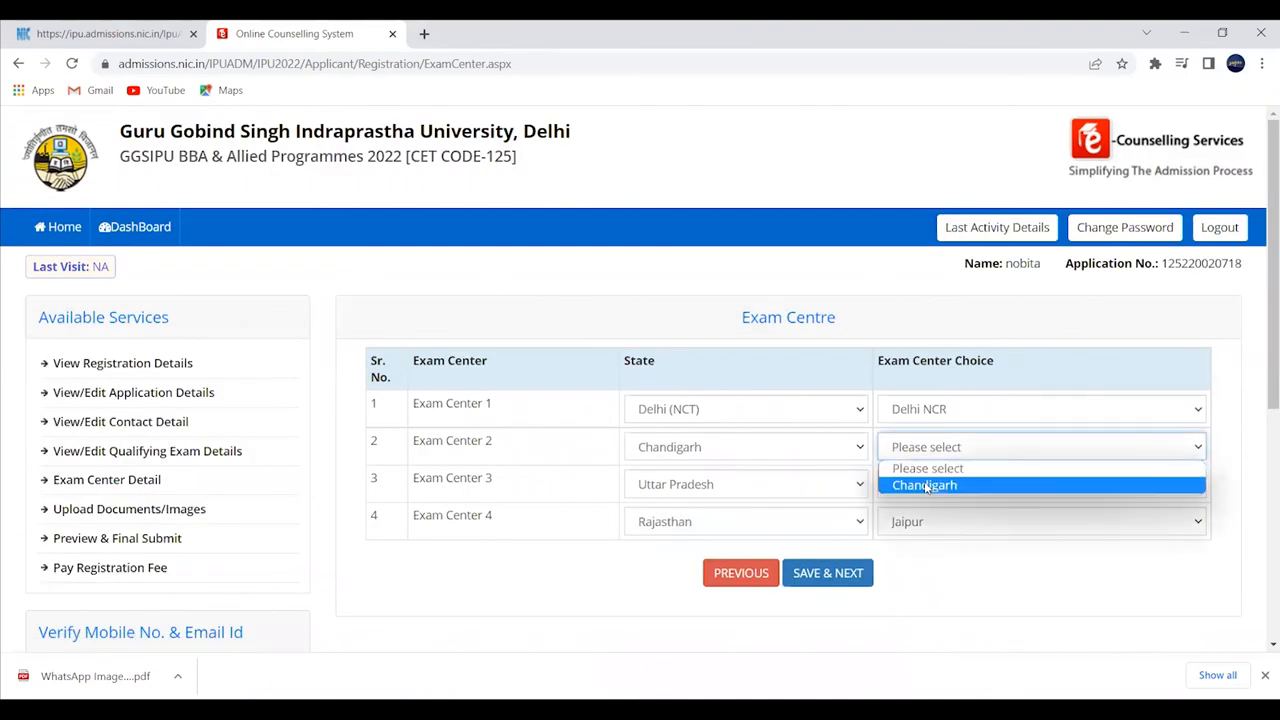
click(924, 486)
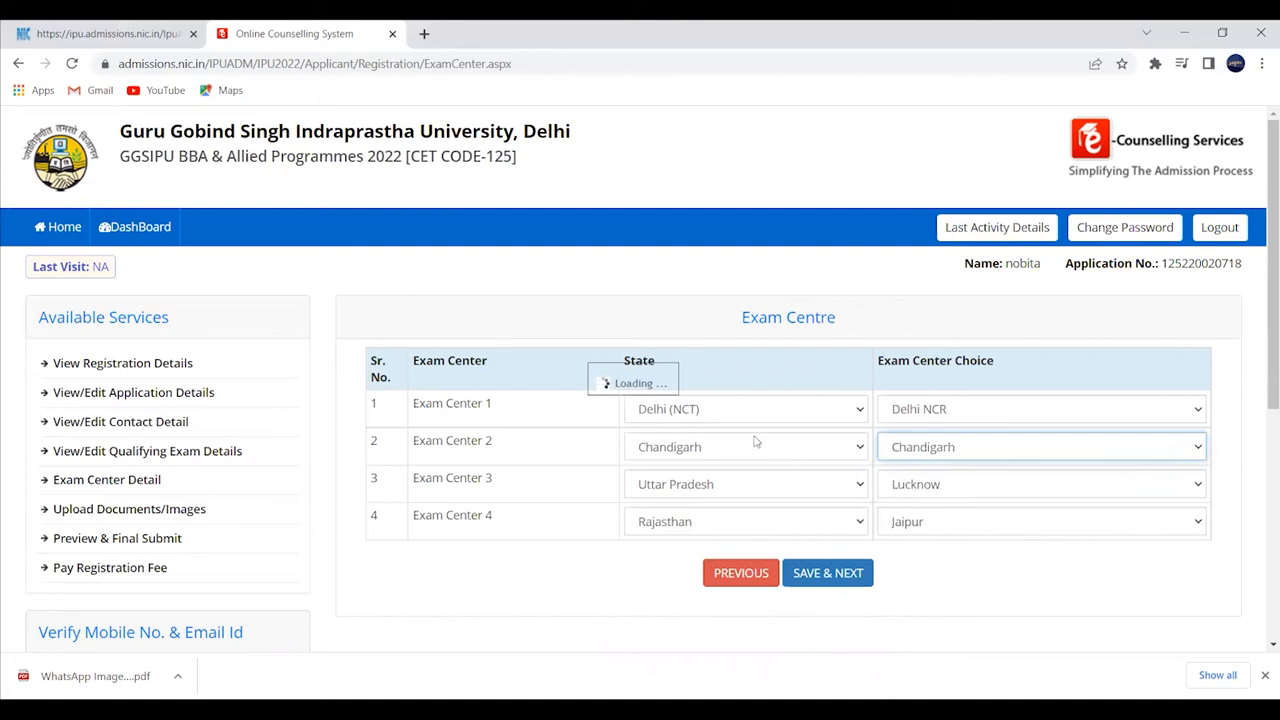
click(828, 573)
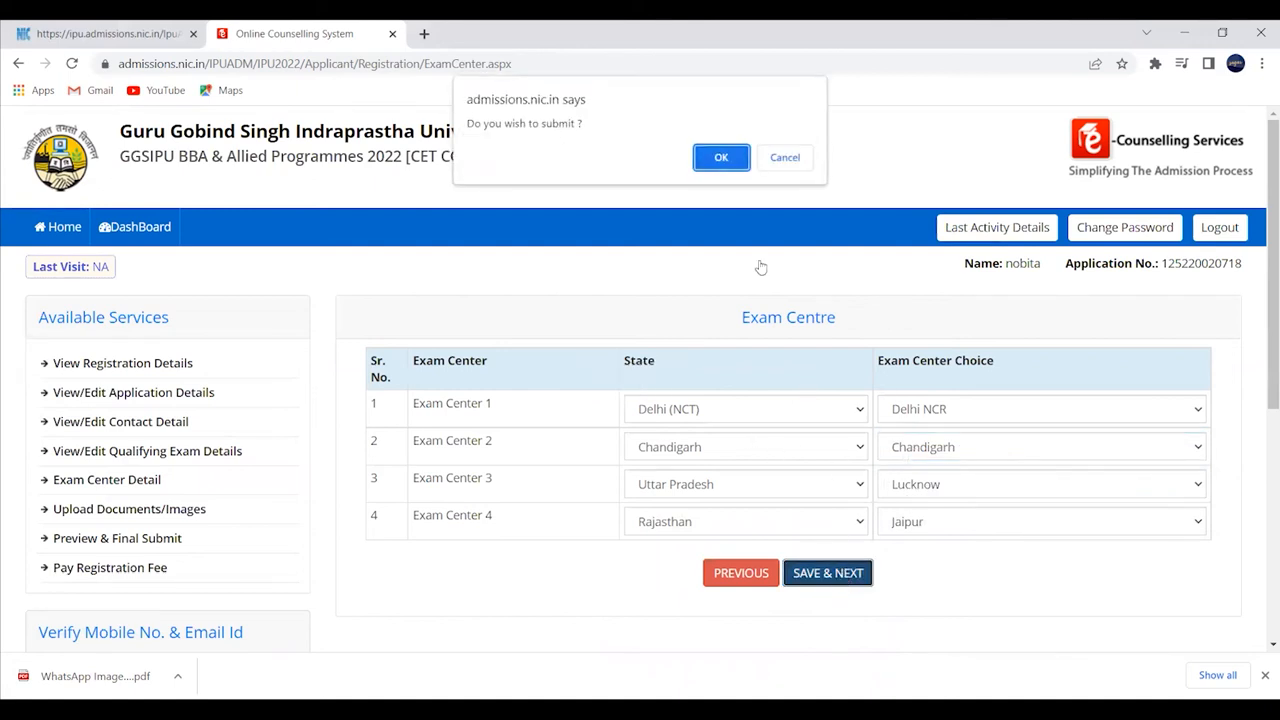
click(722, 148)
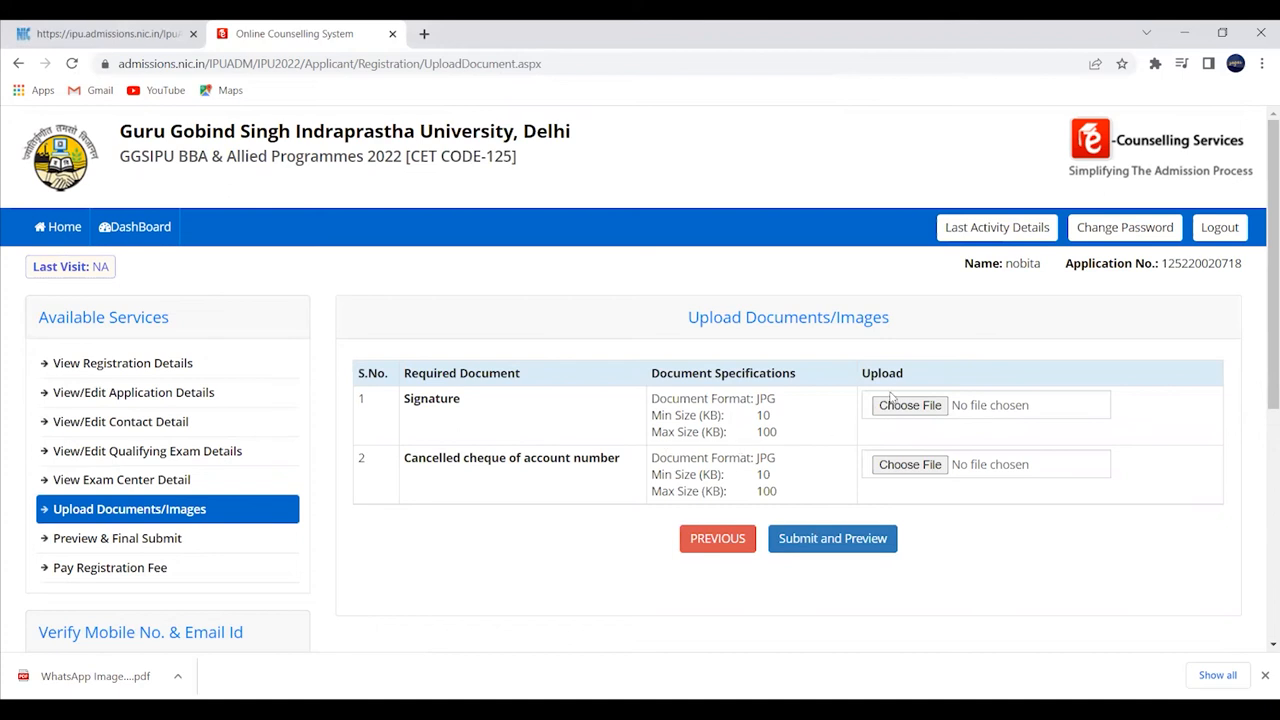
- Attach image files for the signature and the cancelled cheque
scroll(550, 230, down, 2)
click(402, 243)
click(500, 393)
scroll(892, 432, down, 3)
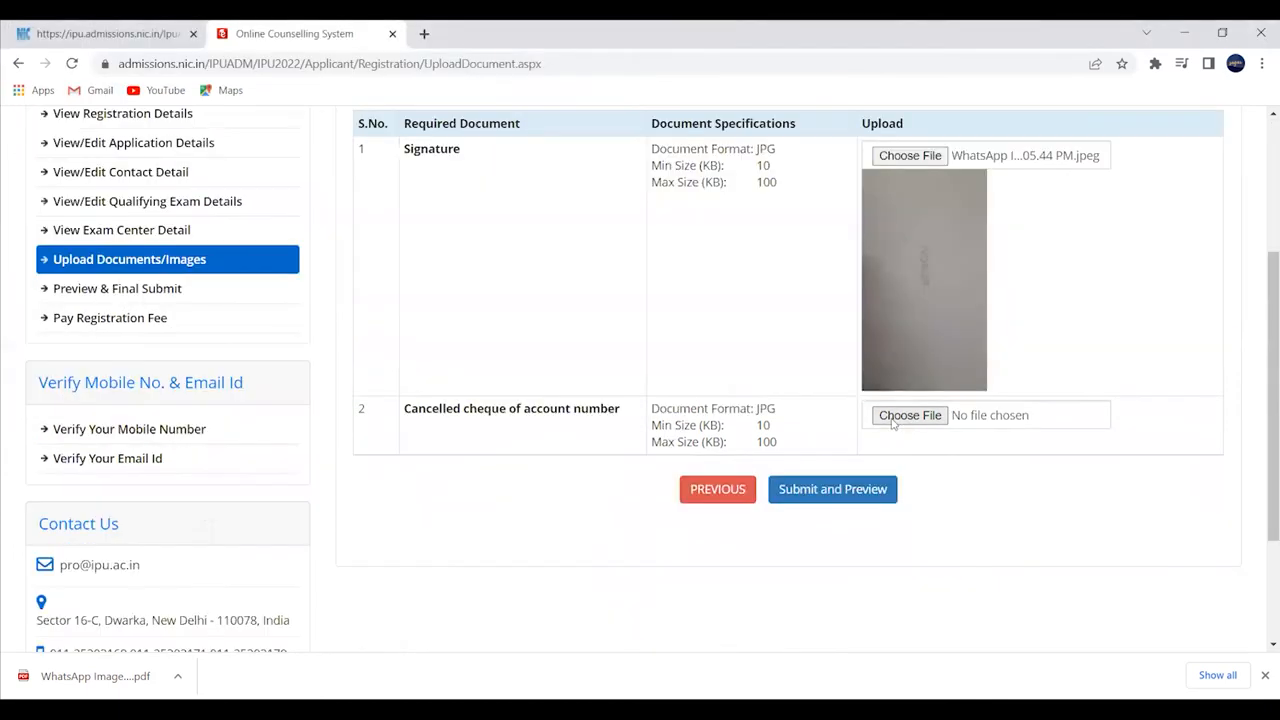
click(893, 421)
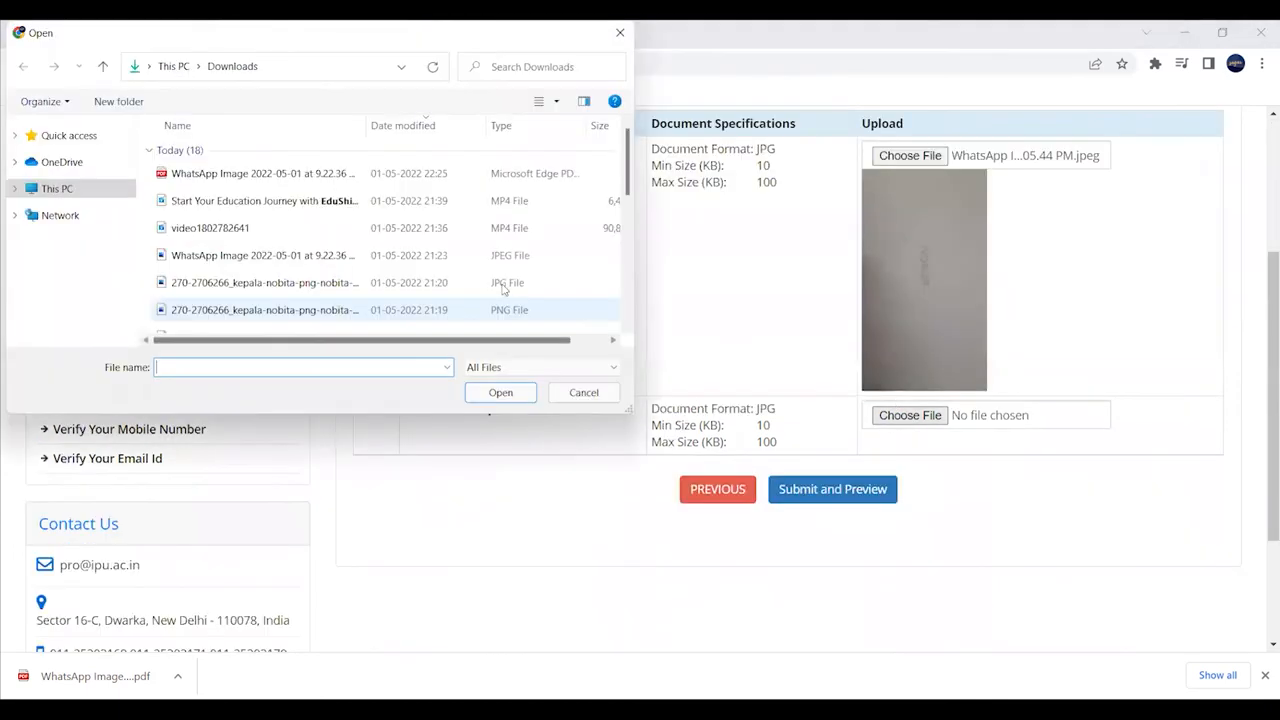
scroll(503, 286, down, 3)
click(330, 193)
click(500, 392)
scroll(1035, 473, down, 2)
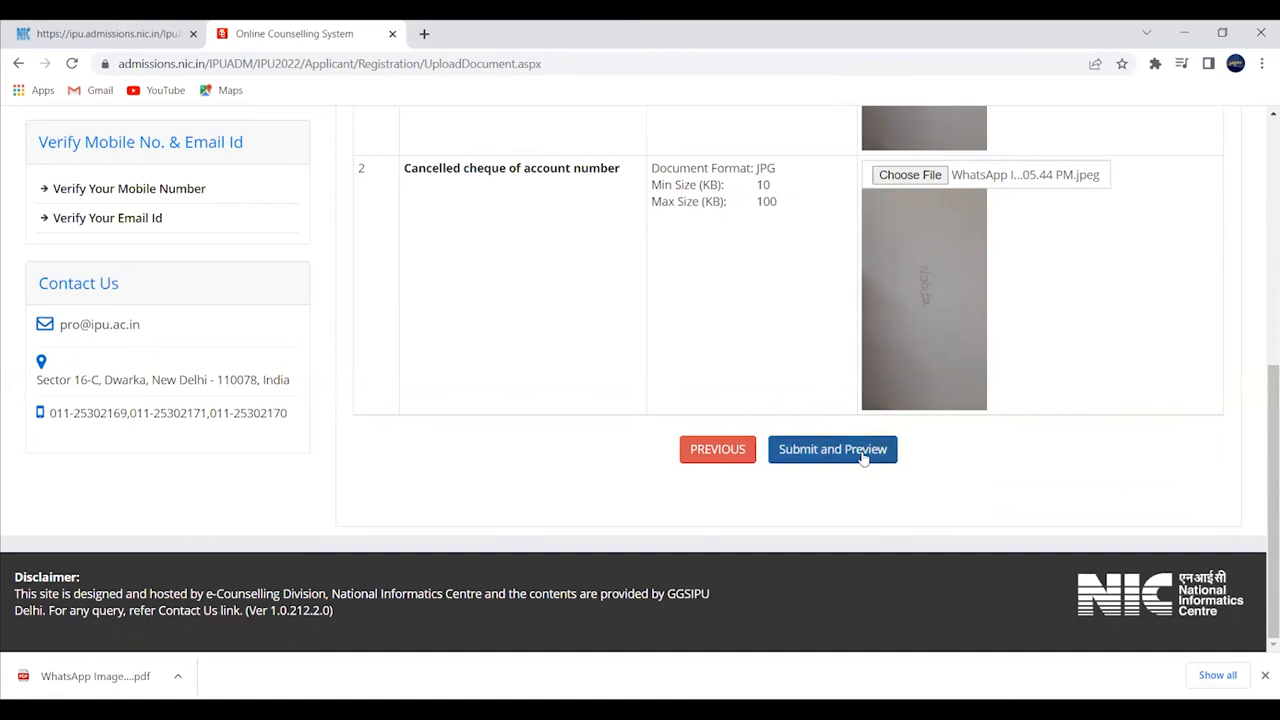
- Preview the uploads, mark both as Self Verified, and save finally with confirmation
click(810, 458)
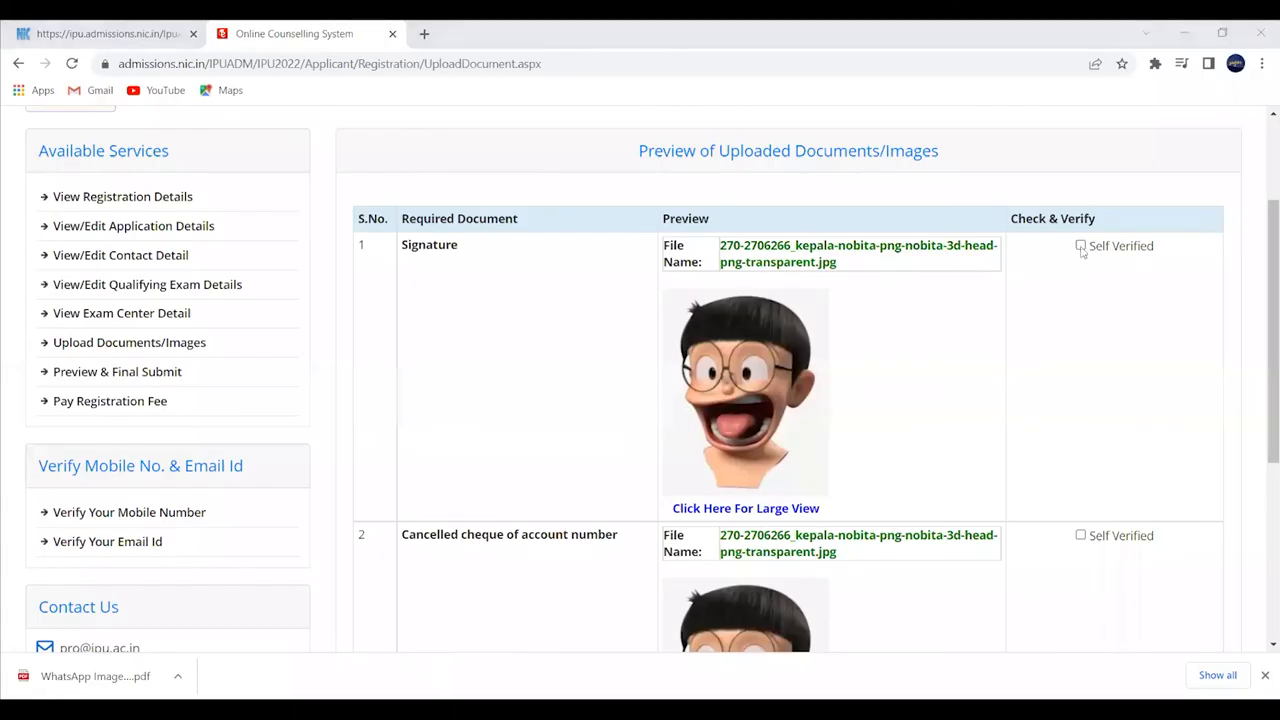
click(1080, 245)
click(1080, 535)
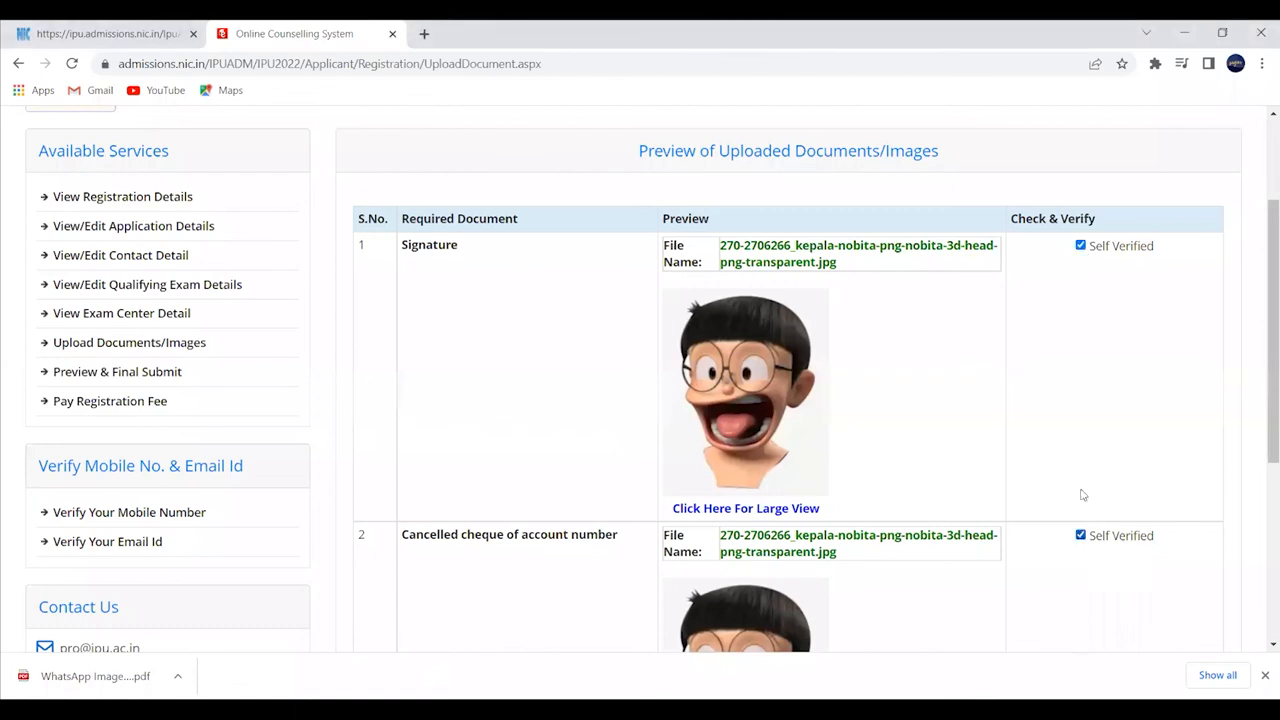
scroll(1060, 460, down, 3)
click(826, 519)
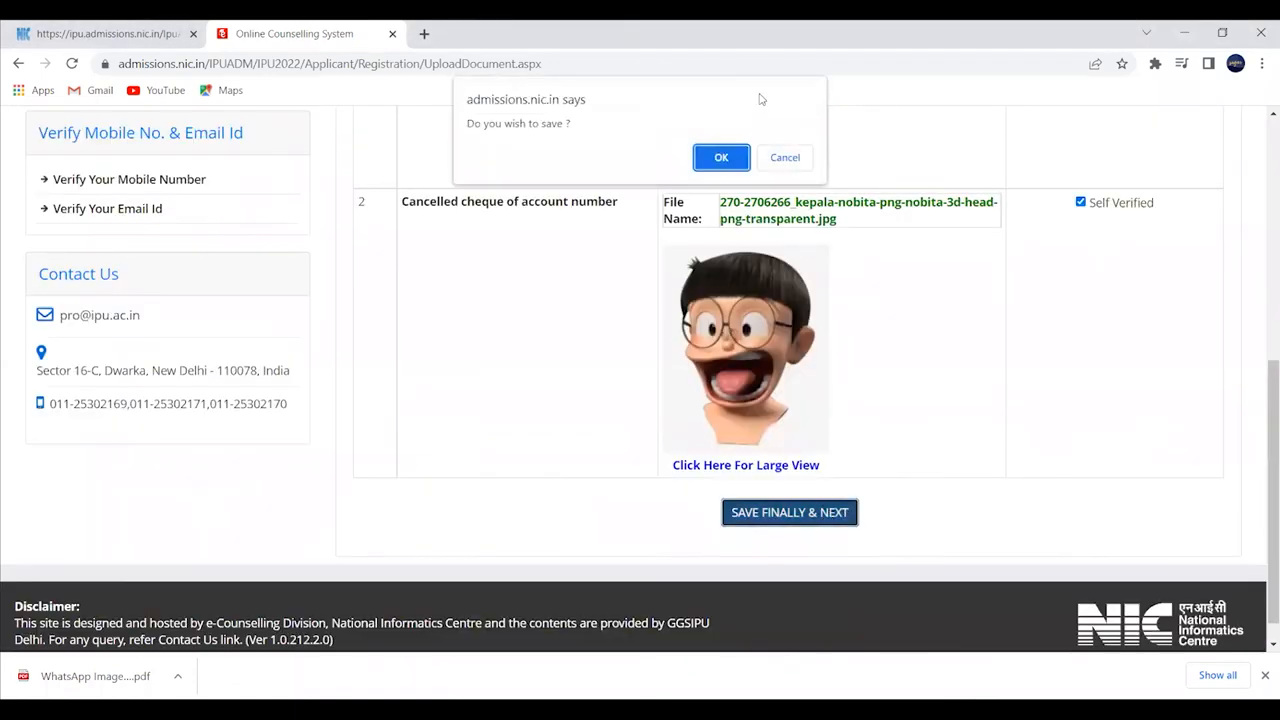
click(715, 158)
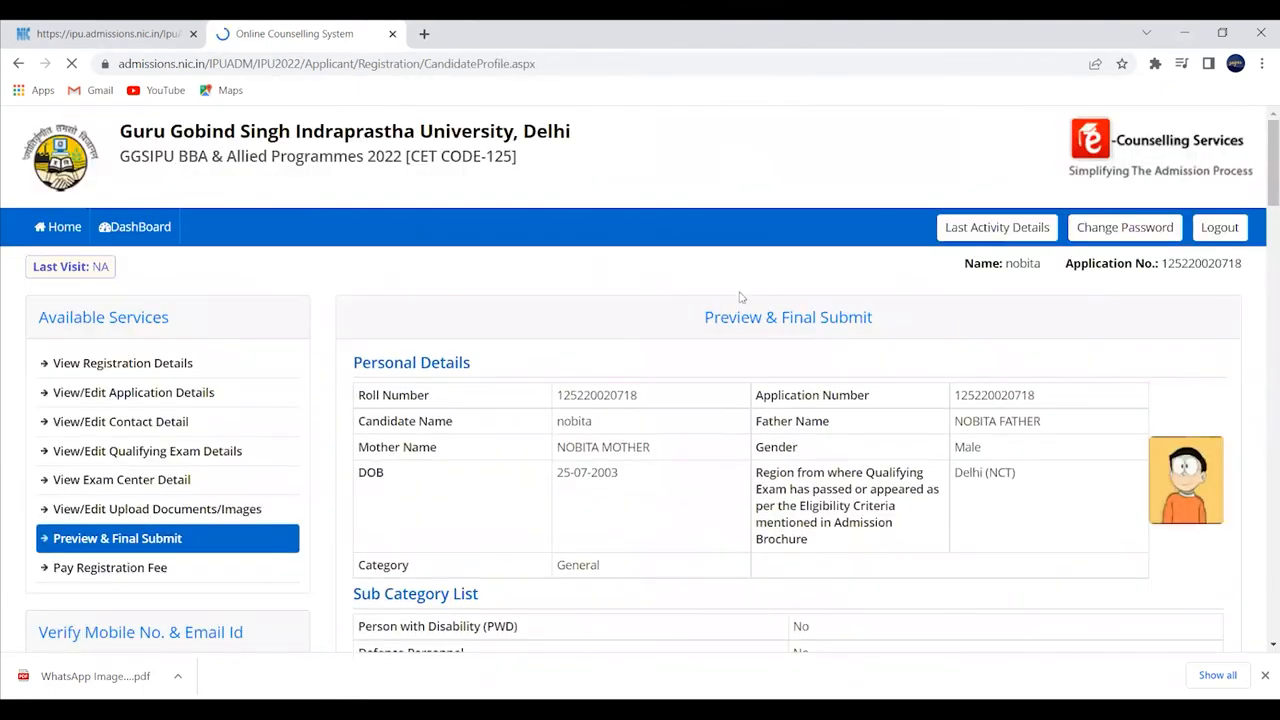
- Review the application preview and tick the Declaration checkbox
scroll(740, 297, down, 3)
scroll(752, 297, up, 3)
scroll(730, 270, down, 3)
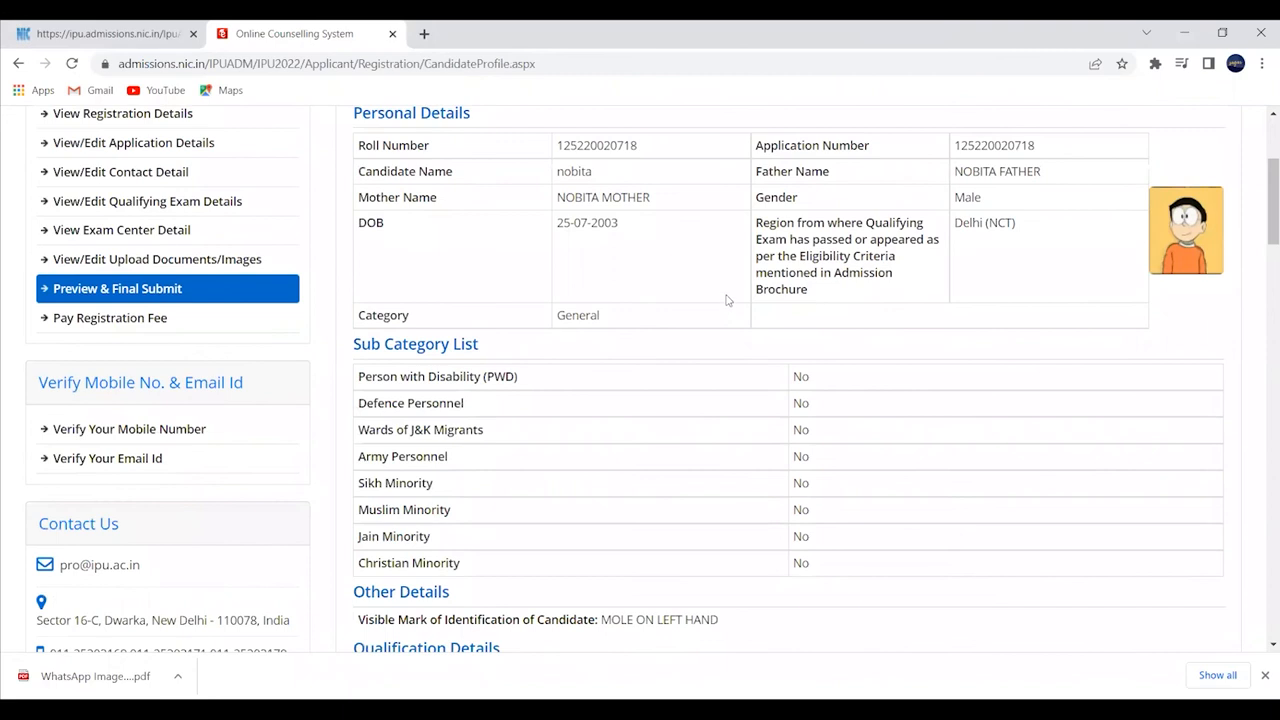
scroll(706, 302, down, 3)
scroll(708, 268, down, 3)
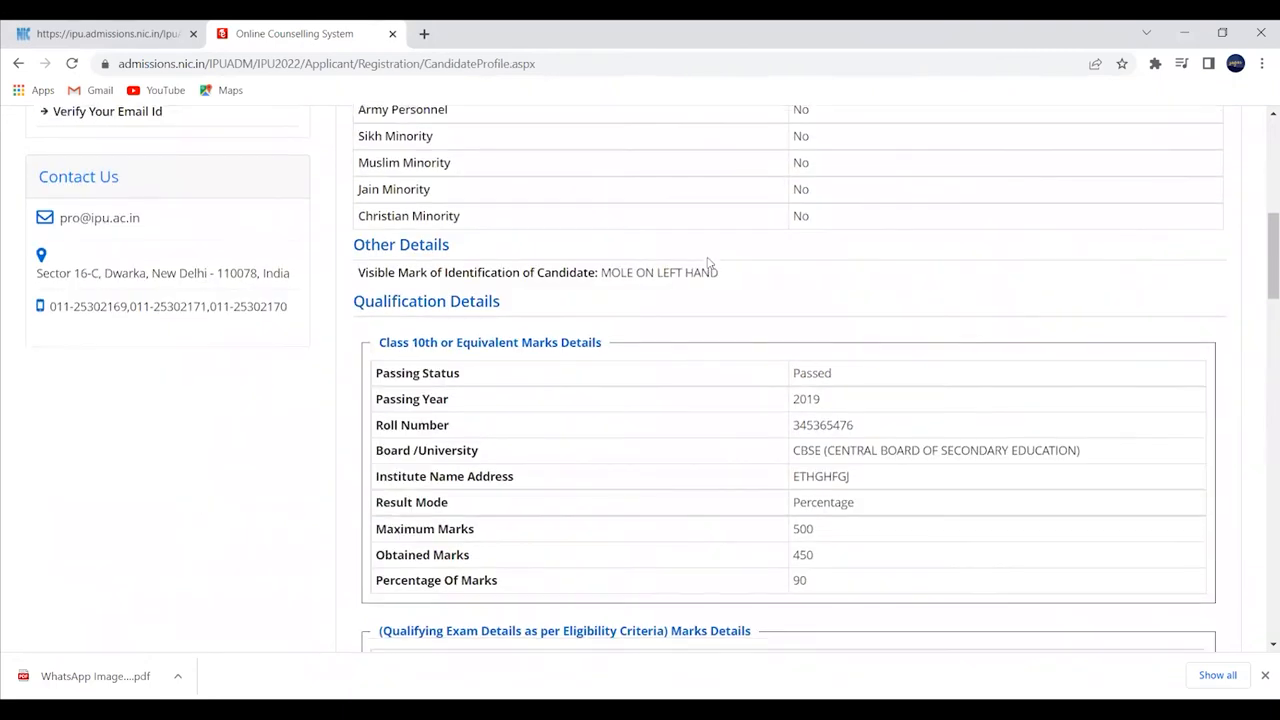
scroll(710, 250, down, 12)
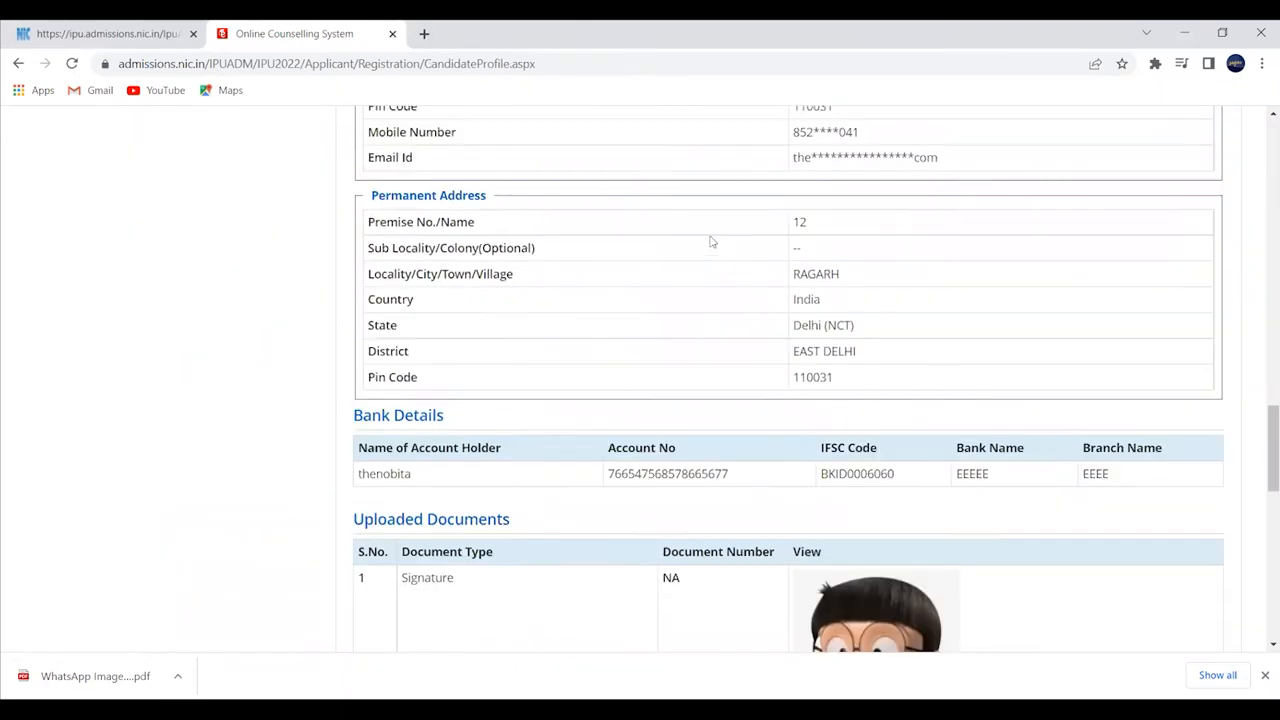
scroll(711, 238, down, 4)
scroll(714, 235, down, 3)
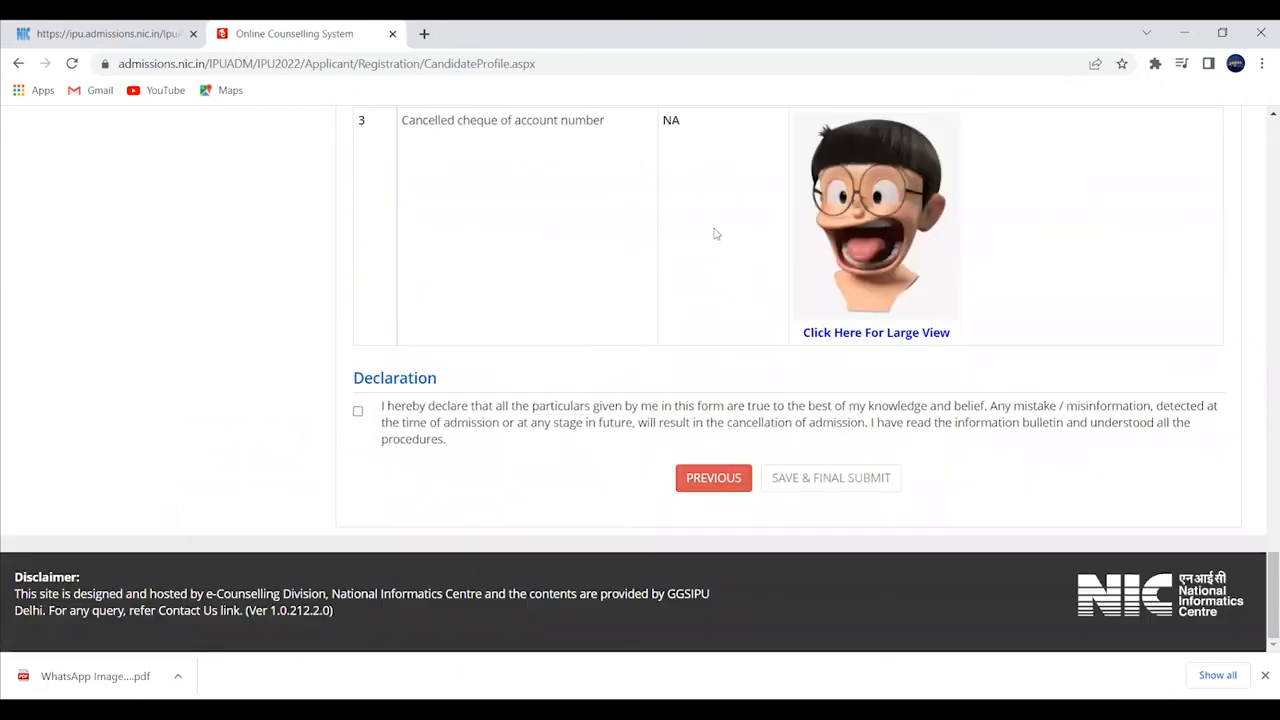
click(358, 411)
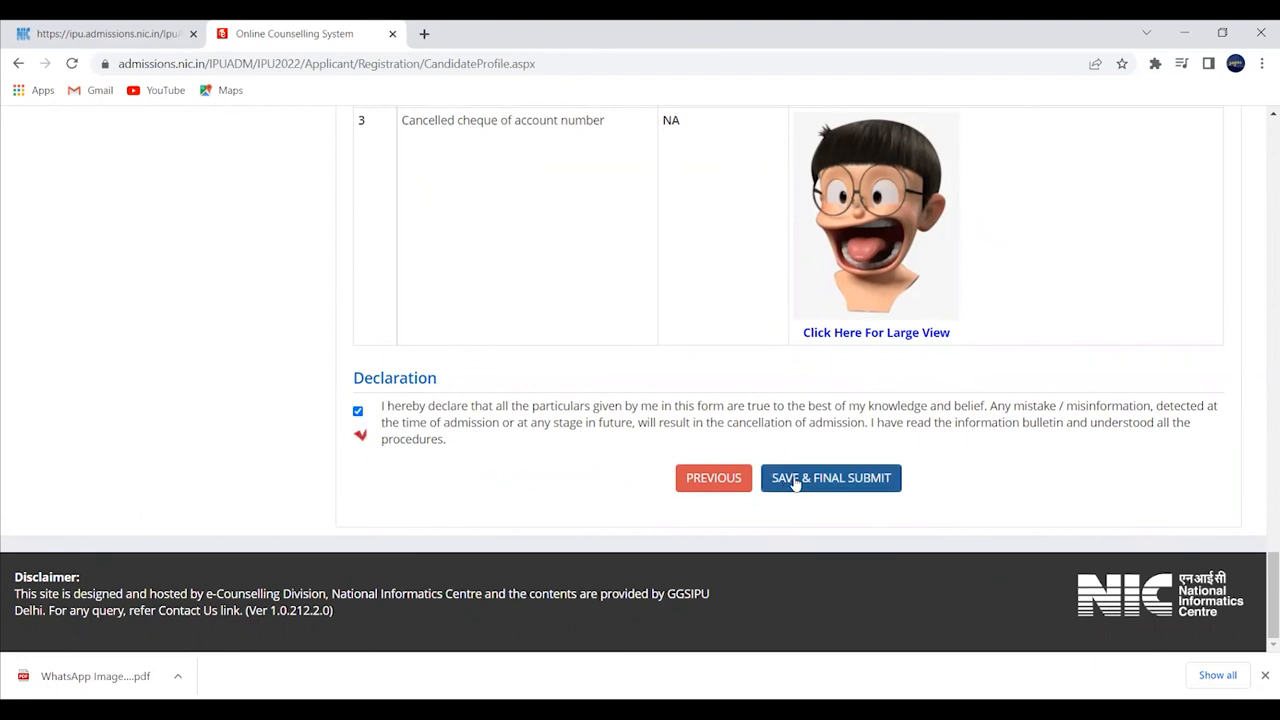
- Submit the application with SAVE & FINAL SUBMIT
scroll(760, 436, up, 3)
scroll(727, 420, up, 20)
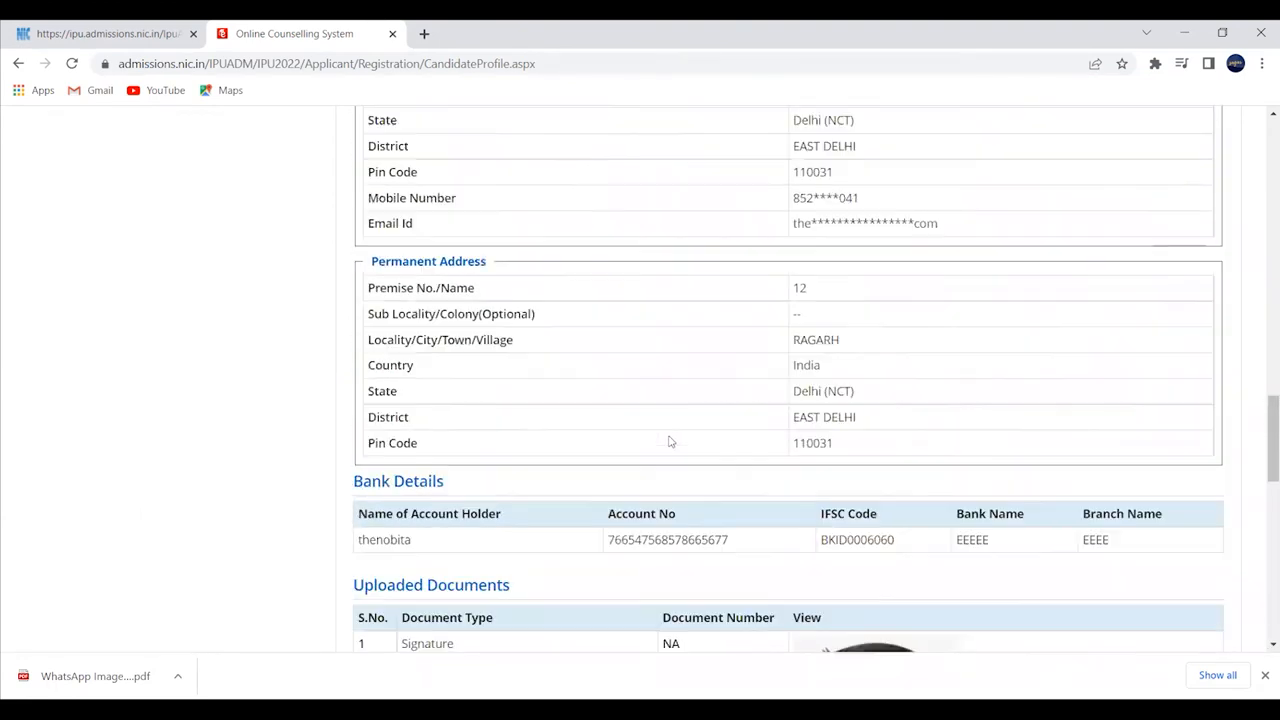
scroll(659, 413, down, 20)
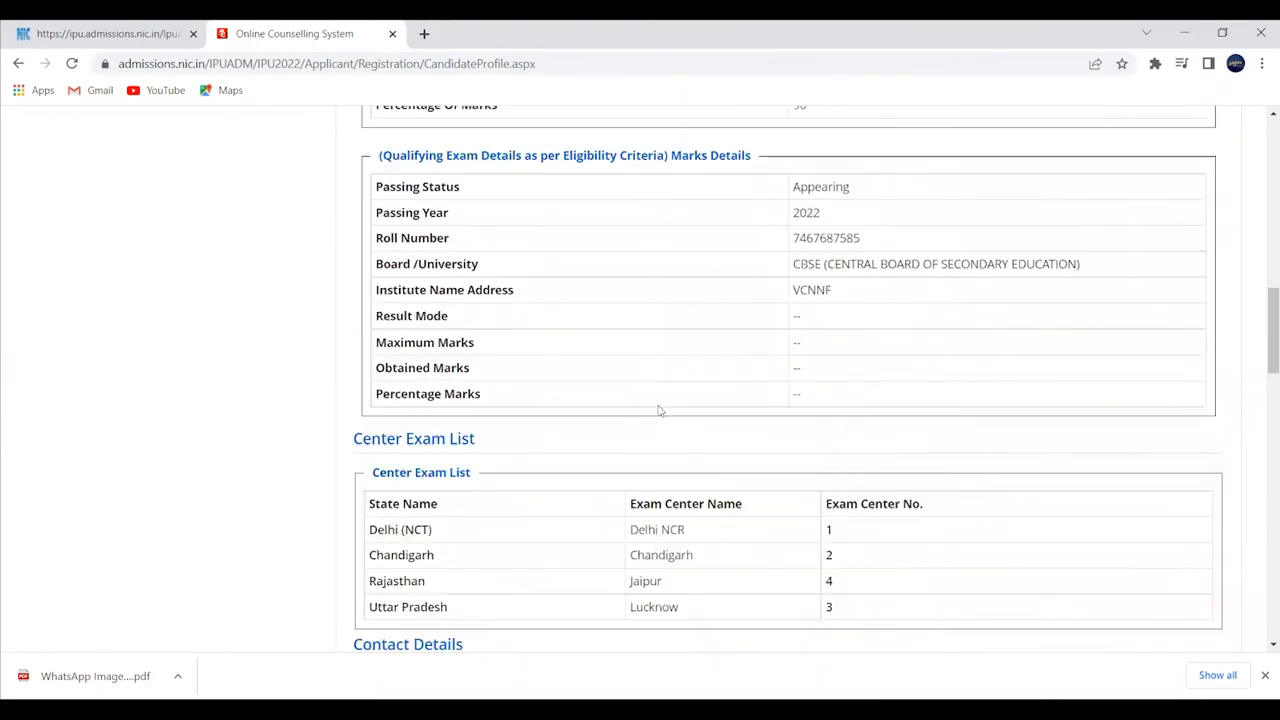
scroll(660, 380, down, 1)
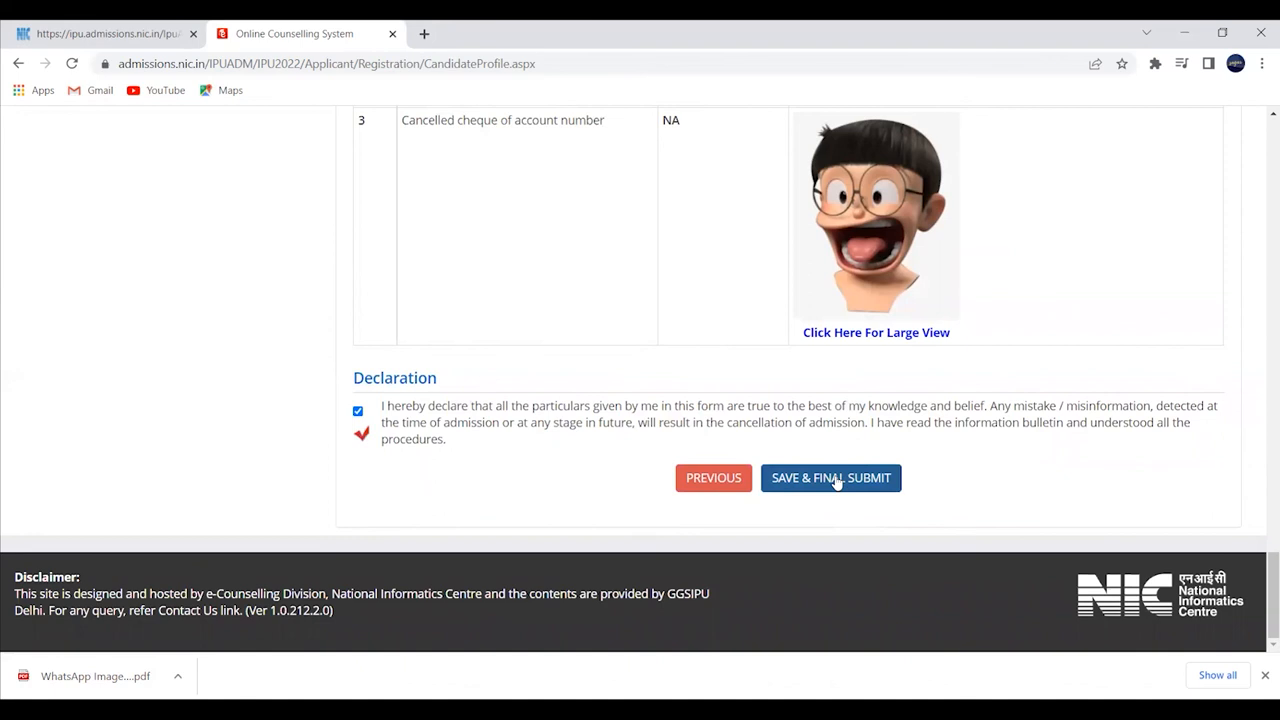
click(834, 479)
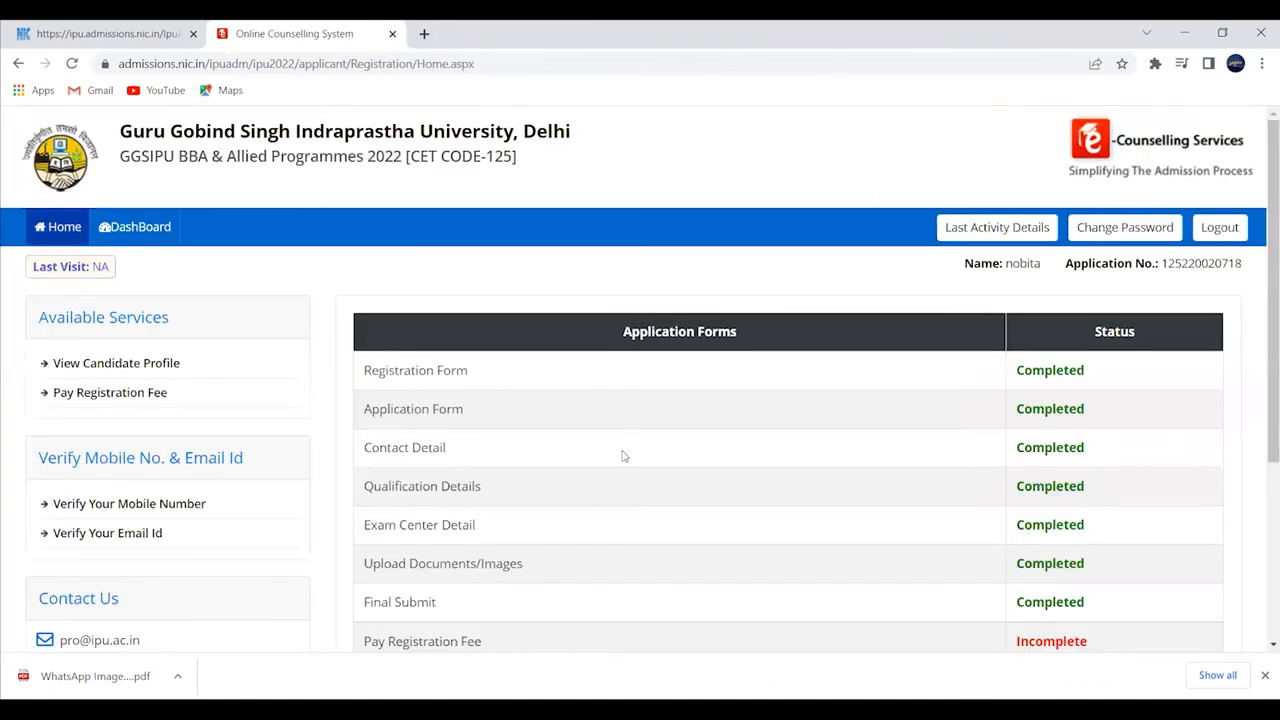
- Check that Upload Documents/Images and Final Submit show Completed, then open Pay Registration Fee (Rs. 1200)
scroll(630, 416, down, 2)
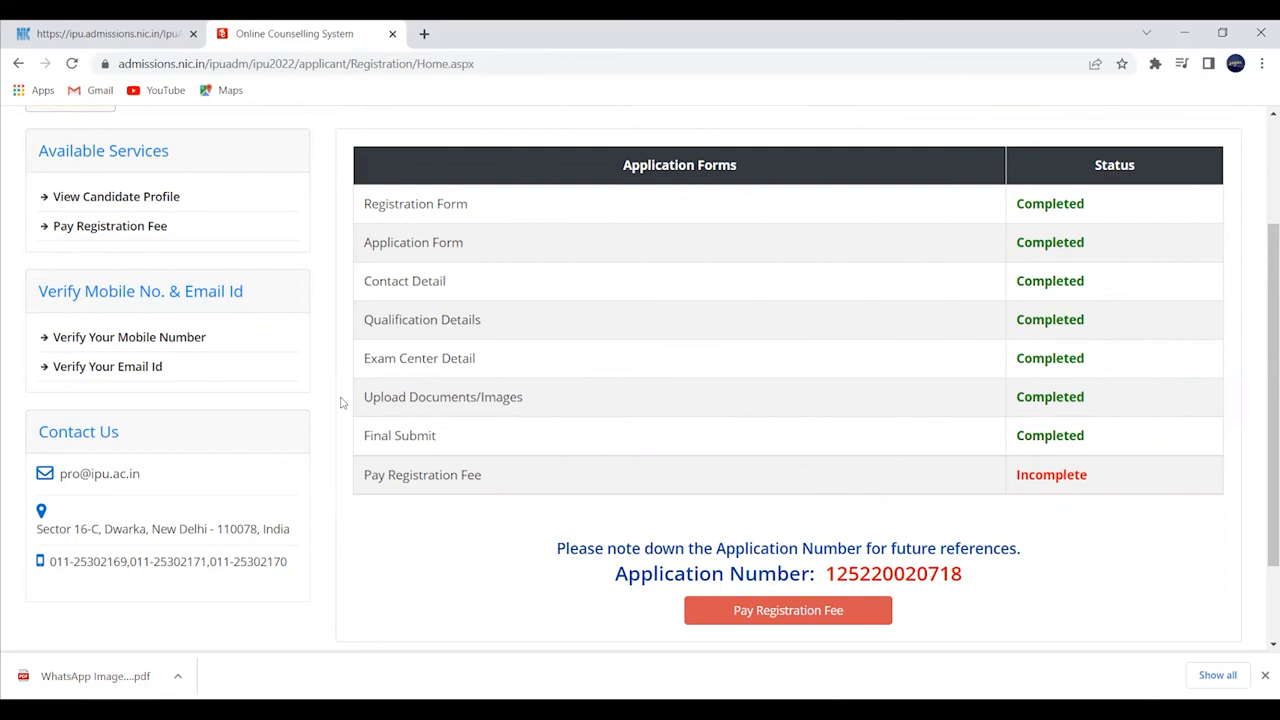
drag(363, 400, 566, 404)
click(1028, 390)
drag(363, 441, 995, 438)
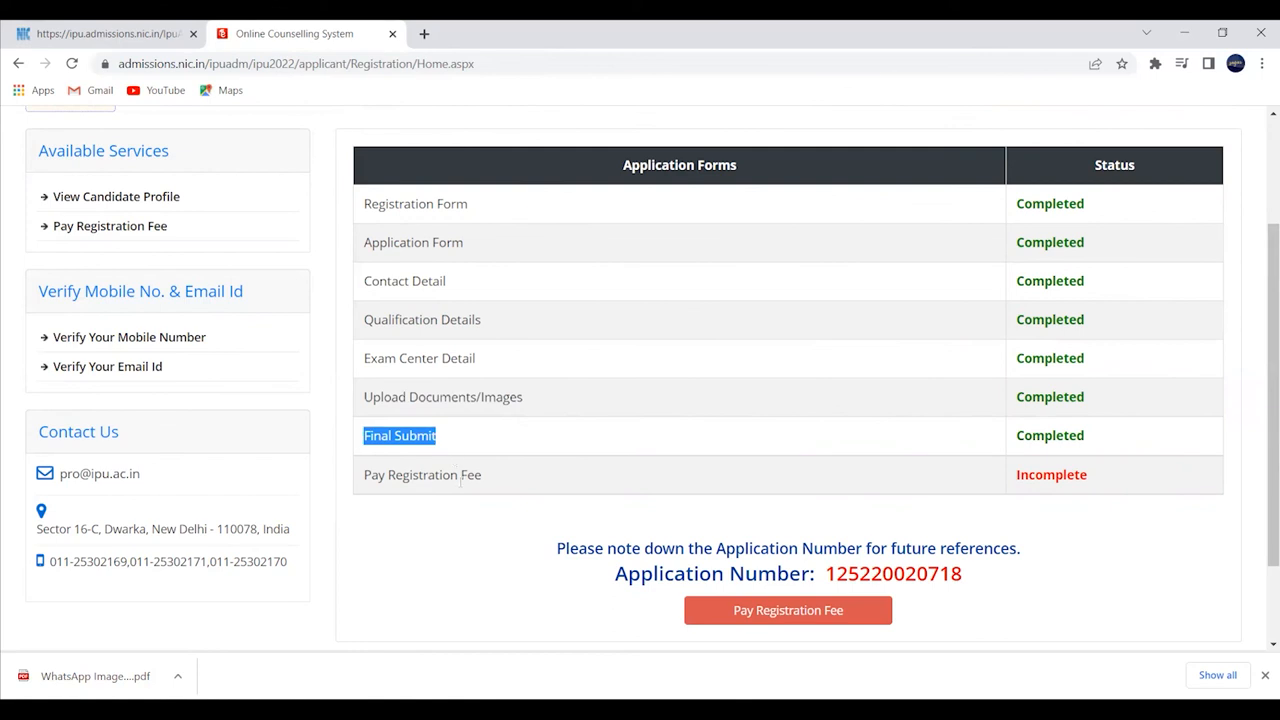
click(704, 612)
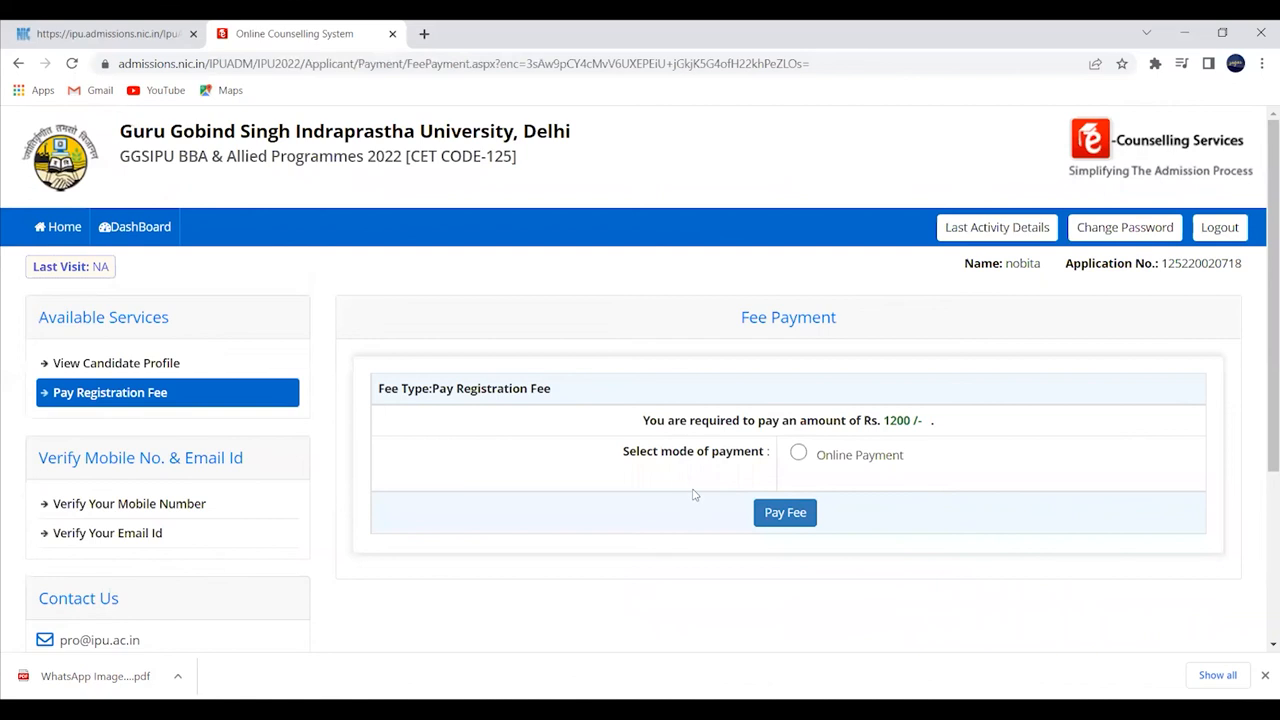
- Choose Online Payment for the 1200/- registration fee and continue with Pay Fee
click(798, 453)
drag(918, 421, 881, 424)
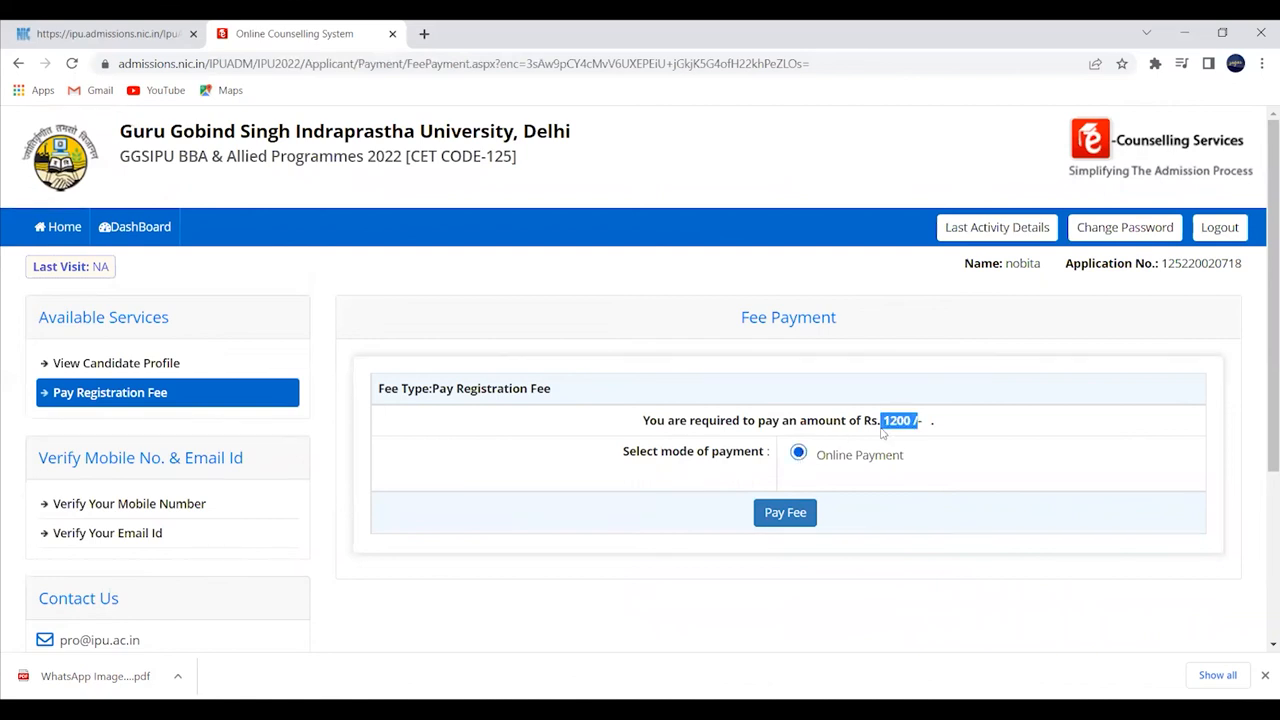
click(784, 514)
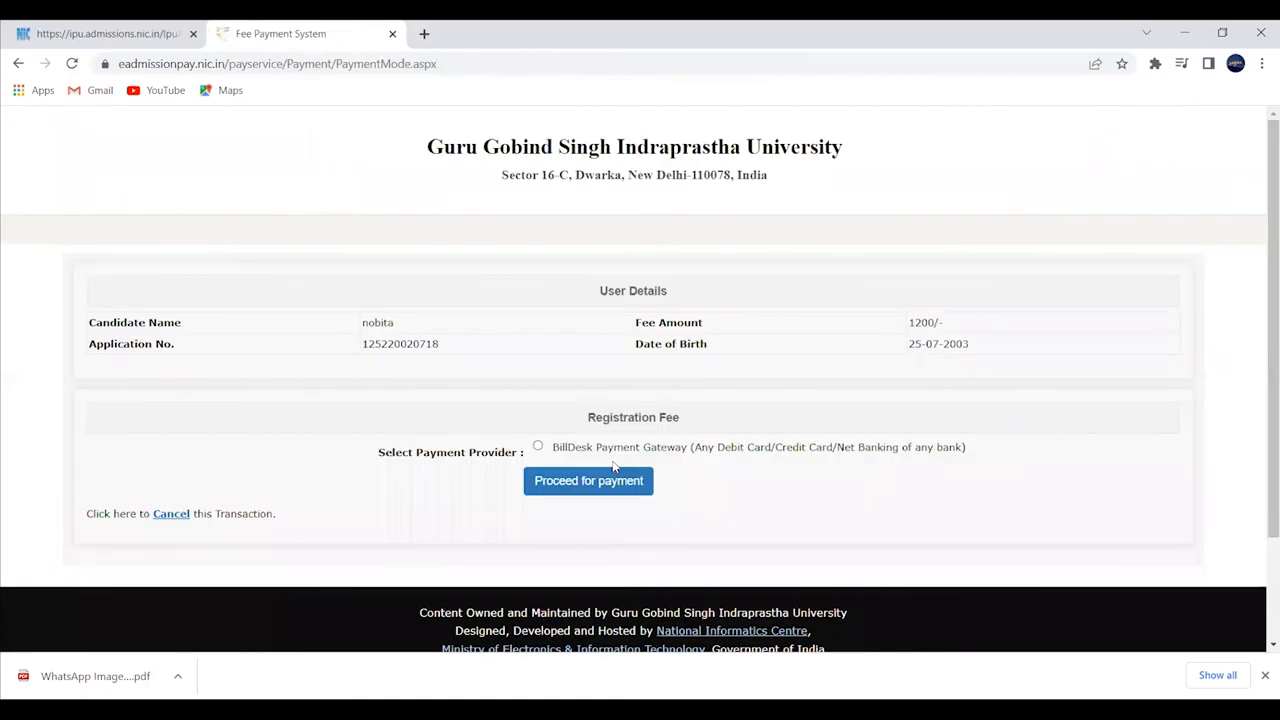